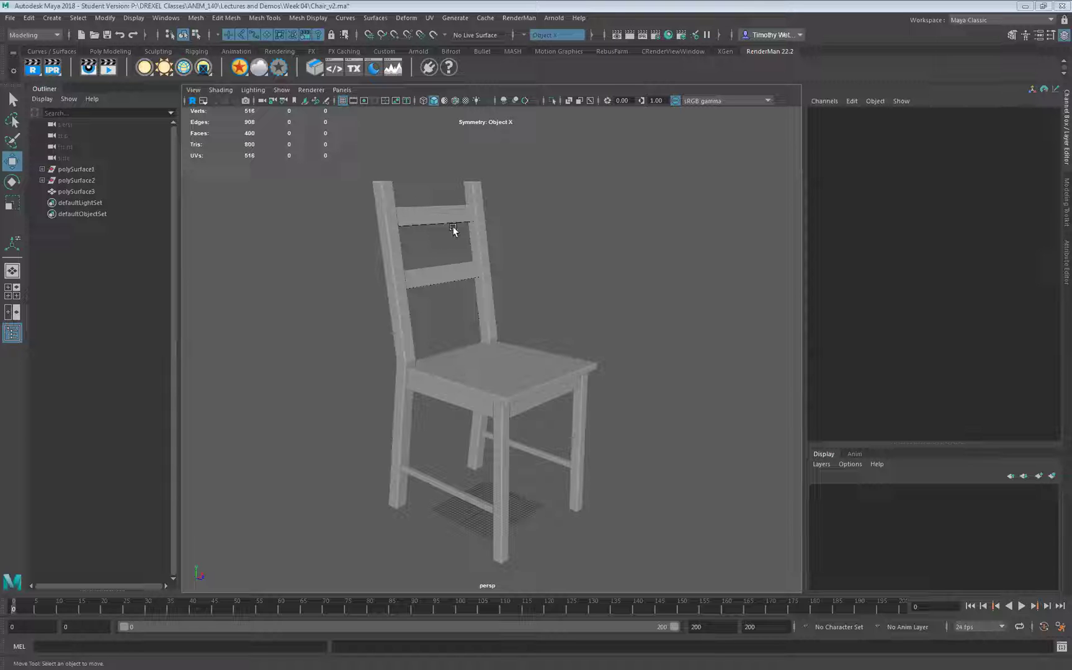
- Delete the construction history of the chair mesh
{"action": "mouse_move", "coordinate": [464, 392]}
{"action": "left_mouse_down", "text": "alt"}
{"action": "mouse_move", "coordinate": [481, 374]}
{"action": "mouse_move", "coordinate": [508, 391]}
{"action": "mouse_move", "coordinate": [461, 378]}
{"action": "mouse_move", "coordinate": [479, 390]}
{"action": "left_mouse_up", "text": "alt"}
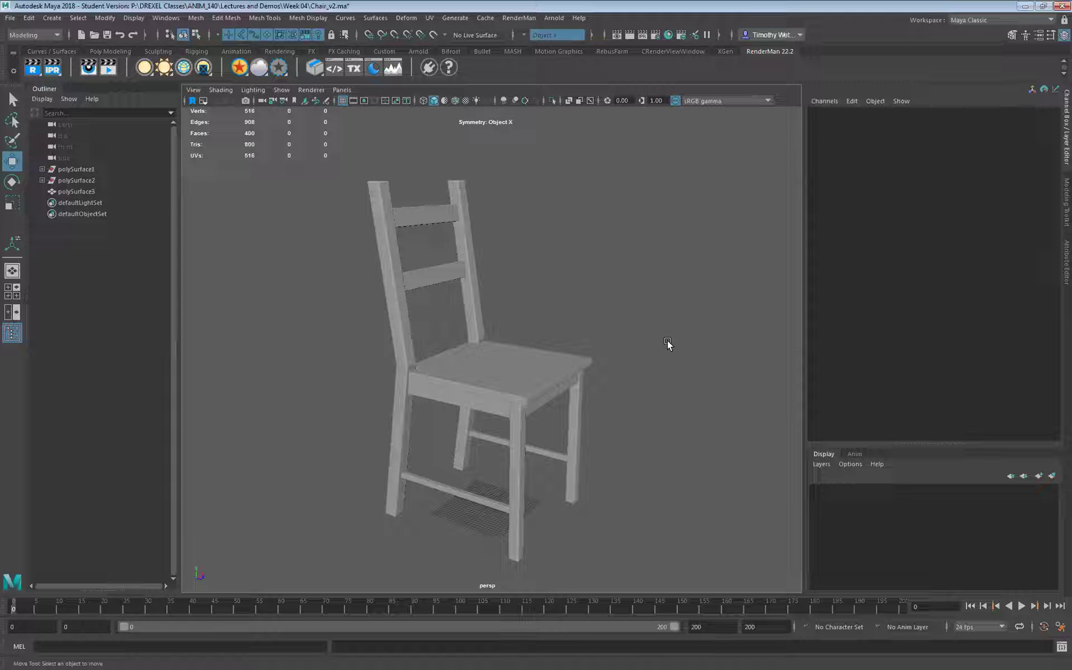
{"action": "left_click", "coordinate": [485, 381]}
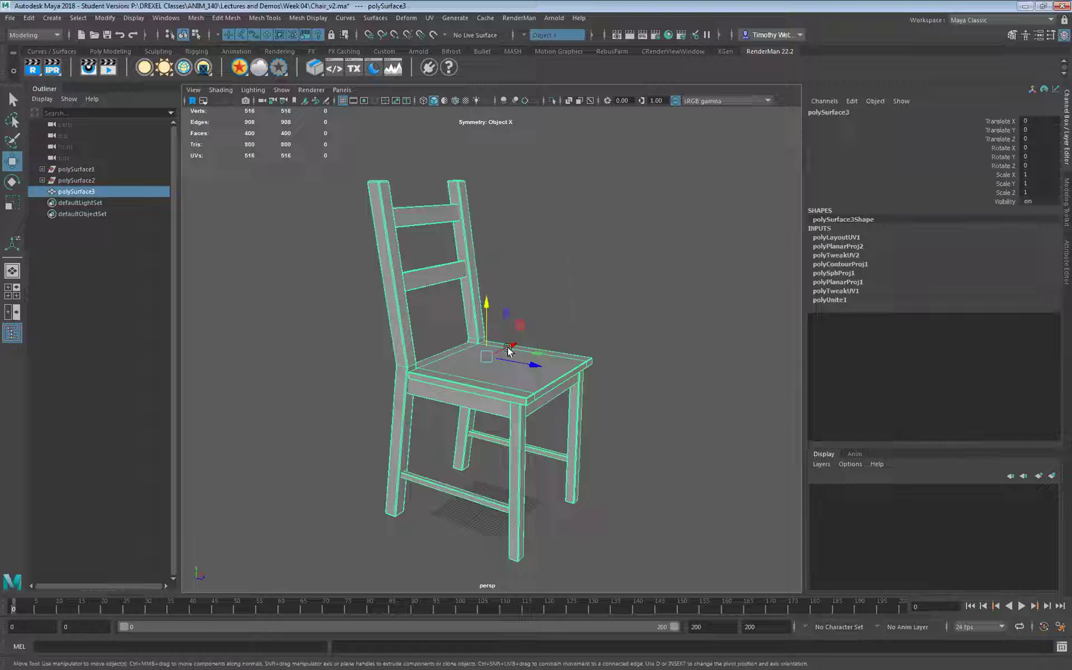
{"action": "left_click", "coordinate": [29, 18]}
{"action": "mouse_move", "coordinate": [62, 151]}
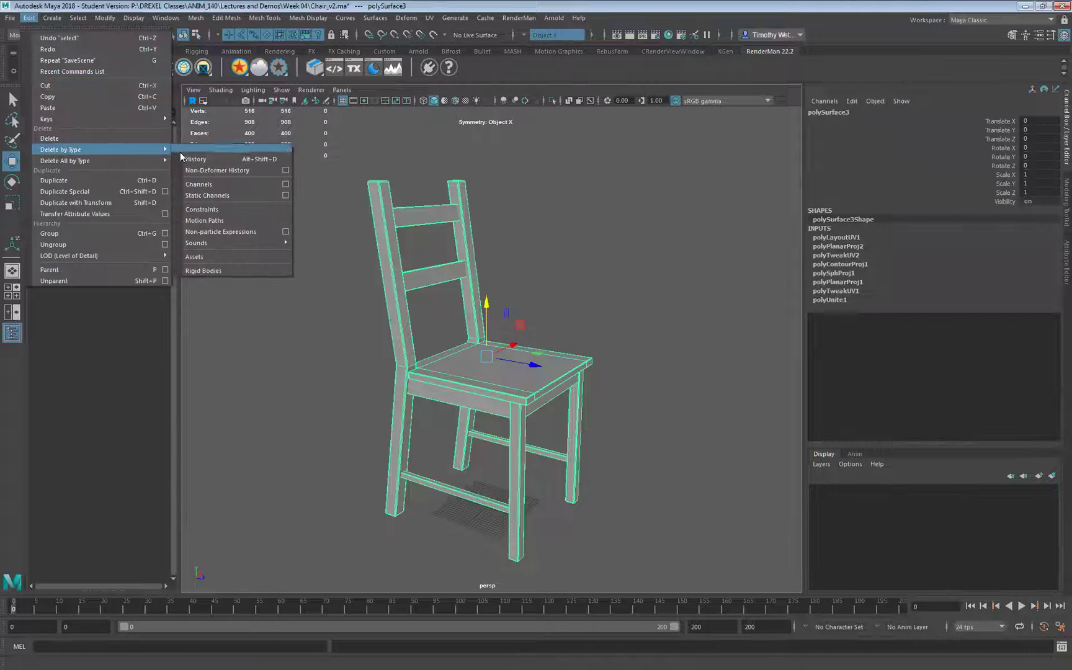
{"action": "left_click", "coordinate": [201, 160]}
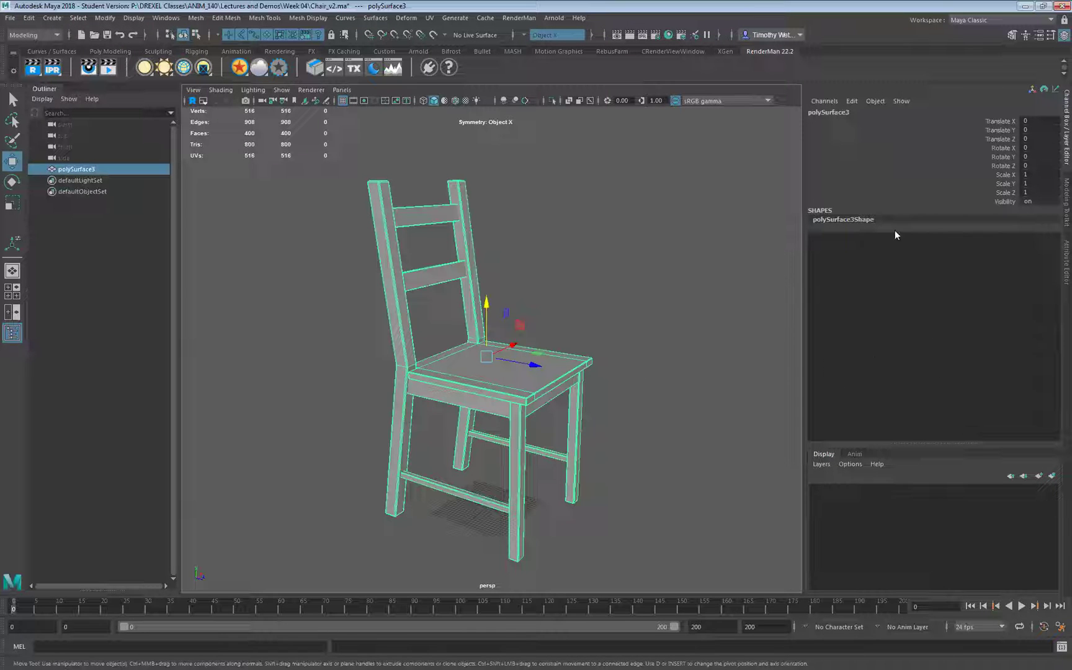
- Switch to the UV Editing workspace and apply a planar UV projection to the whole chair
{"action": "left_click", "coordinate": [987, 20]}
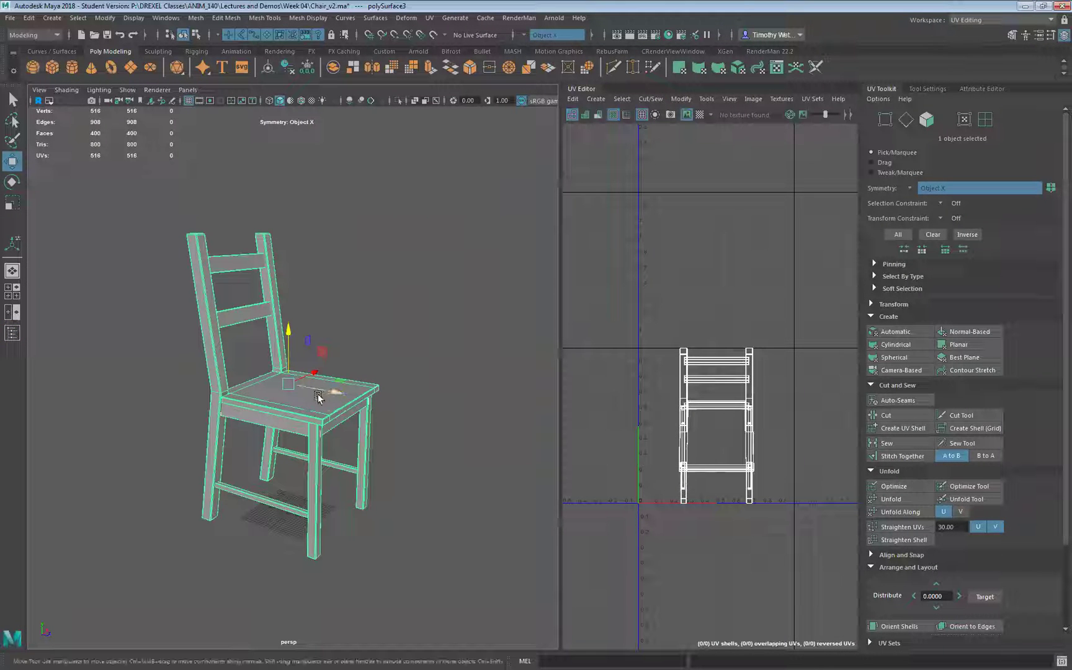
{"action": "left_click_drag", "start_coordinate": [328, 393], "coordinate": [324, 389], "text": "alt"}
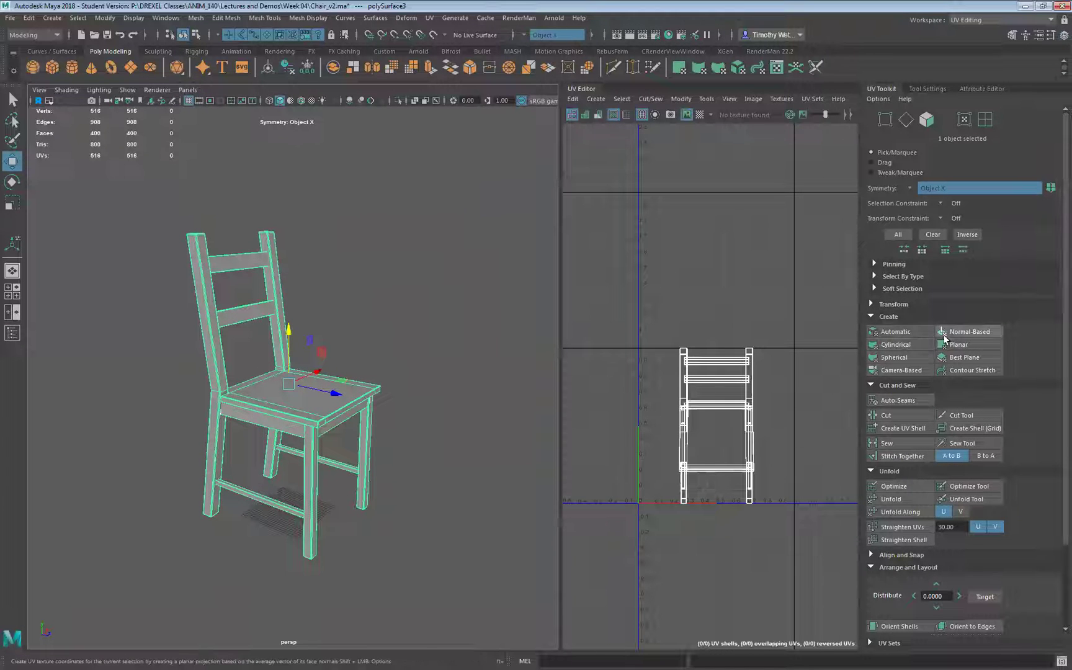
{"action": "left_click", "coordinate": [958, 345]}
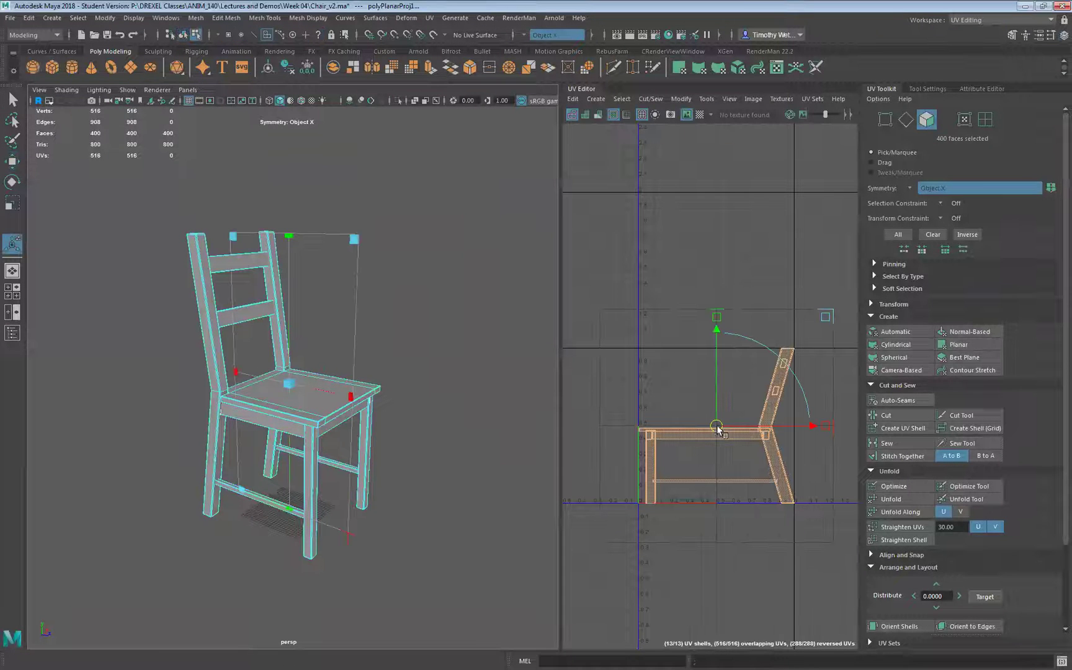
- Rotate the planar projection about 141 degrees around Y and move the resulting UVs up out of the 0–1 tile
{"action": "left_click", "coordinate": [350, 540]}
{"action": "left_click", "coordinate": [335, 355]}
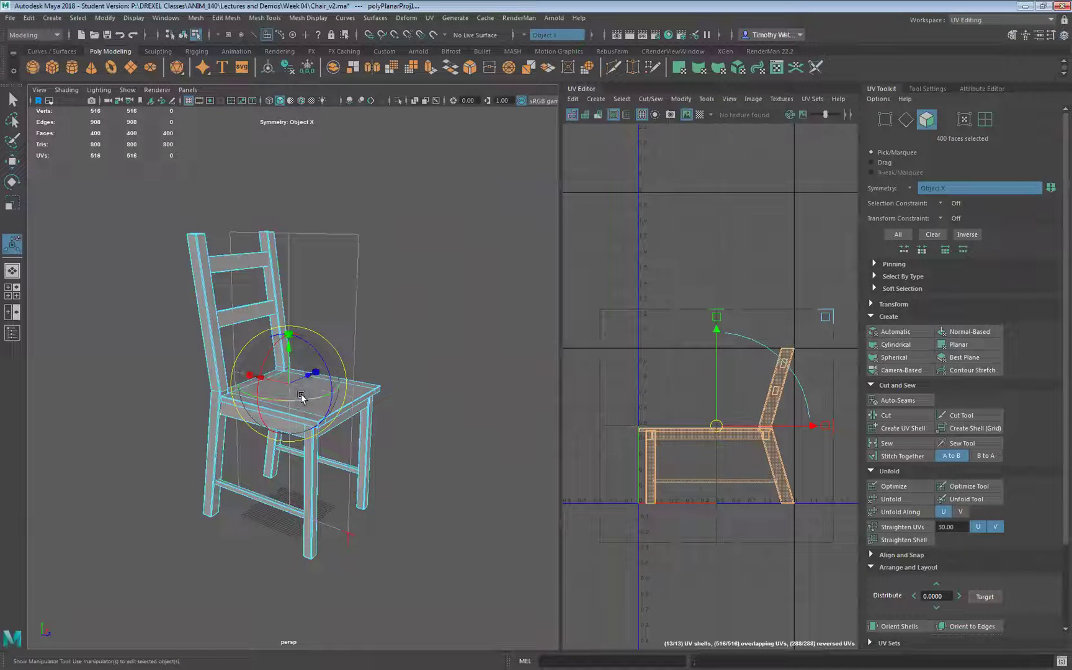
{"action": "left_click_drag", "start_coordinate": [300, 397], "coordinate": [329, 385]}
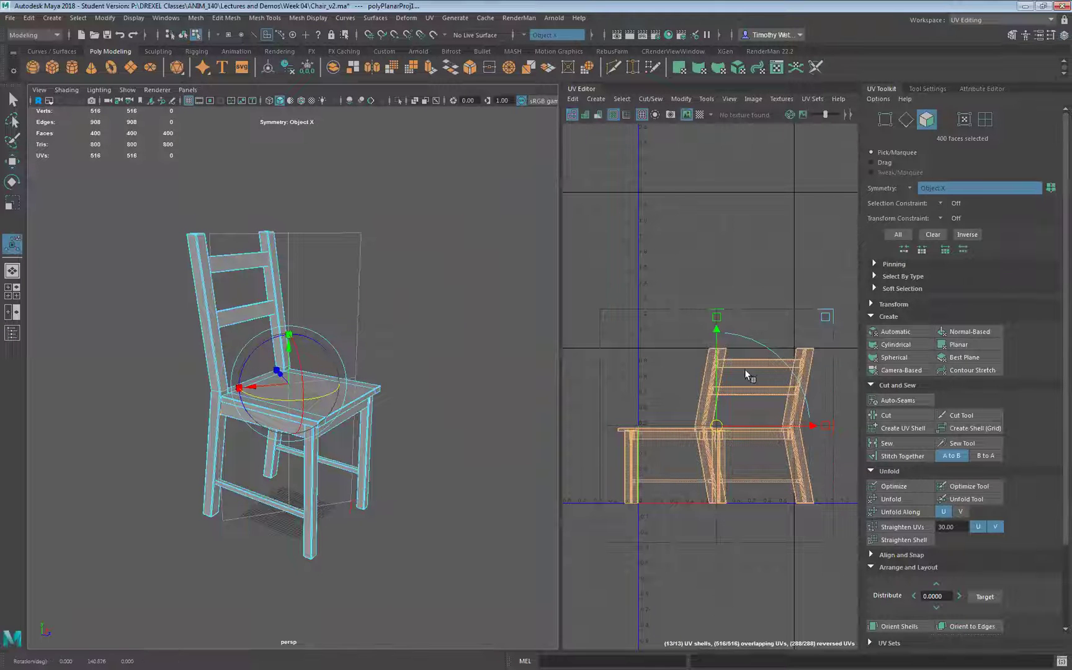
{"action": "key", "text": "w"}
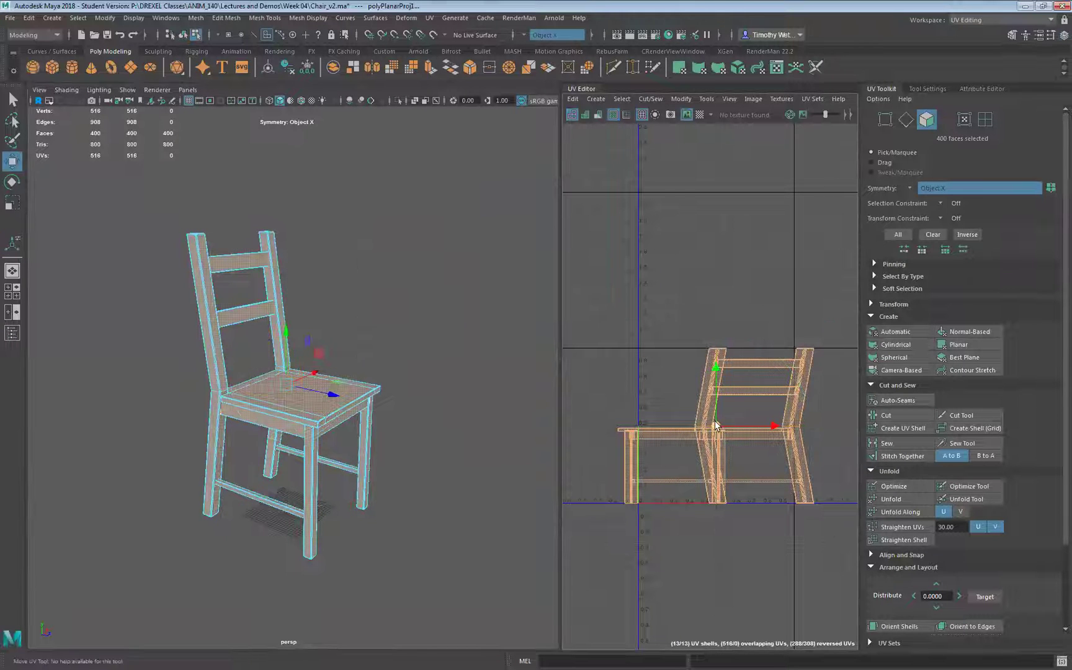
{"action": "left_click_drag", "start_coordinate": [720, 428], "coordinate": [744, 232]}
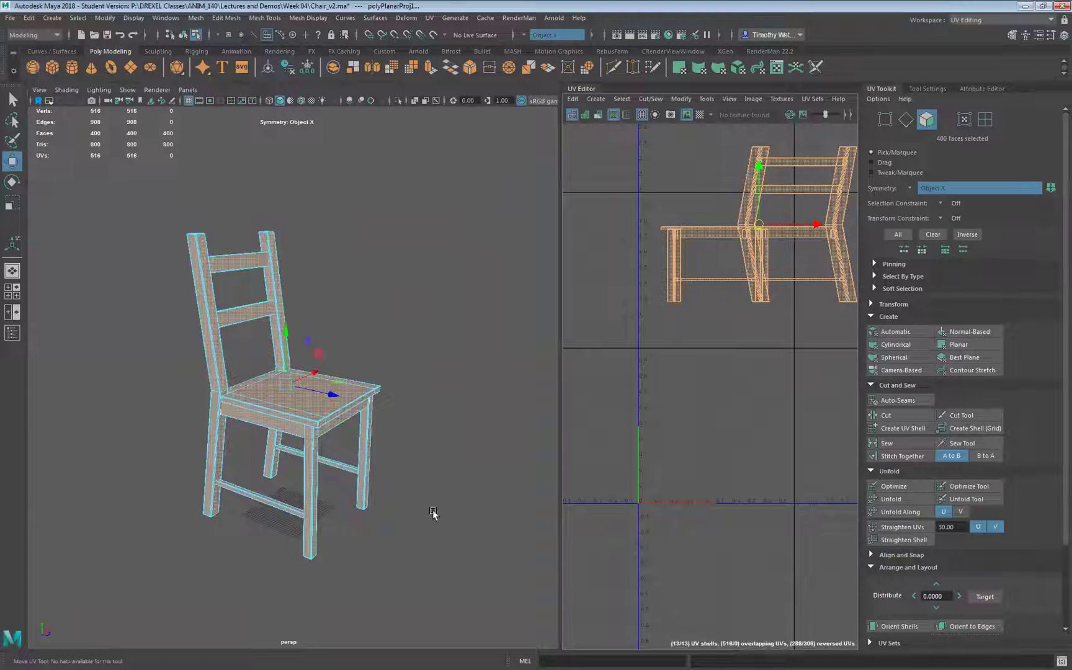
- Cut a UV seam along the lower inner edge of the front apron rail beneath the seat
{"action": "left_click_drag", "start_coordinate": [280, 448], "coordinate": [514, 403], "text": "alt"}
{"action": "scroll", "coordinate": [351, 417], "scroll_direction": "up", "scroll_amount": 4}
{"action": "scroll", "coordinate": [378, 531], "scroll_direction": "up", "scroll_amount": 6}
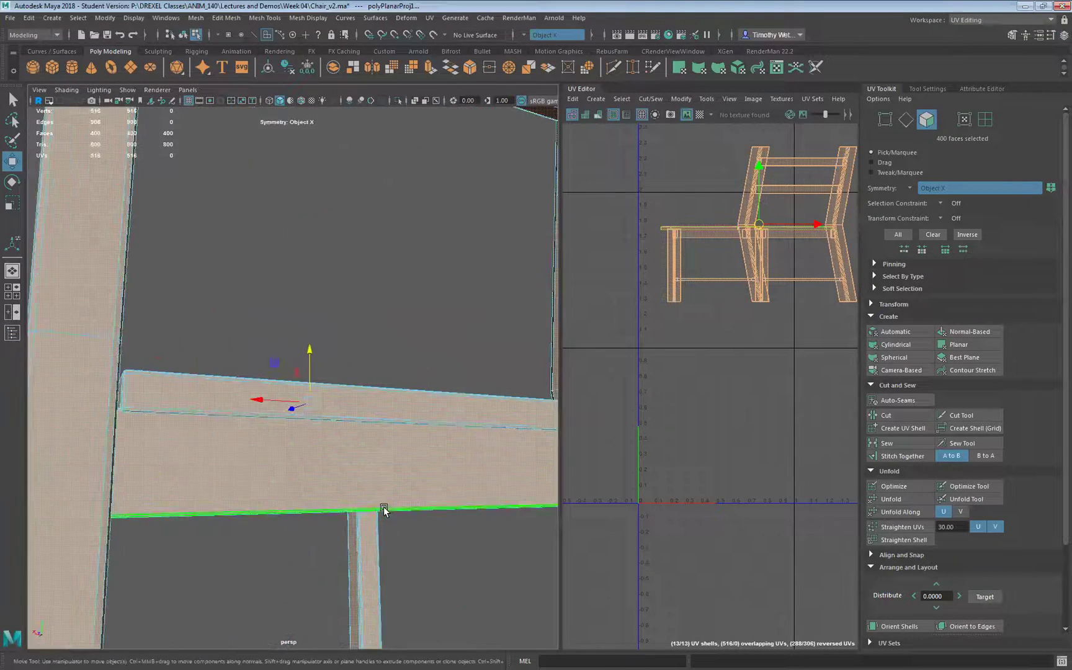
{"action": "left_click_drag", "start_coordinate": [383, 507], "coordinate": [379, 451], "text": "alt"}
{"action": "scroll", "coordinate": [379, 451], "scroll_direction": "up", "scroll_amount": 3}
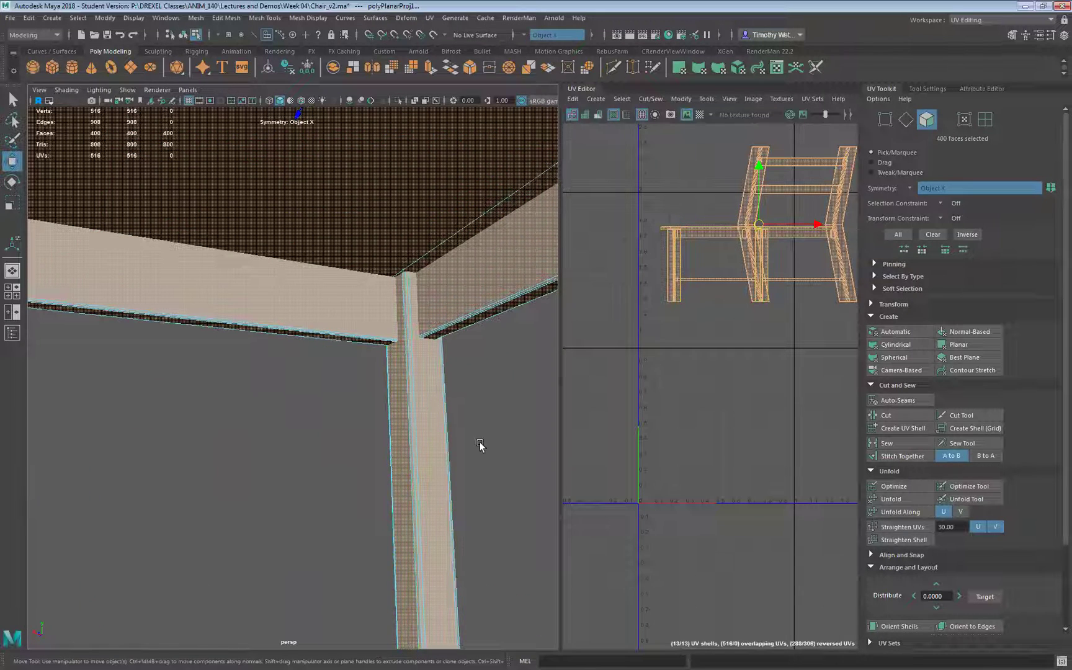
{"action": "right_click_drag", "start_coordinate": [510, 448], "coordinate": [511, 321]}
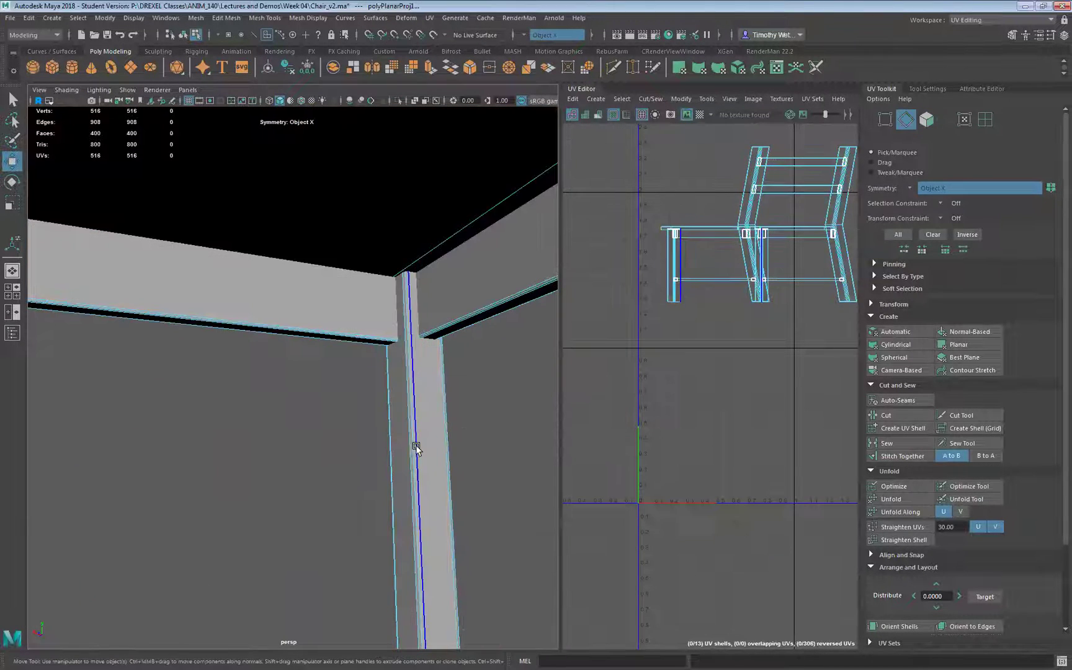
{"action": "left_click", "coordinate": [304, 322]}
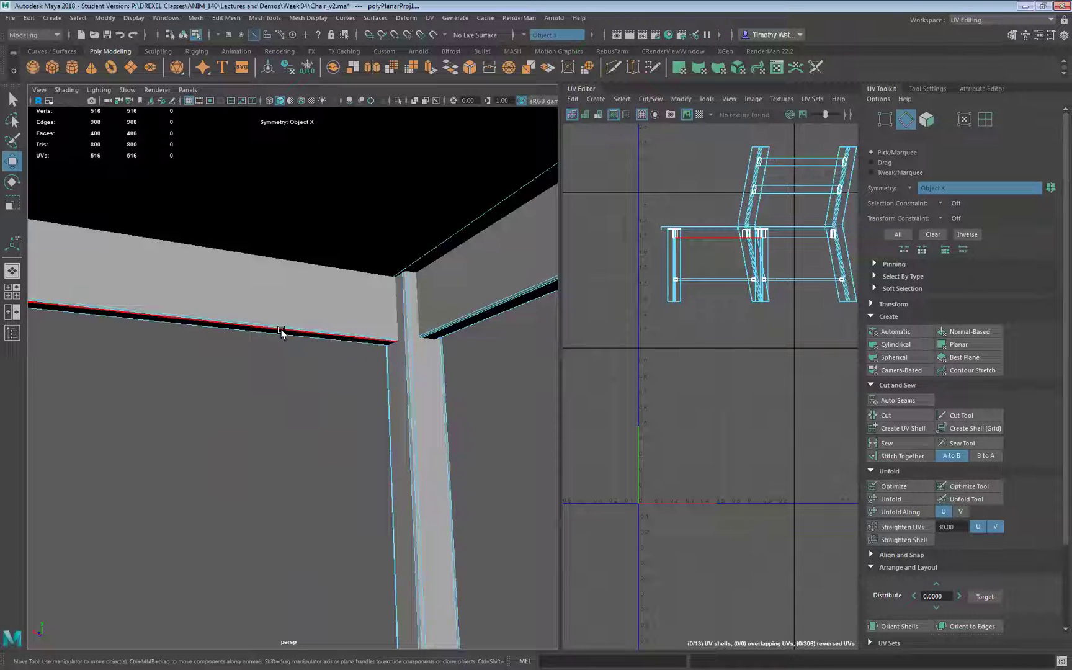
{"action": "left_click", "coordinate": [281, 328]}
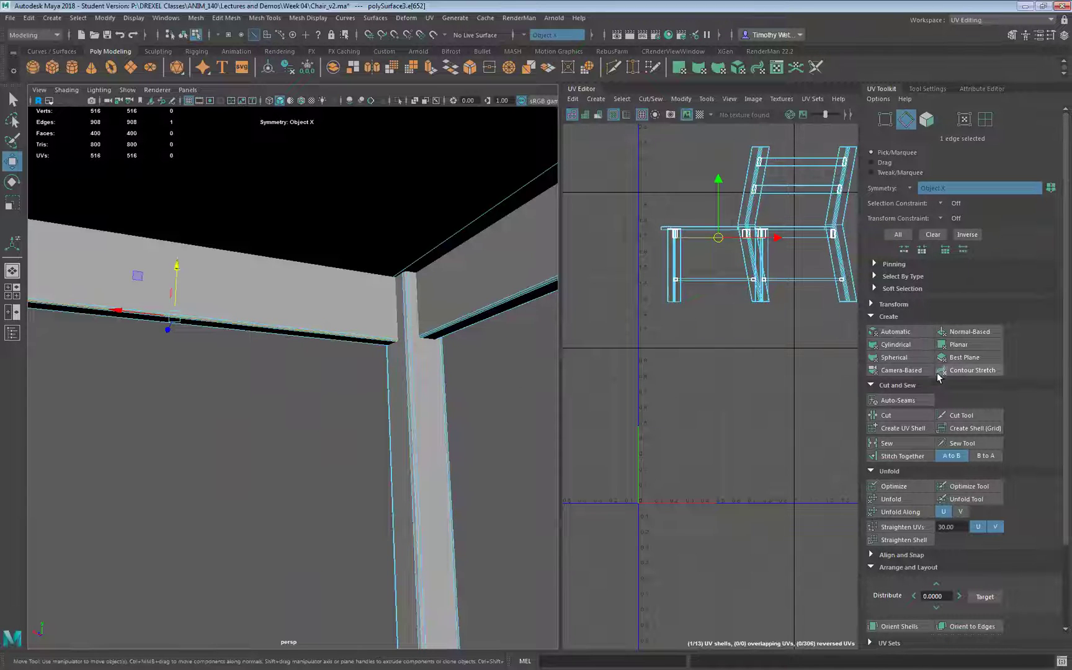
{"action": "left_click", "coordinate": [880, 414]}
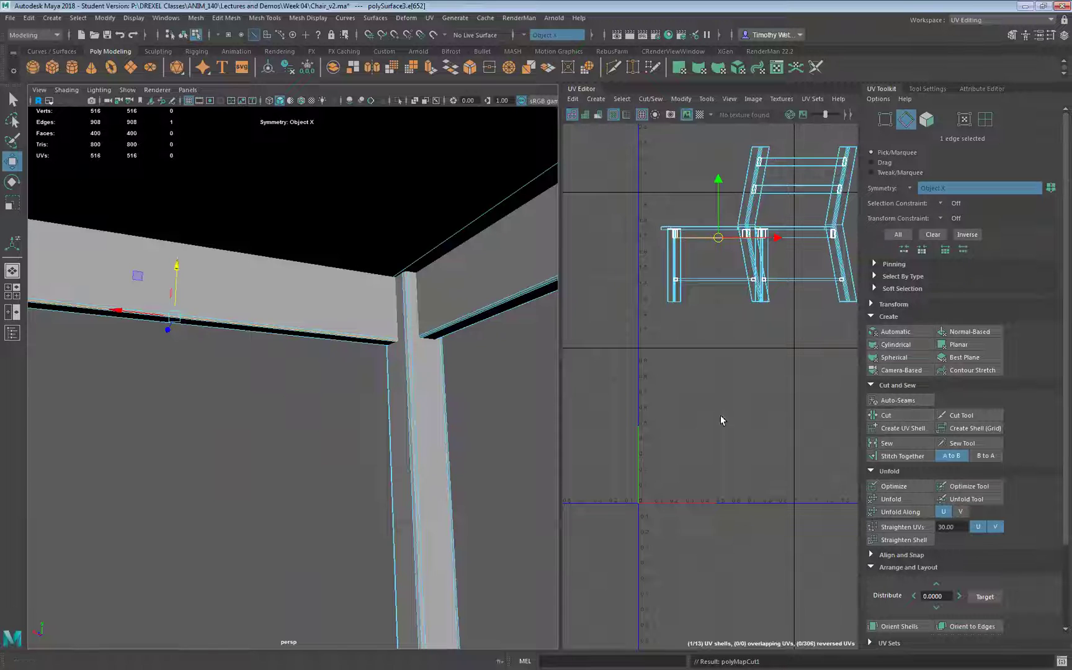
- Cut a UV seam along the lower edge of the back apron rail beneath the seat
{"action": "left_click", "coordinate": [317, 428]}
{"action": "left_click_drag", "start_coordinate": [318, 428], "coordinate": [268, 421], "text": "alt"}
{"action": "scroll", "coordinate": [268, 422], "scroll_direction": "down", "scroll_amount": 4}
{"action": "left_click_drag", "start_coordinate": [262, 346], "coordinate": [271, 293], "text": "alt"}
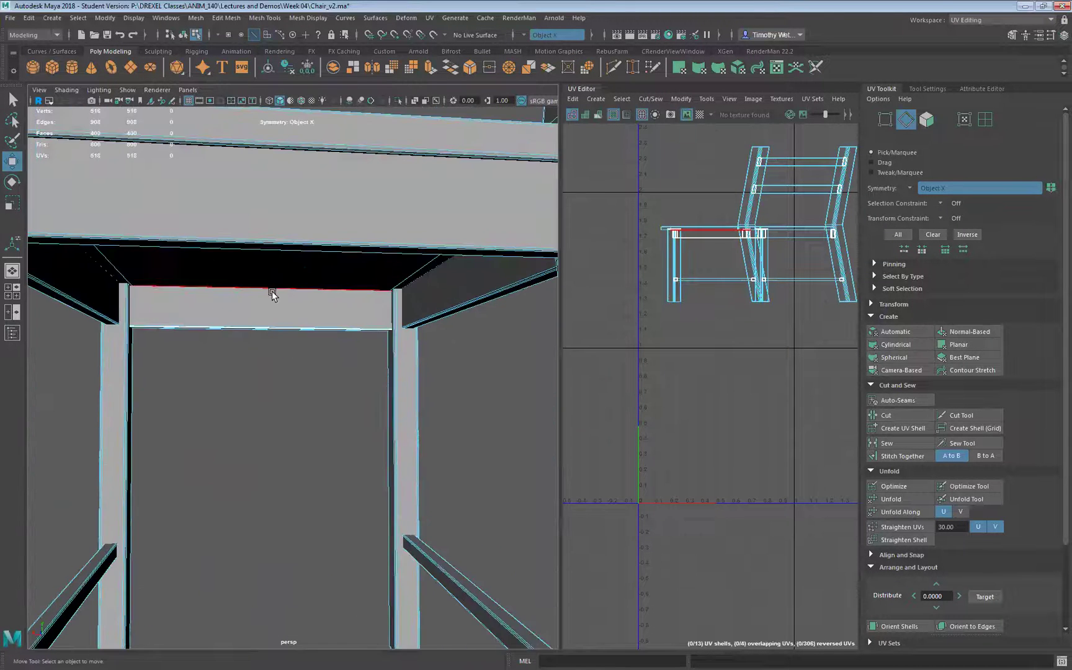
{"action": "left_click", "coordinate": [291, 244]}
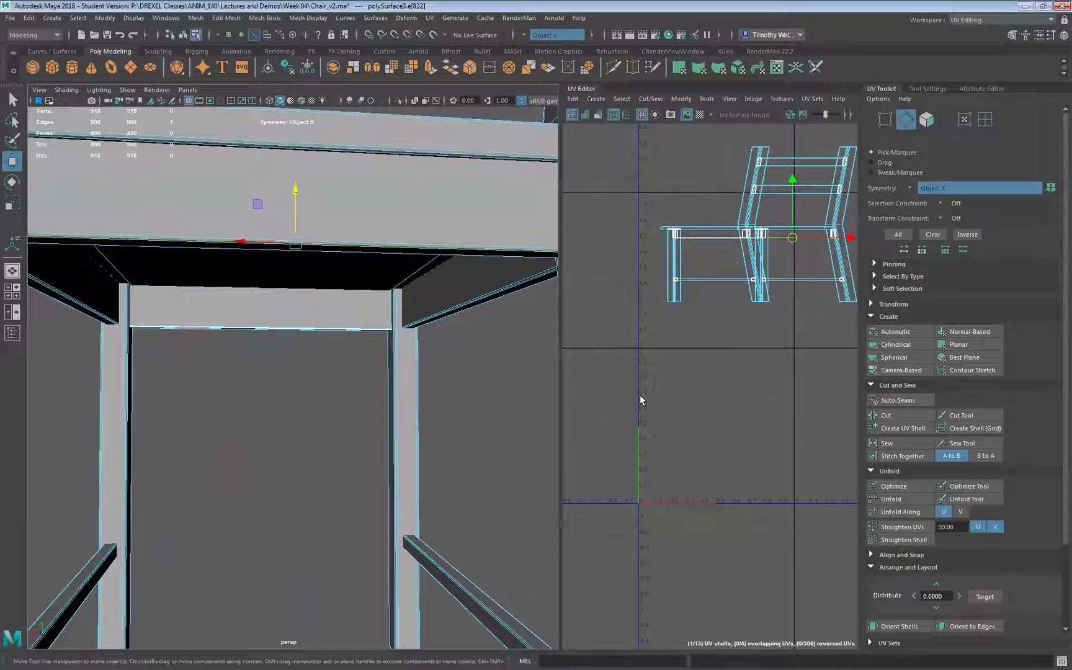
{"action": "key", "text": "shift+x"}
{"action": "left_click", "coordinate": [265, 424]}
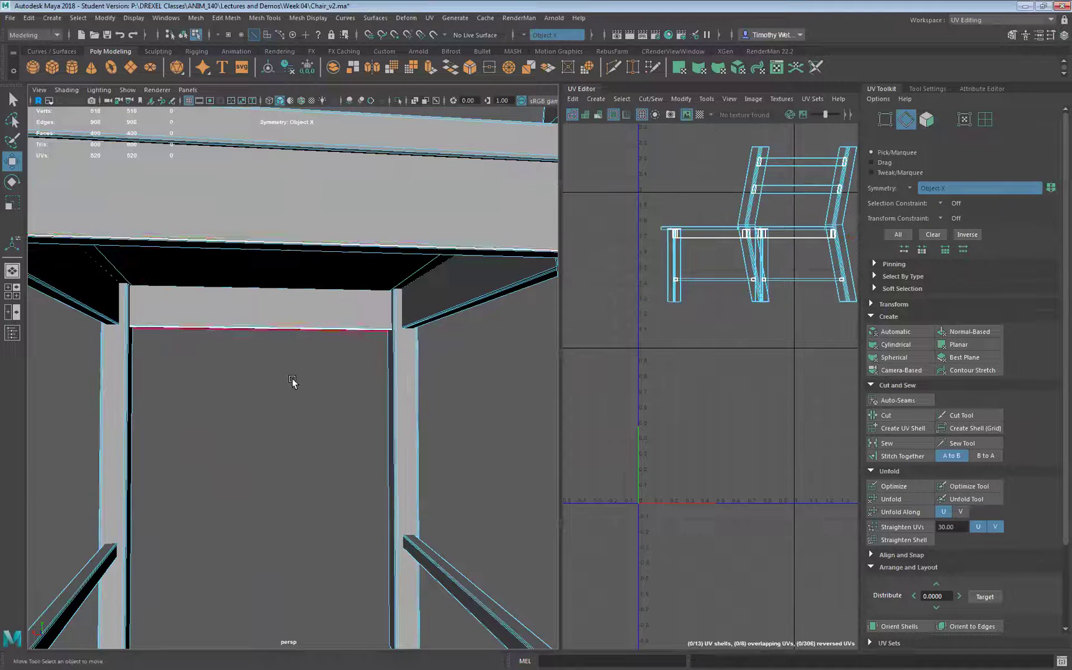
- Turn symmetry off and set it back to Object X
{"action": "scroll", "coordinate": [292, 384], "scroll_direction": "down", "scroll_amount": 5}
{"action": "left_click_drag", "start_coordinate": [293, 383], "coordinate": [221, 371], "text": "alt"}
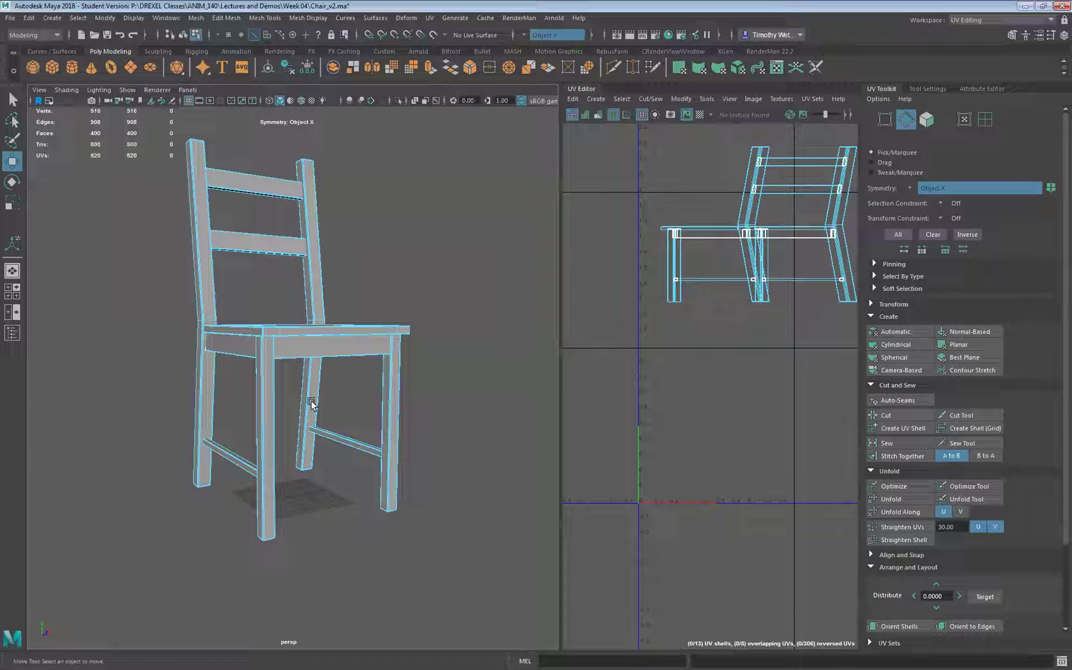
{"action": "left_click_drag", "start_coordinate": [320, 429], "coordinate": [347, 422], "text": "alt"}
{"action": "scroll", "coordinate": [325, 406], "scroll_direction": "up", "scroll_amount": 3}
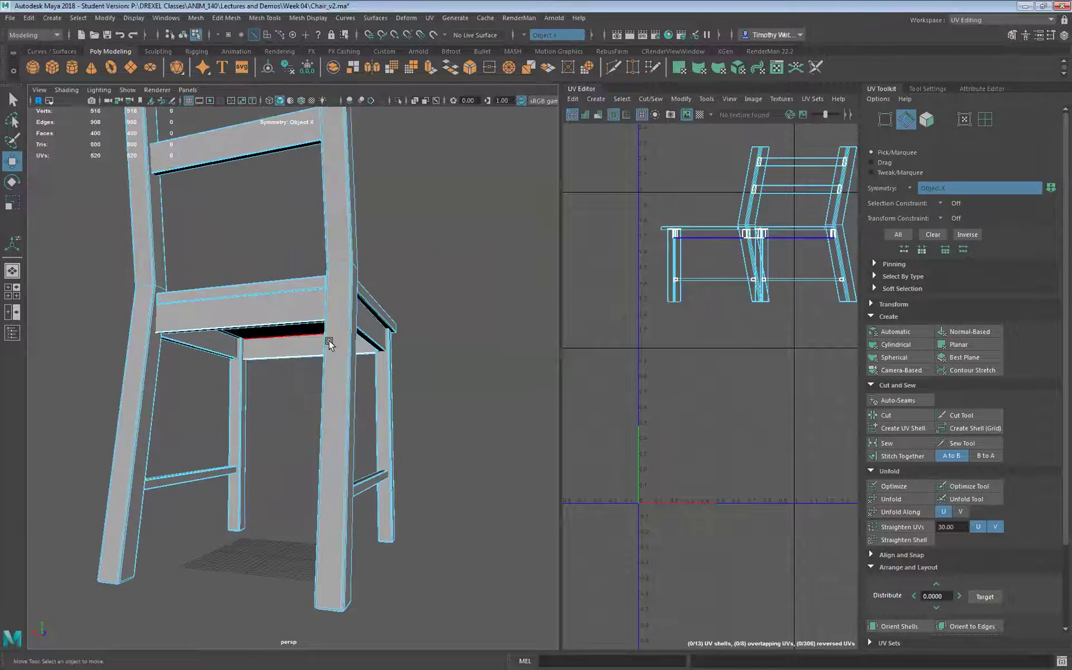
{"action": "mouse_move", "coordinate": [460, 430]}
{"action": "left_mouse_down", "text": "alt"}
{"action": "mouse_move", "coordinate": [509, 435]}
{"action": "mouse_move", "coordinate": [457, 424]}
{"action": "left_mouse_up", "text": "alt"}
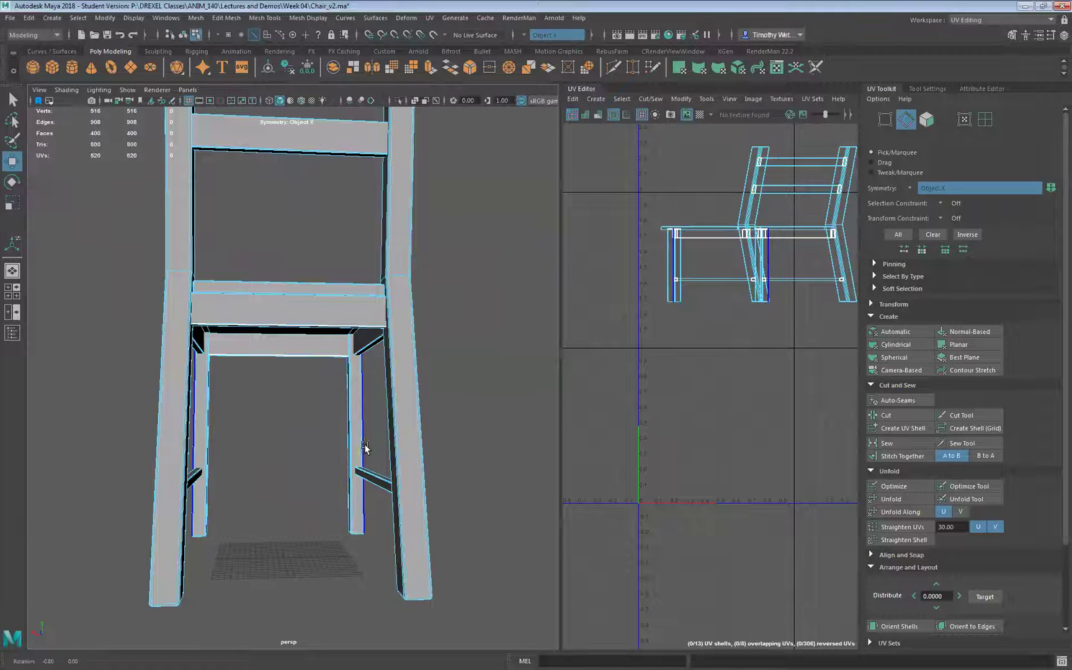
{"action": "left_click", "coordinate": [913, 188]}
{"action": "left_click", "coordinate": [924, 191]}
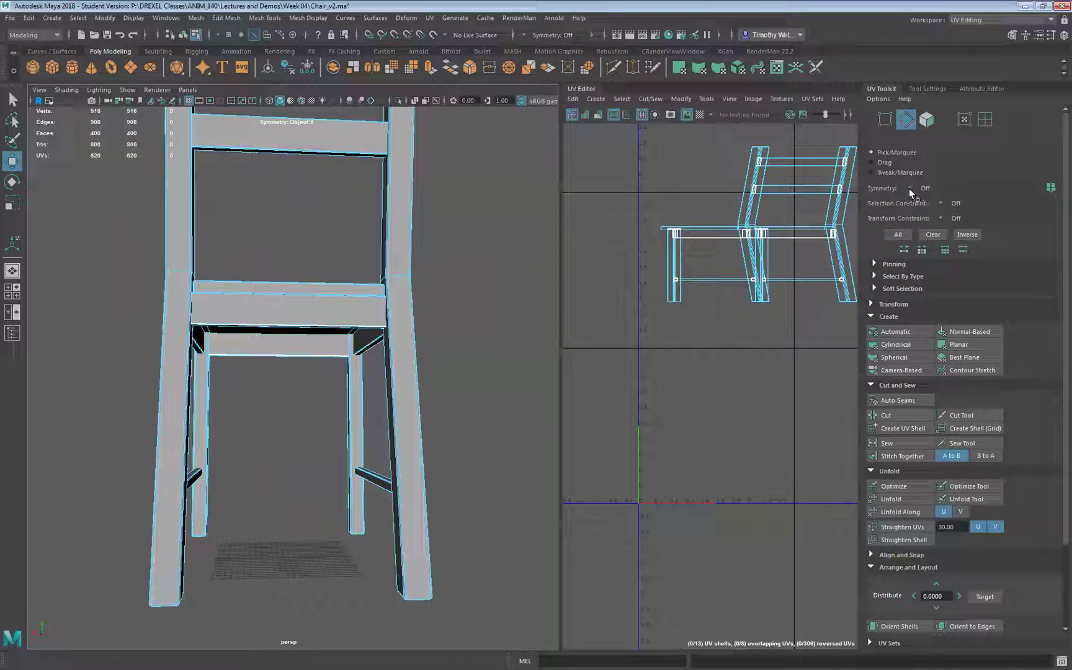
{"action": "left_click", "coordinate": [909, 188]}
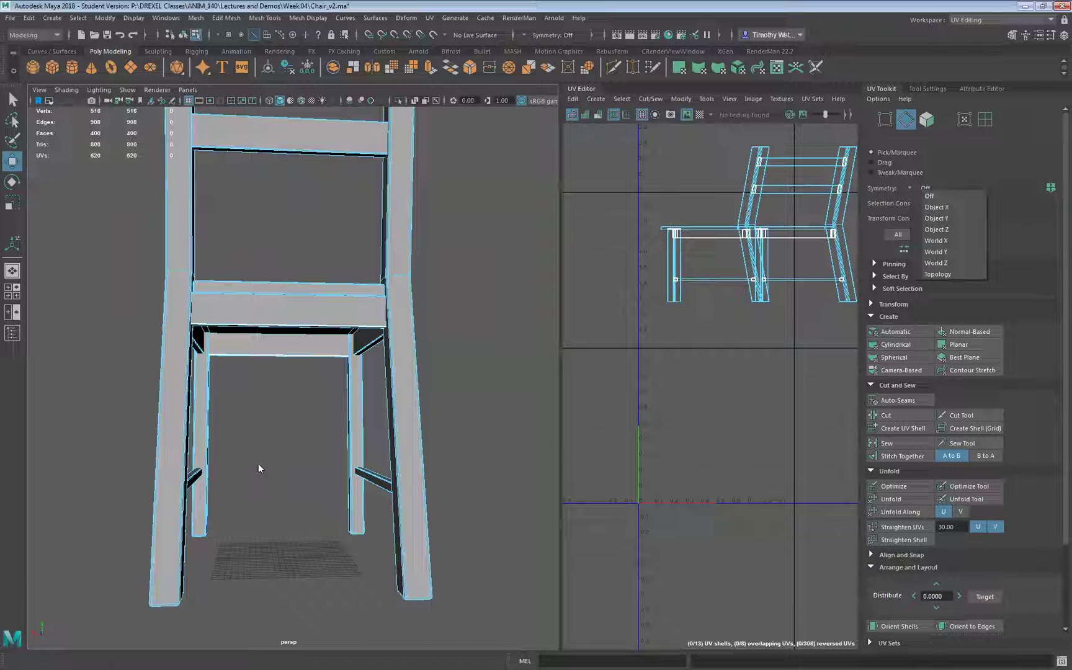
{"action": "left_click", "coordinate": [932, 207]}
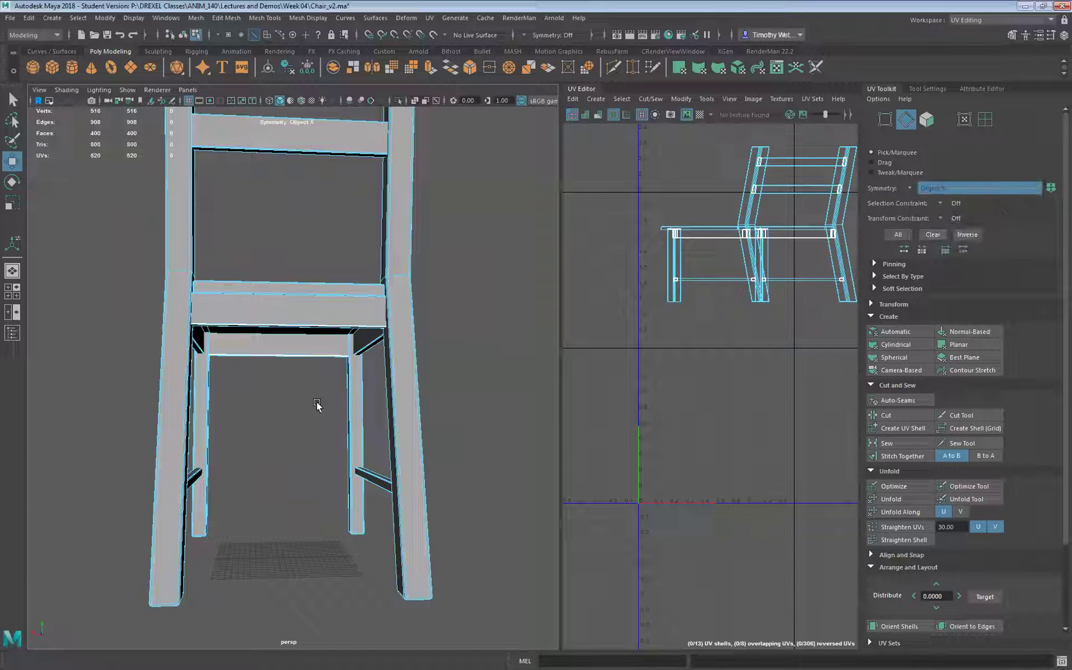
- Cut UV seams along the inner vertical corner edges of both front legs
{"action": "mouse_move", "coordinate": [319, 404]}
{"action": "left_mouse_down", "text": "alt"}
{"action": "mouse_move", "coordinate": [352, 417]}
{"action": "mouse_move", "coordinate": [310, 404]}
{"action": "left_mouse_up", "text": "alt"}
{"action": "right_click_drag", "start_coordinate": [310, 404], "coordinate": [372, 424], "text": "alt"}
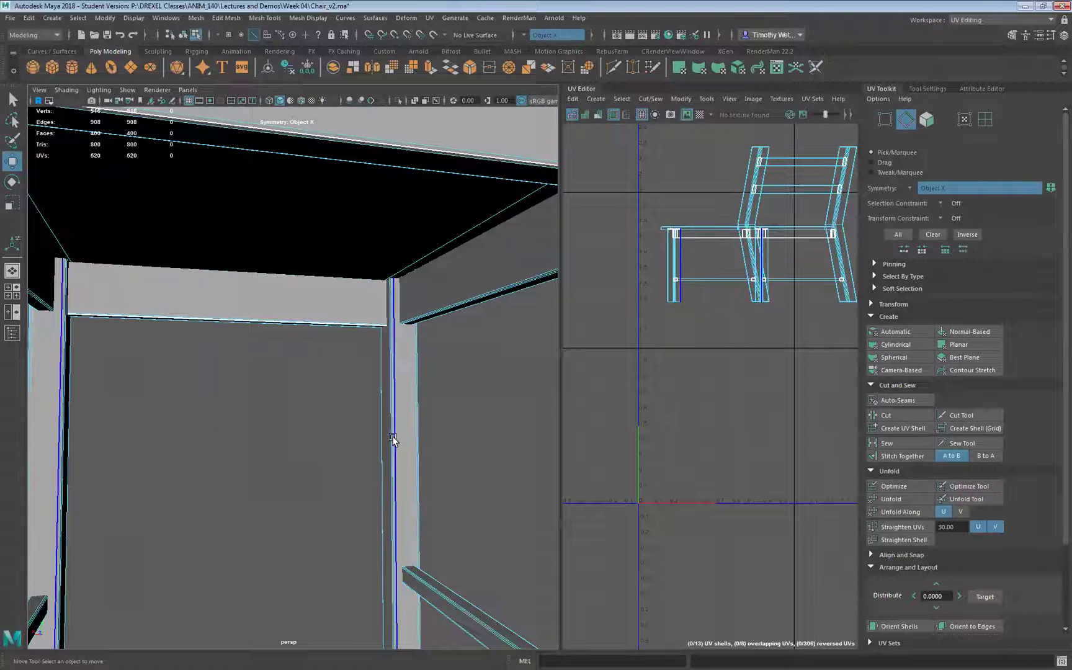
{"action": "left_click", "coordinate": [392, 438]}
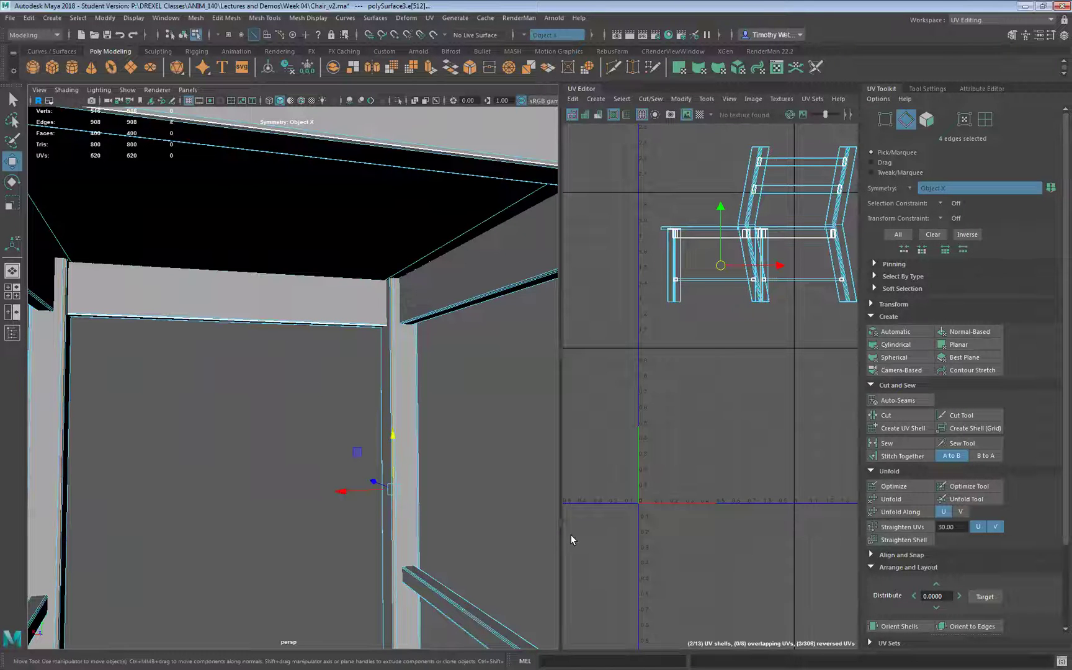
{"action": "left_click", "coordinate": [897, 416]}
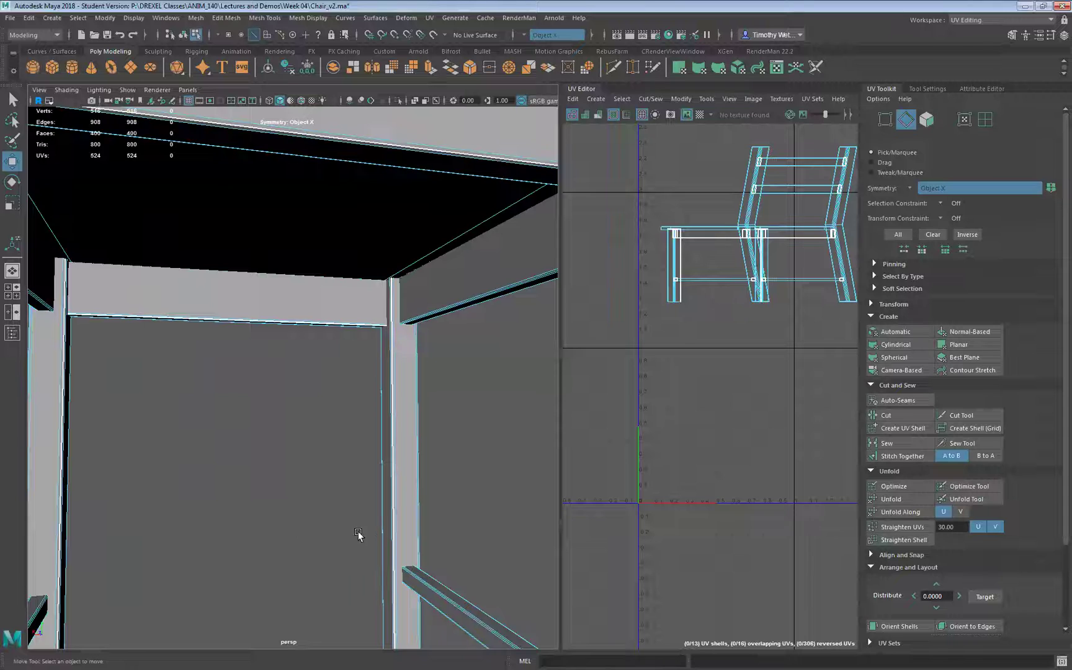
- Cut UV seams along the edges around the bottom end faces of both front legs
{"action": "left_click_drag", "start_coordinate": [360, 535], "coordinate": [279, 337], "text": "alt"}
{"action": "left_click", "coordinate": [330, 432]}
{"action": "left_click", "coordinate": [292, 476], "text": "shift"}
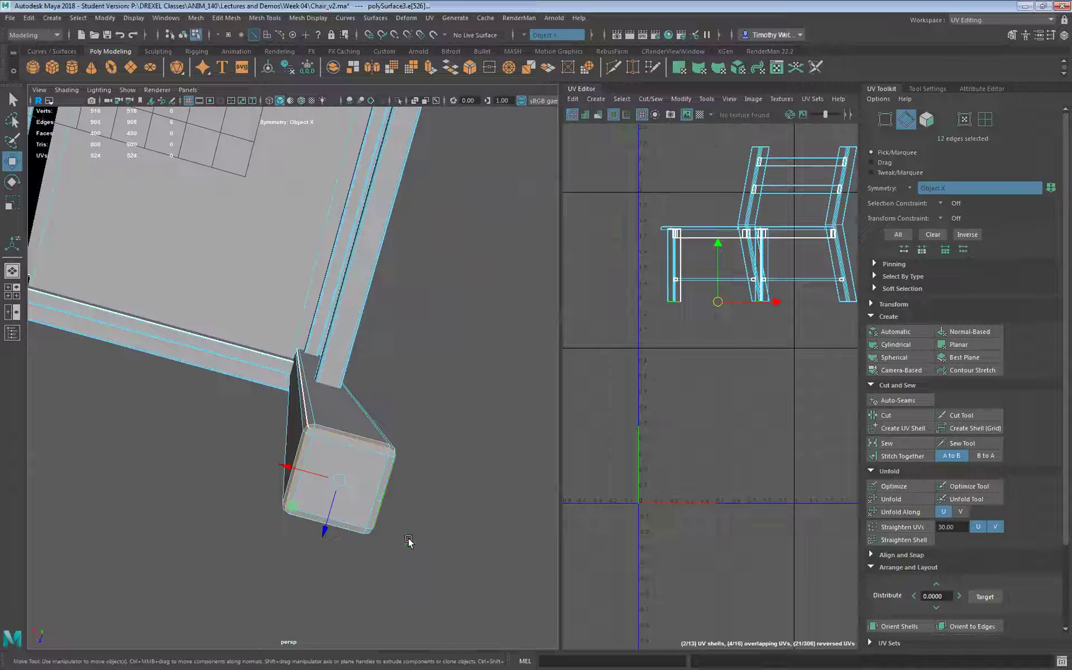
{"action": "left_click_drag", "start_coordinate": [422, 483], "coordinate": [370, 490], "text": "alt"}
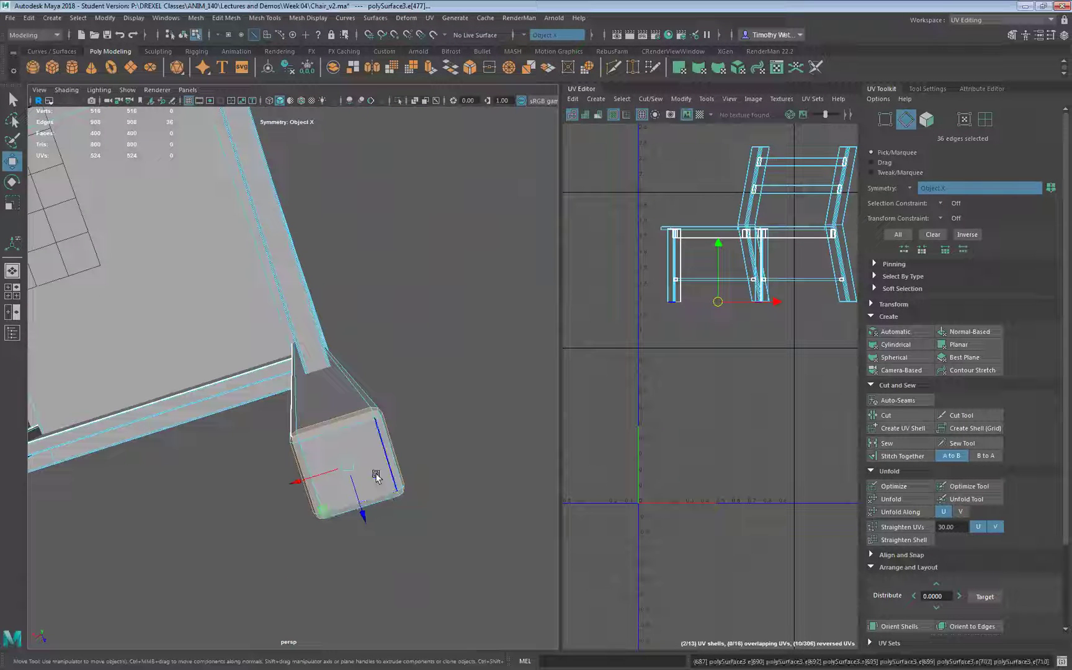
{"action": "double_click", "coordinate": [395, 465], "text": "shift"}
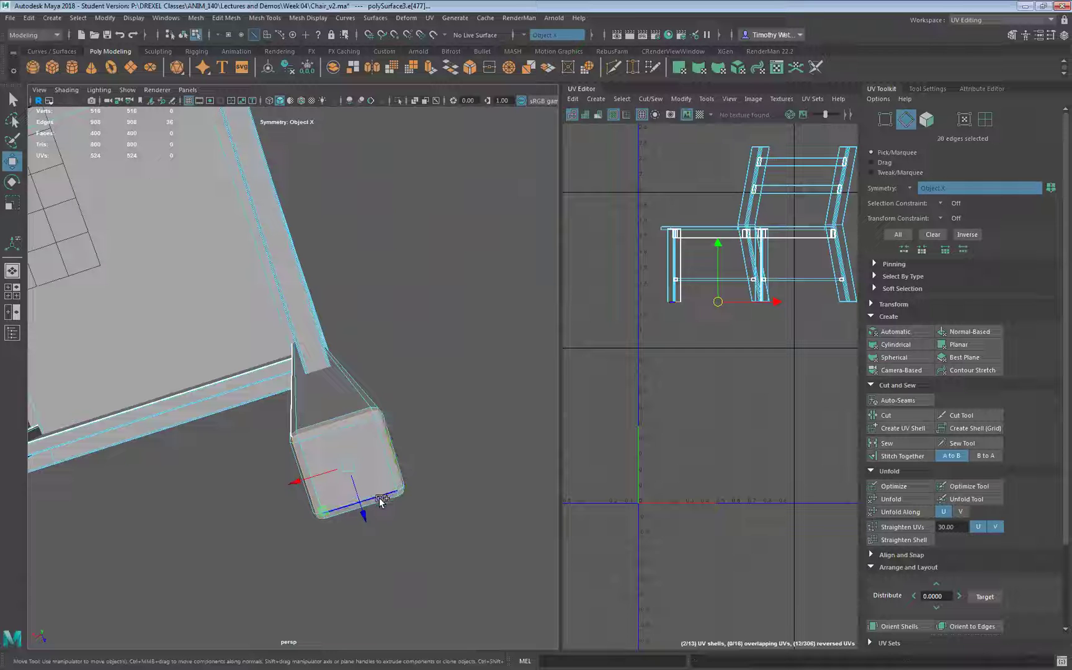
{"action": "double_click", "coordinate": [393, 504], "text": "shift"}
{"action": "scroll", "coordinate": [394, 507], "scroll_direction": "down", "scroll_amount": 3}
{"action": "left_click_drag", "start_coordinate": [395, 506], "coordinate": [413, 496], "text": "alt"}
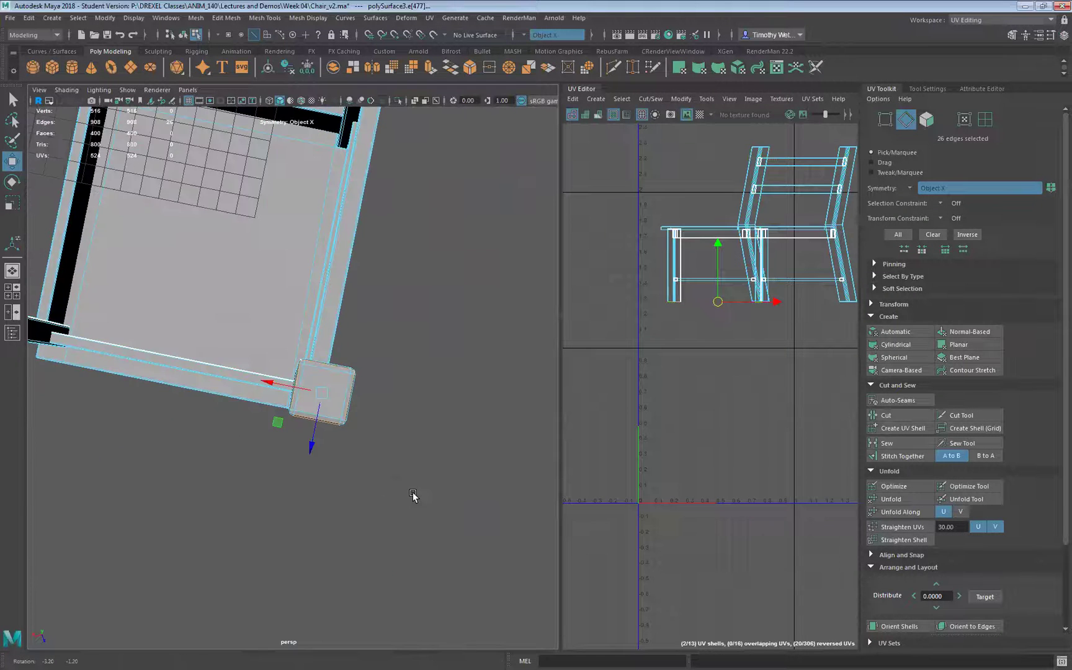
{"action": "middle_click_drag", "start_coordinate": [262, 398], "coordinate": [439, 431], "text": "alt"}
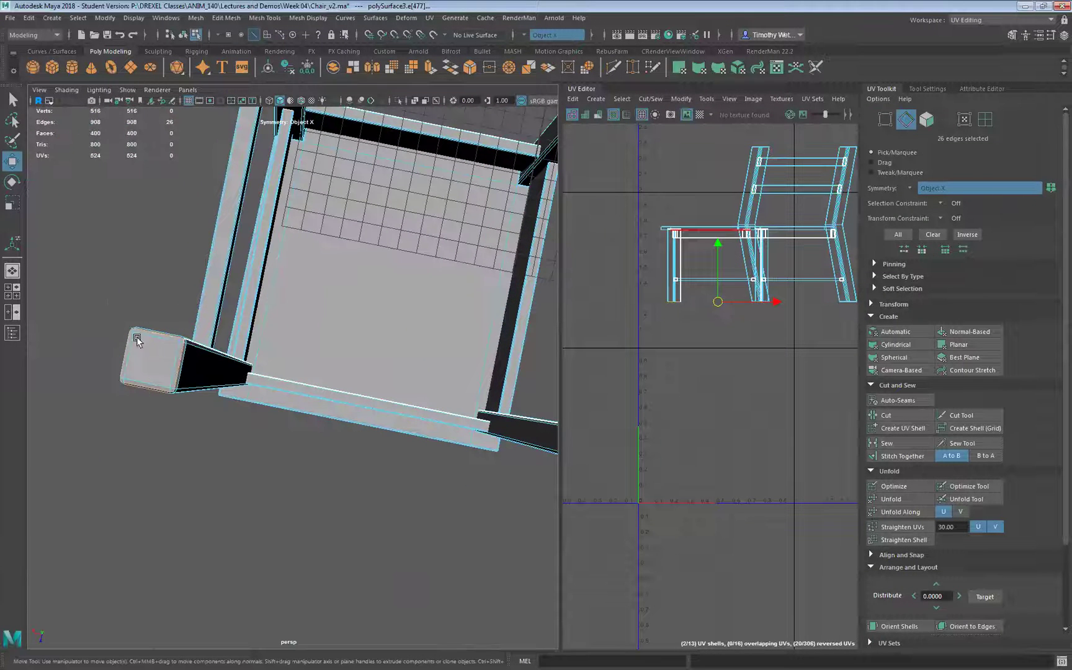
{"action": "left_click_drag", "start_coordinate": [345, 456], "coordinate": [365, 473], "text": "alt"}
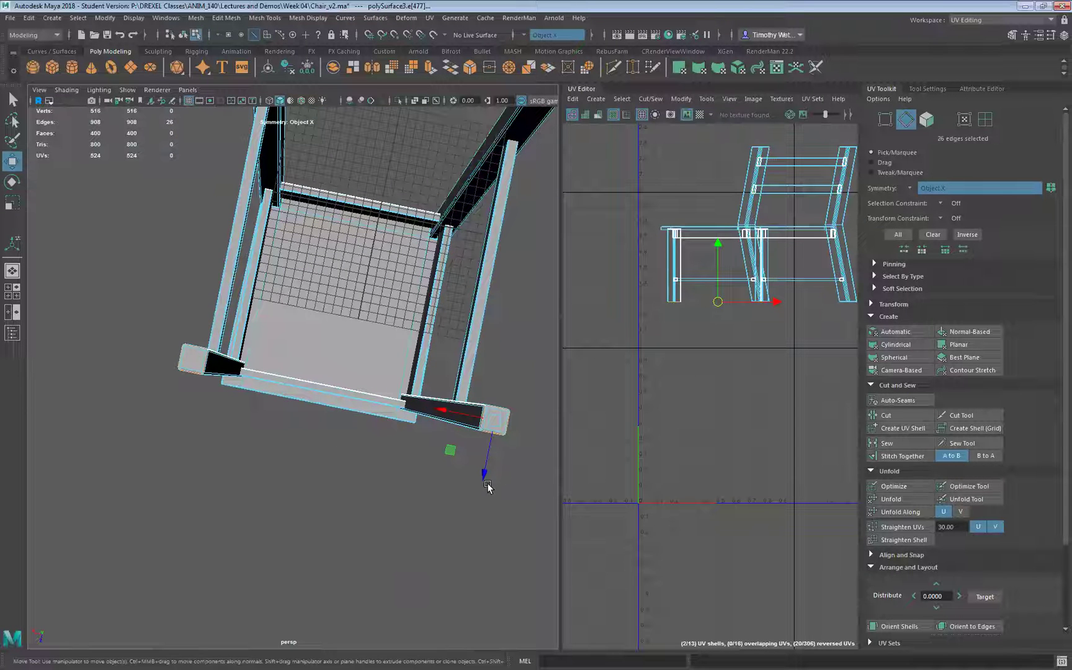
{"action": "key", "text": "g"}
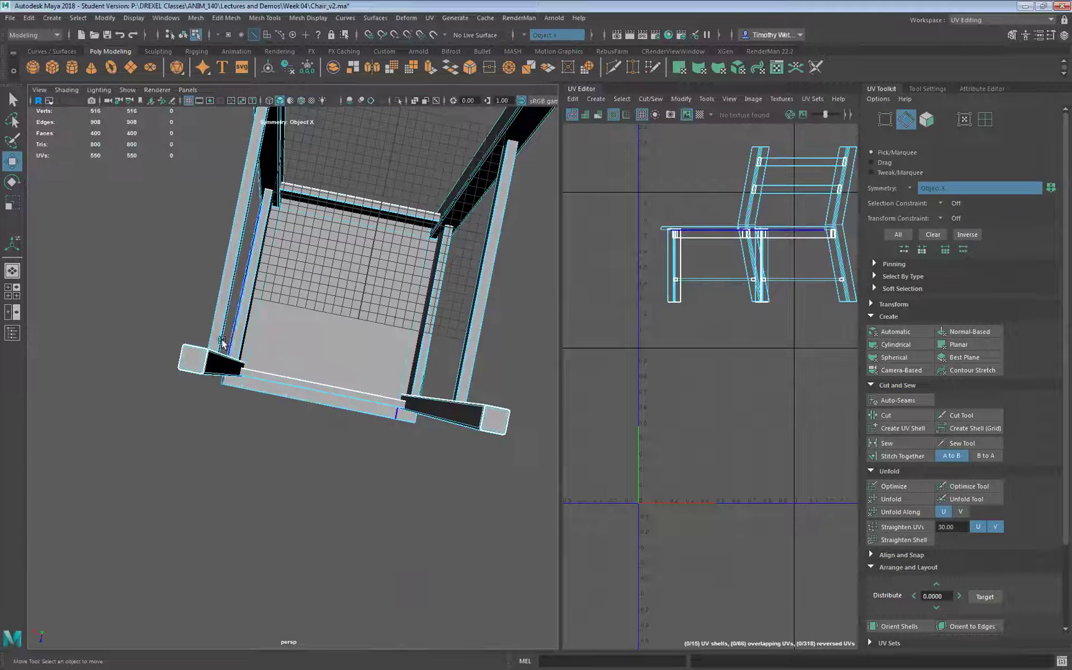
- Cut a UV seam along the upper inner edge of the lower stretcher on both sides of the chair
{"action": "left_click_drag", "start_coordinate": [438, 431], "coordinate": [464, 478], "text": "alt"}
{"action": "left_click", "coordinate": [304, 552]}
{"action": "right_click_drag", "start_coordinate": [463, 478], "coordinate": [478, 469], "text": "alt"}
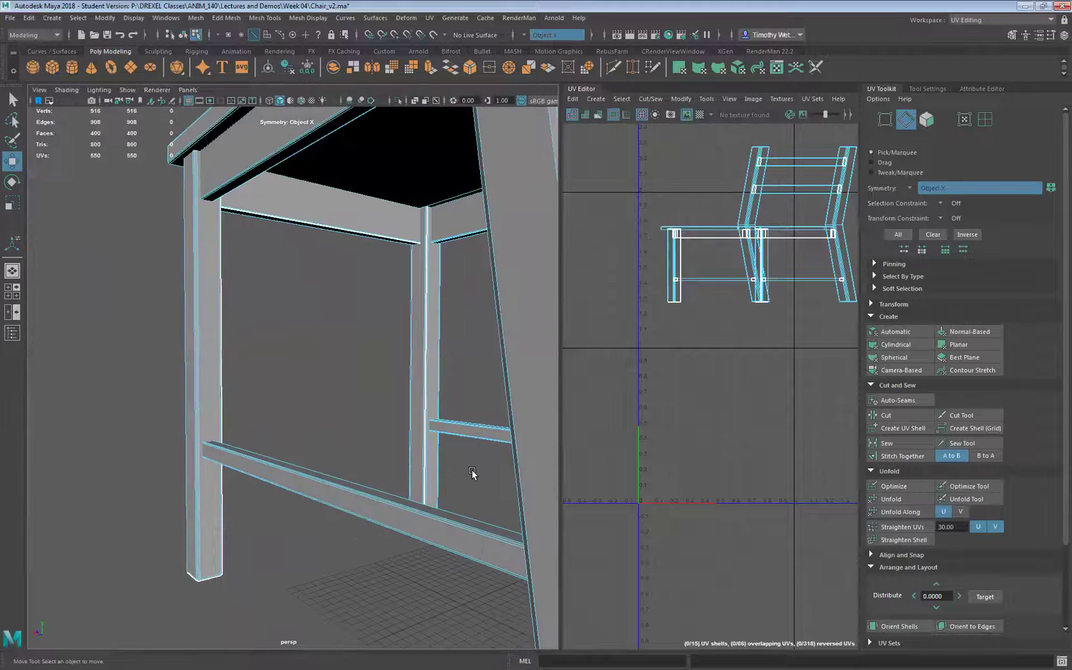
{"action": "left_click", "coordinate": [496, 435]}
{"action": "left_click", "coordinate": [495, 428]}
{"action": "key", "text": "f"}
{"action": "left_click_drag", "start_coordinate": [495, 472], "coordinate": [429, 441], "text": "alt"}
{"action": "scroll", "coordinate": [430, 441], "scroll_direction": "up", "scroll_amount": 5}
{"action": "scroll", "coordinate": [431, 444], "scroll_direction": "up", "scroll_amount": 4}
{"action": "middle_click_drag", "start_coordinate": [507, 361], "coordinate": [342, 455], "text": "alt"}
{"action": "scroll", "coordinate": [385, 454], "scroll_direction": "up", "scroll_amount": 2}
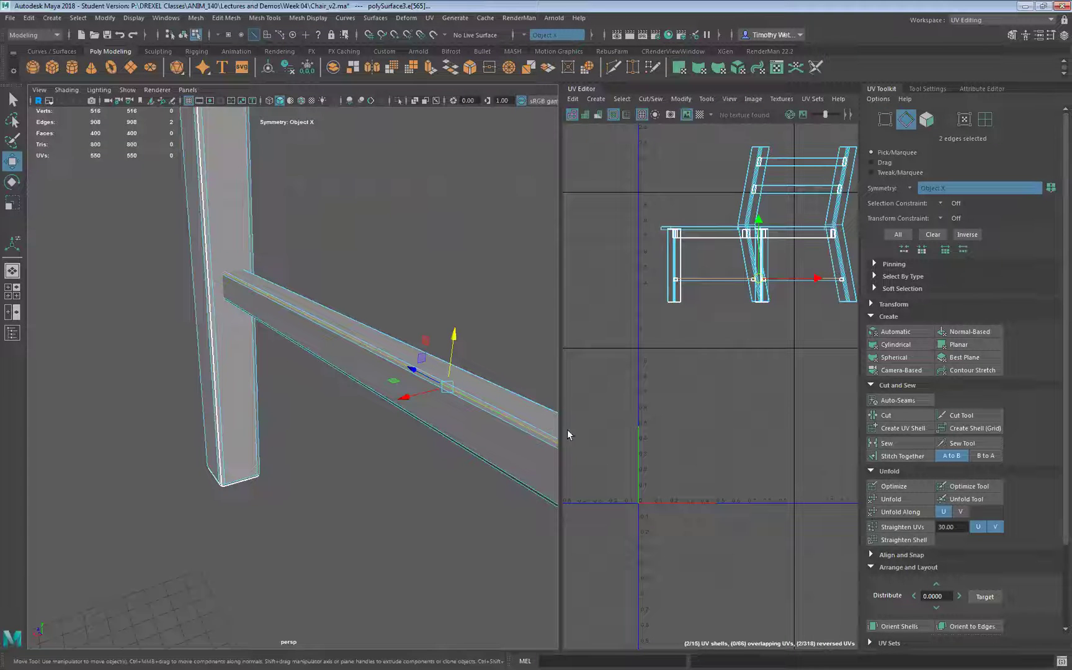
{"action": "key", "text": "shift+x"}
- Cut UV seams along the full-length inner rear corner edges of both back legs
{"action": "scroll", "coordinate": [425, 454], "scroll_direction": "down", "scroll_amount": 2}
{"action": "left_click", "coordinate": [402, 506]}
{"action": "scroll", "coordinate": [403, 504], "scroll_direction": "down", "scroll_amount": 4}
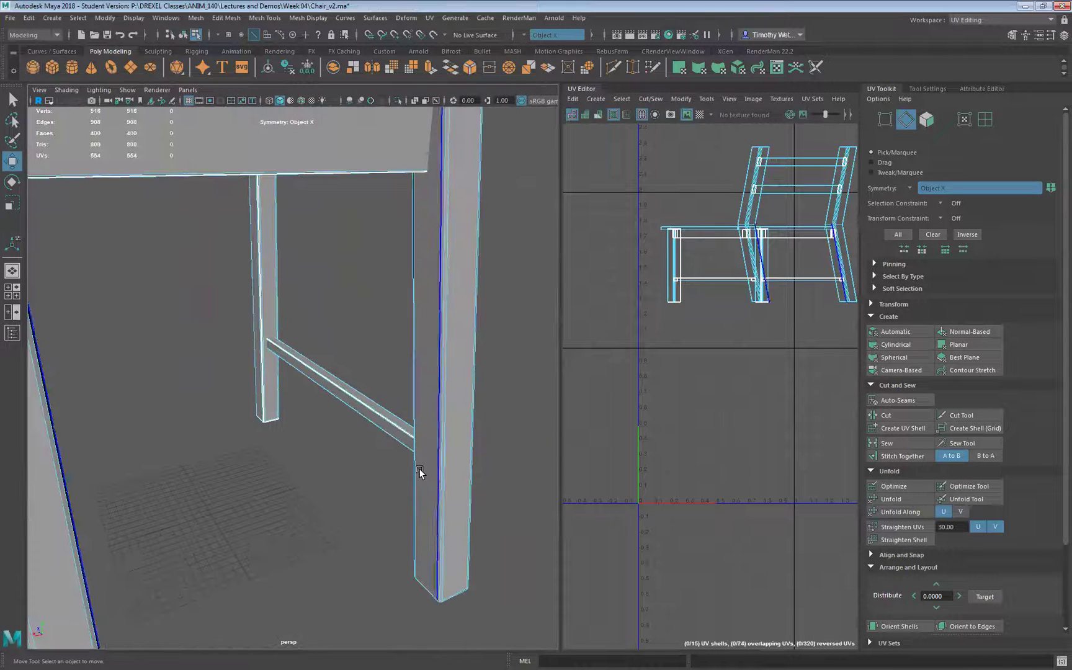
{"action": "double_click", "coordinate": [442, 462]}
{"action": "key", "text": "shift+x"}
- Cut UV seams along the edges around the bottom end faces of both back legs
{"action": "scroll", "coordinate": [383, 531], "scroll_direction": "down", "scroll_amount": 6}
{"action": "left_click_drag", "start_coordinate": [383, 531], "coordinate": [292, 515], "text": "alt"}
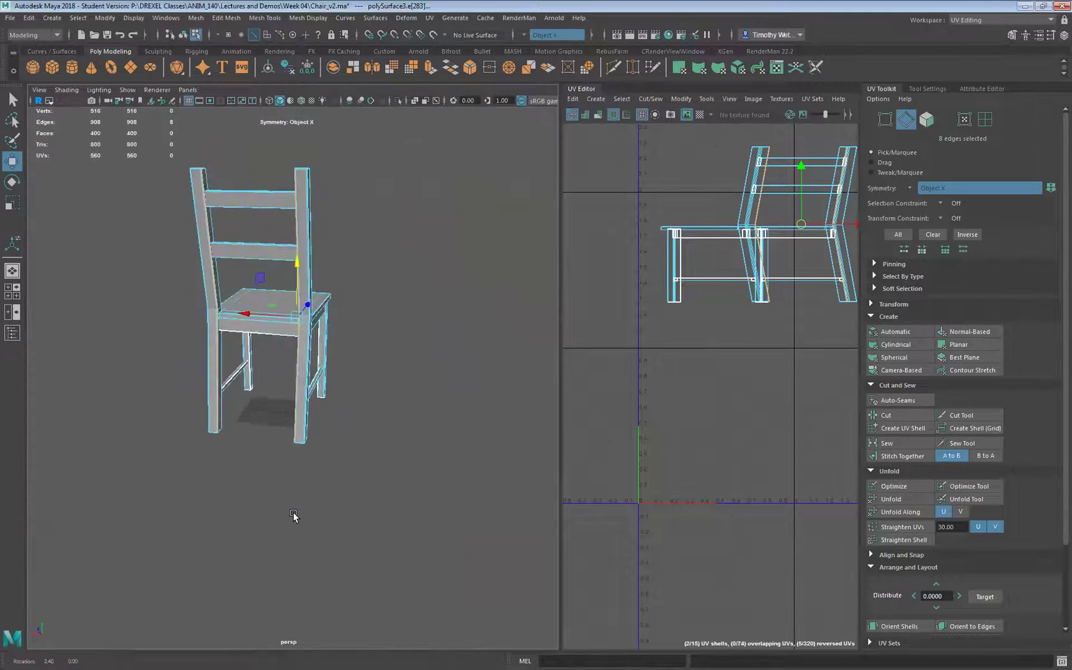
{"action": "left_click", "coordinate": [292, 515]}
{"action": "left_click_drag", "start_coordinate": [312, 379], "coordinate": [359, 294], "text": "alt"}
{"action": "scroll", "coordinate": [239, 404], "scroll_direction": "up", "scroll_amount": 8}
{"action": "left_click", "coordinate": [311, 251]}
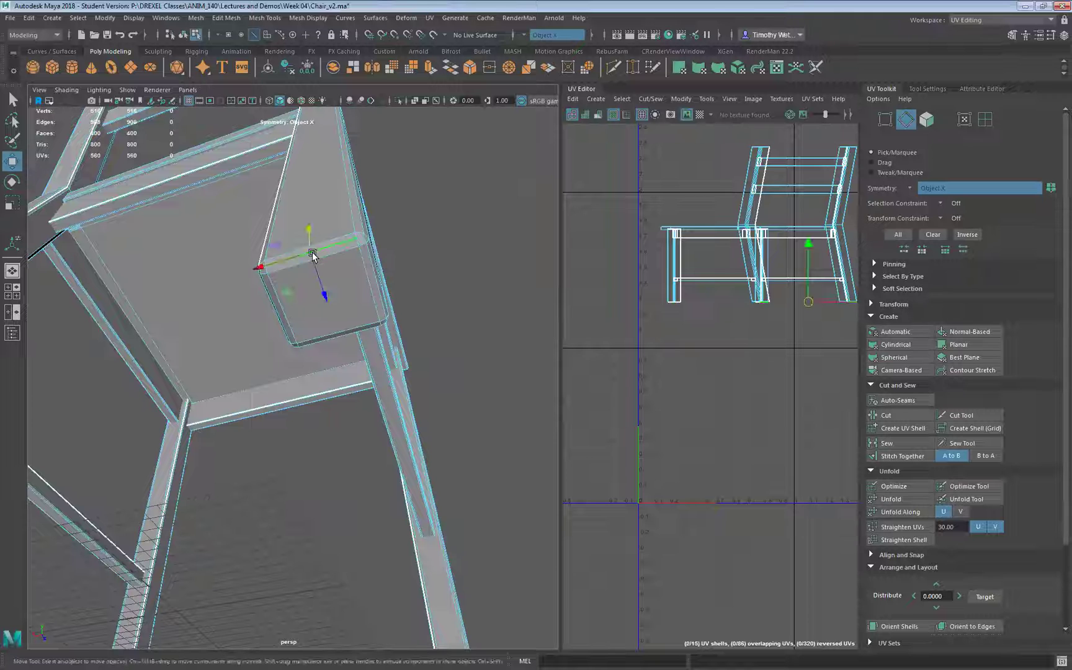
{"action": "left_click", "coordinate": [377, 282], "text": "shift"}
{"action": "left_click", "coordinate": [321, 335], "text": "shift"}
{"action": "left_click_drag", "start_coordinate": [302, 317], "coordinate": [348, 306], "text": "alt"}
{"action": "double_click", "coordinate": [482, 299], "text": "shift"}
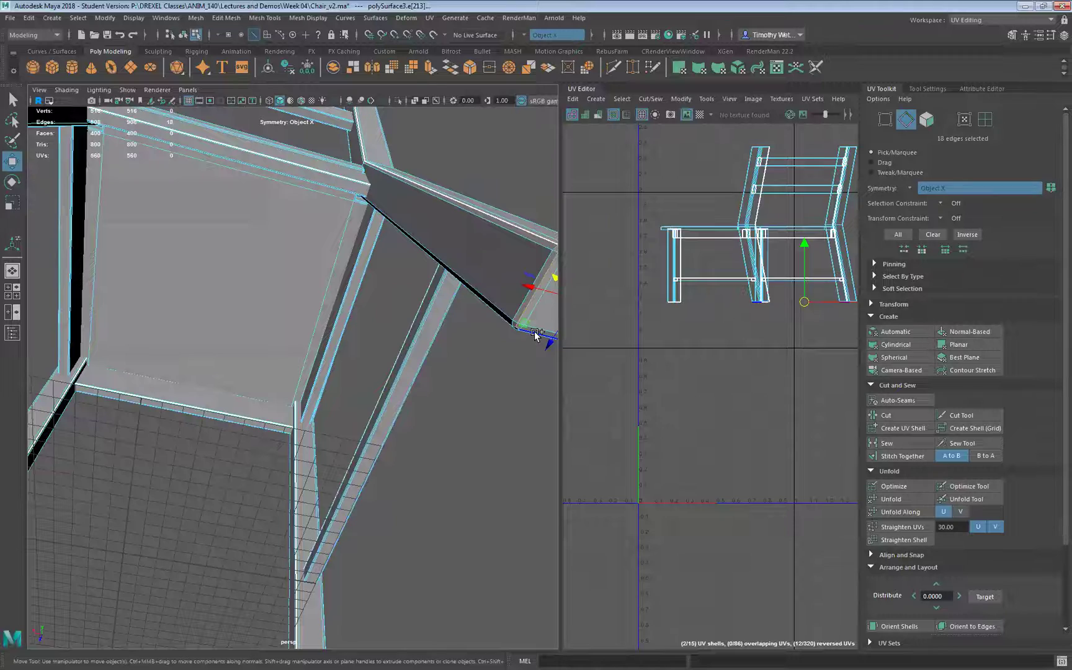
{"action": "double_click", "coordinate": [389, 390], "text": "shift"}
{"action": "left_click_drag", "start_coordinate": [390, 390], "coordinate": [323, 368], "text": "alt"}
{"action": "key", "text": "g"}
- Cut a UV seam along the lower inner edge of both side apron rails beneath the seat
{"action": "left_click_drag", "start_coordinate": [349, 411], "coordinate": [96, 337], "text": "alt"}
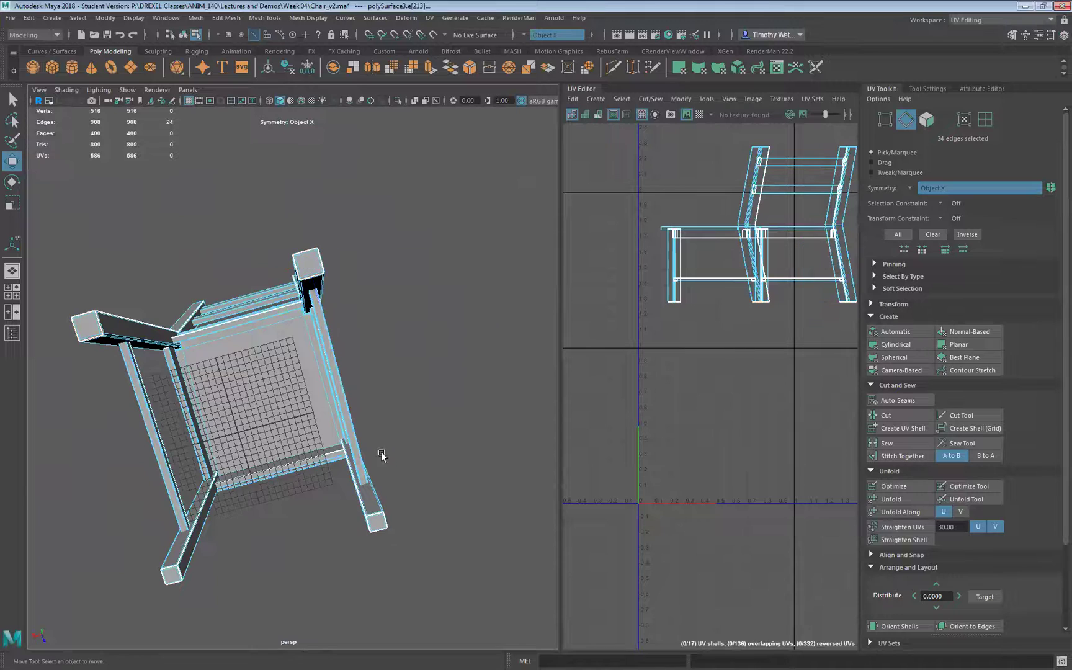
{"action": "left_click_drag", "start_coordinate": [354, 430], "coordinate": [304, 472], "text": "alt"}
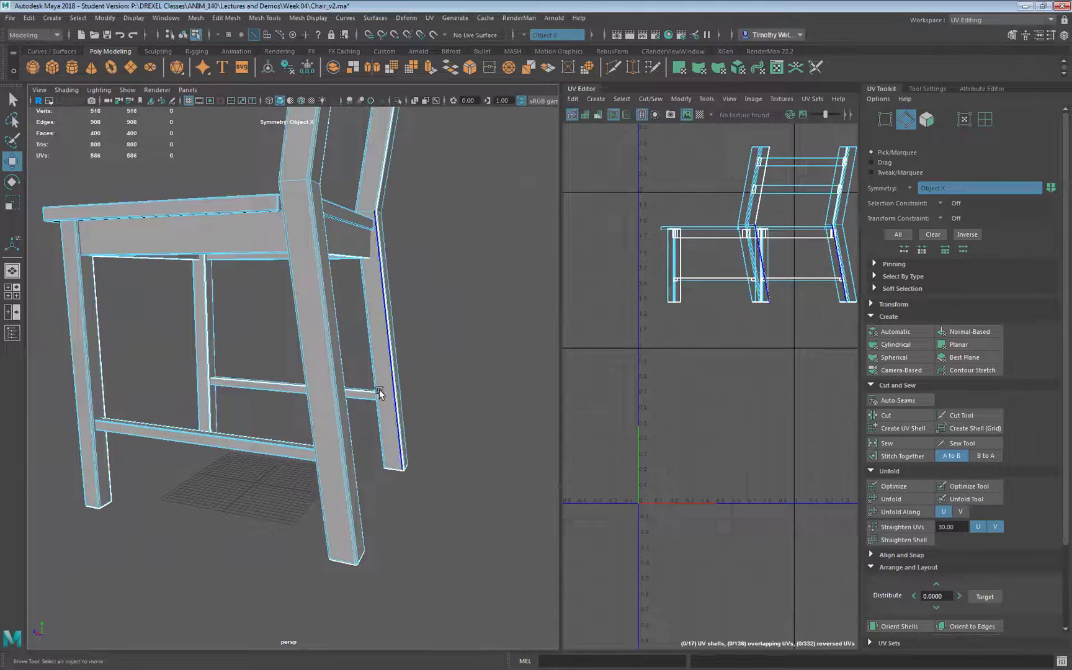
{"action": "left_click_drag", "start_coordinate": [276, 323], "coordinate": [148, 299], "text": "alt"}
{"action": "right_click_drag", "start_coordinate": [148, 299], "coordinate": [186, 261], "text": "alt"}
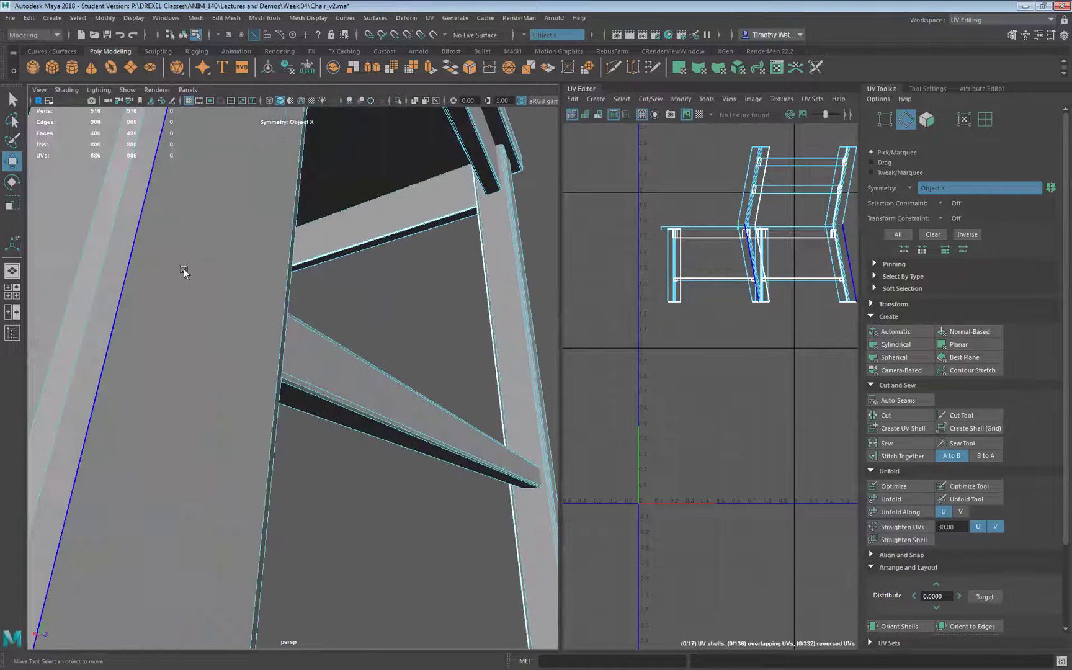
{"action": "left_click_drag", "start_coordinate": [218, 240], "coordinate": [269, 301], "text": "alt"}
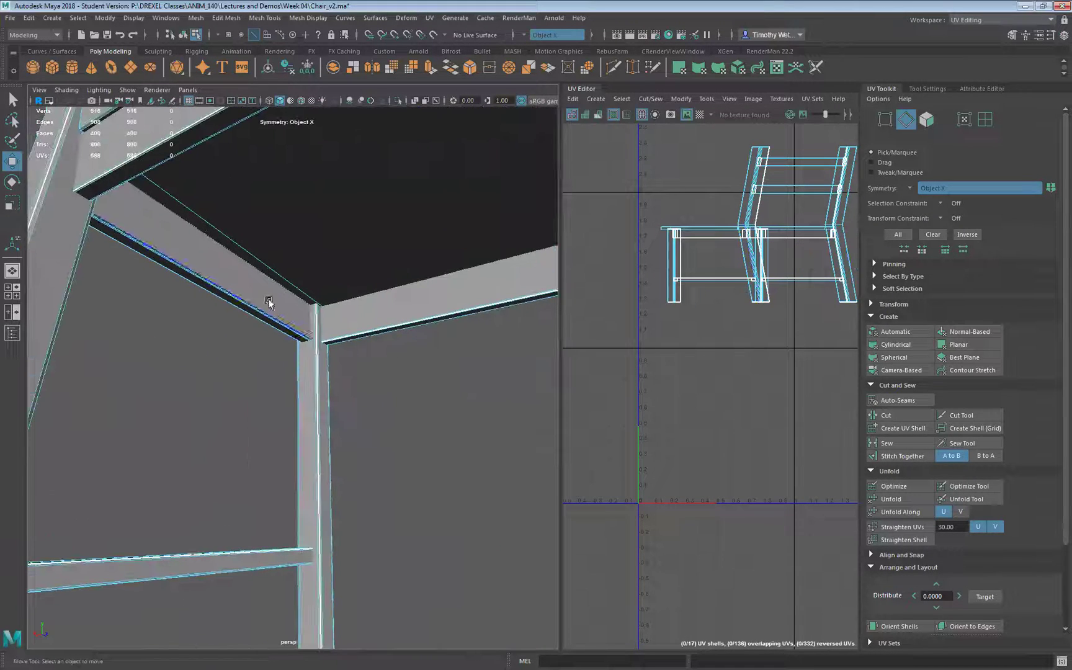
{"action": "left_click", "coordinate": [221, 288]}
{"action": "key", "text": "shift+x"}
{"action": "scroll", "coordinate": [358, 409], "scroll_direction": "down", "scroll_amount": 5}
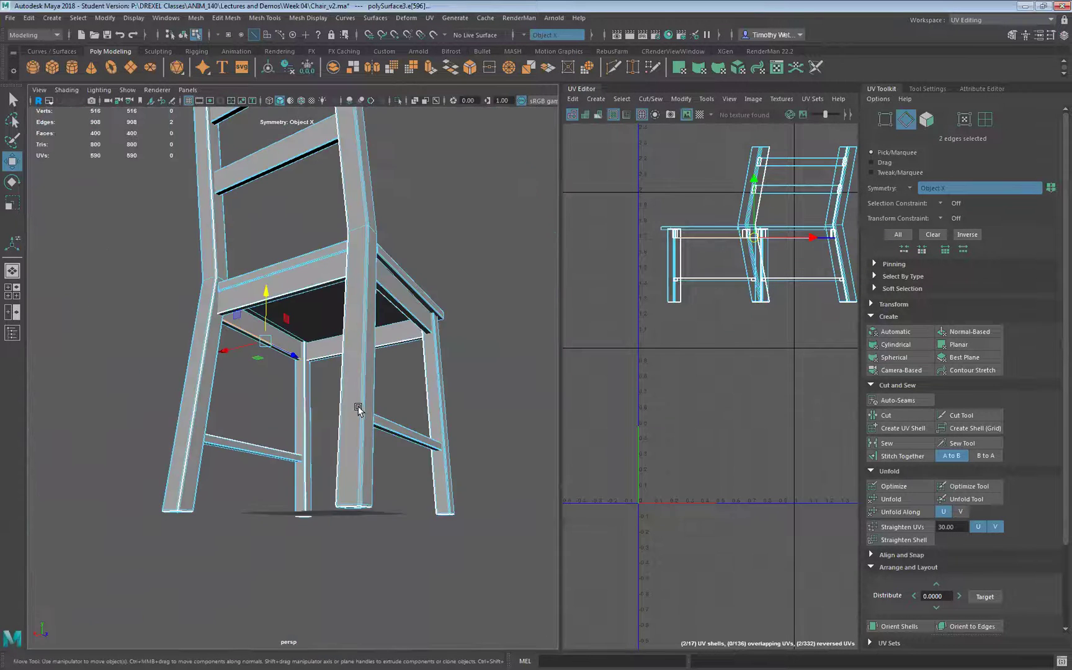
- Cut UV seams along the upper edges of the lower and upper backrest slats
{"action": "left_click_drag", "start_coordinate": [358, 409], "coordinate": [383, 408], "text": "alt"}
{"action": "middle_click_drag", "start_coordinate": [337, 318], "coordinate": [364, 423], "text": "alt"}
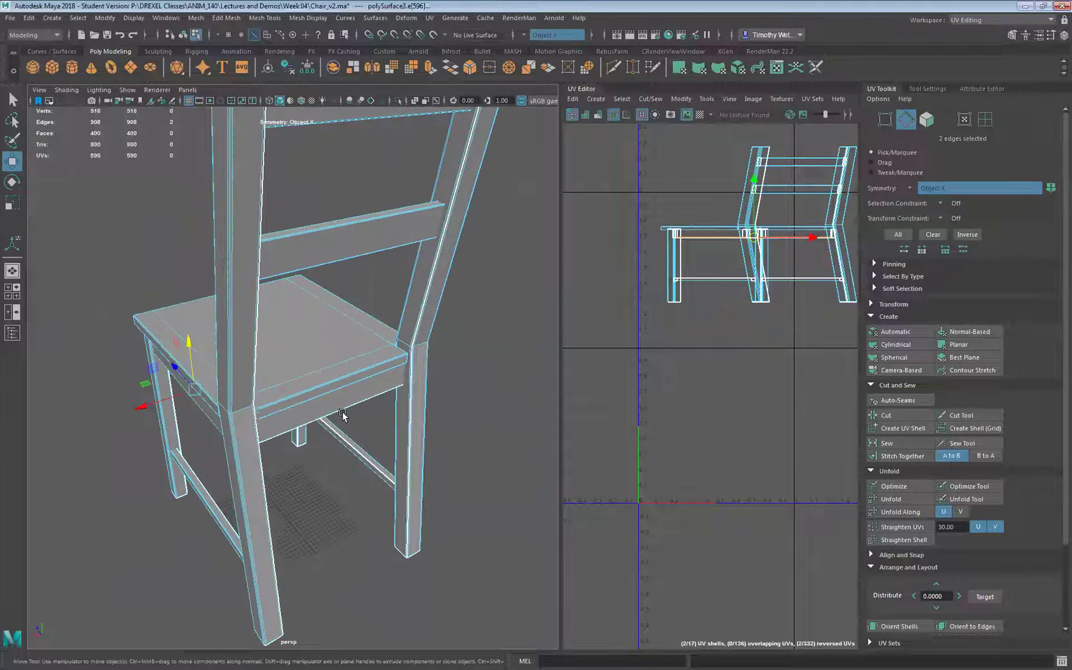
{"action": "middle_click_drag", "start_coordinate": [230, 432], "coordinate": [263, 437], "text": "alt"}
{"action": "left_click_drag", "start_coordinate": [263, 437], "coordinate": [358, 304], "text": "alt"}
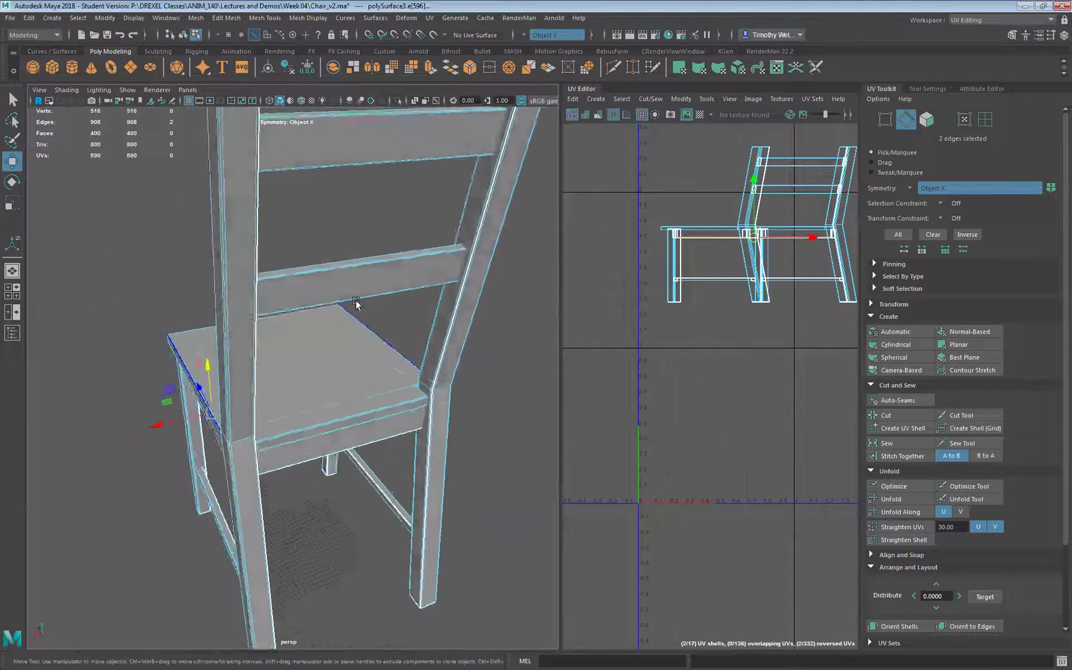
{"action": "scroll", "coordinate": [360, 303], "scroll_direction": "up", "scroll_amount": 4}
{"action": "middle_click_drag", "start_coordinate": [366, 299], "coordinate": [311, 382], "text": "alt"}
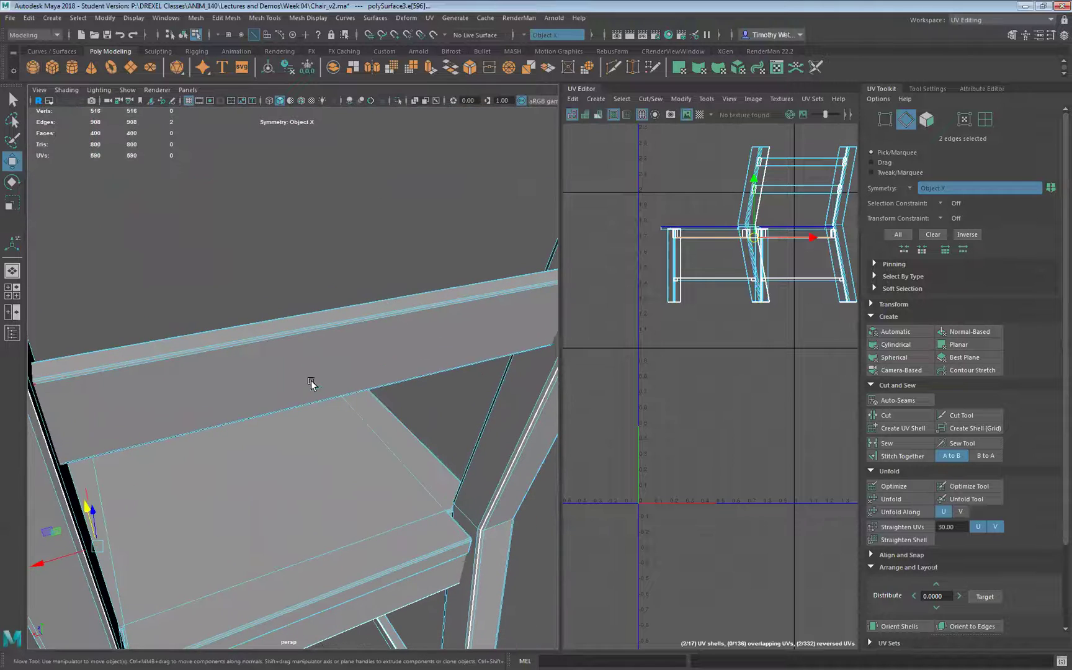
{"action": "left_click", "coordinate": [290, 335]}
{"action": "key", "text": "f"}
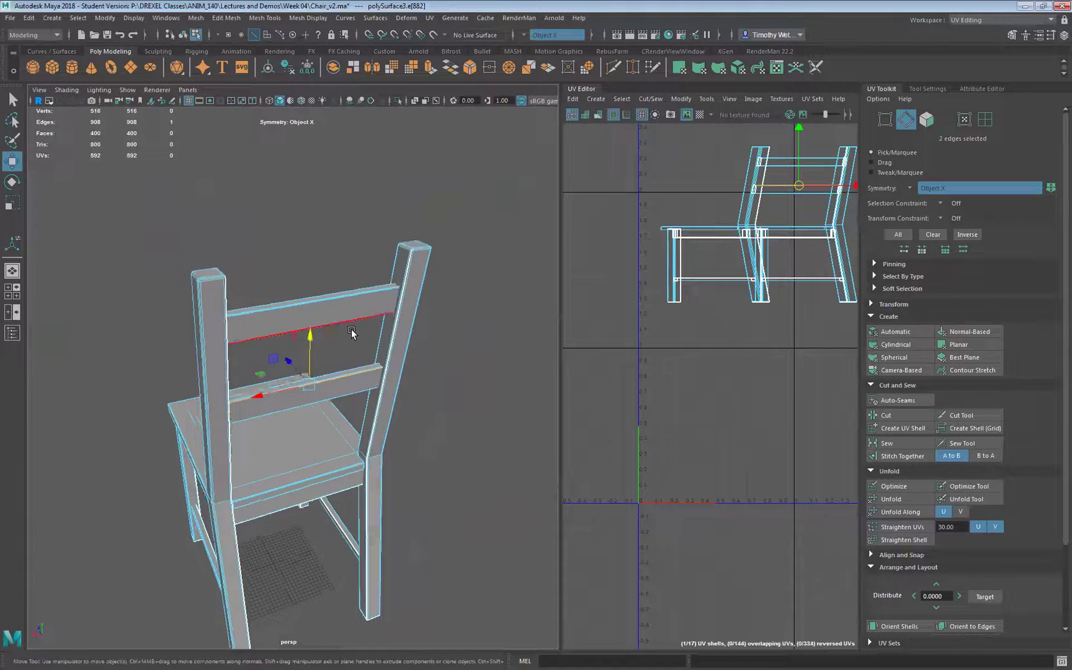
{"action": "middle_click_drag", "start_coordinate": [347, 327], "coordinate": [342, 375], "text": "alt"}
{"action": "left_click", "coordinate": [334, 410]}
{"action": "key", "text": "g"}
- Cut a UV seam along the inner edge of the top end faces on both back posts
{"action": "right_click_drag", "start_coordinate": [417, 457], "coordinate": [323, 456], "text": "alt"}
{"action": "left_click_drag", "start_coordinate": [323, 455], "coordinate": [358, 446], "text": "alt"}
{"action": "scroll", "coordinate": [359, 447], "scroll_direction": "up", "scroll_amount": 8}
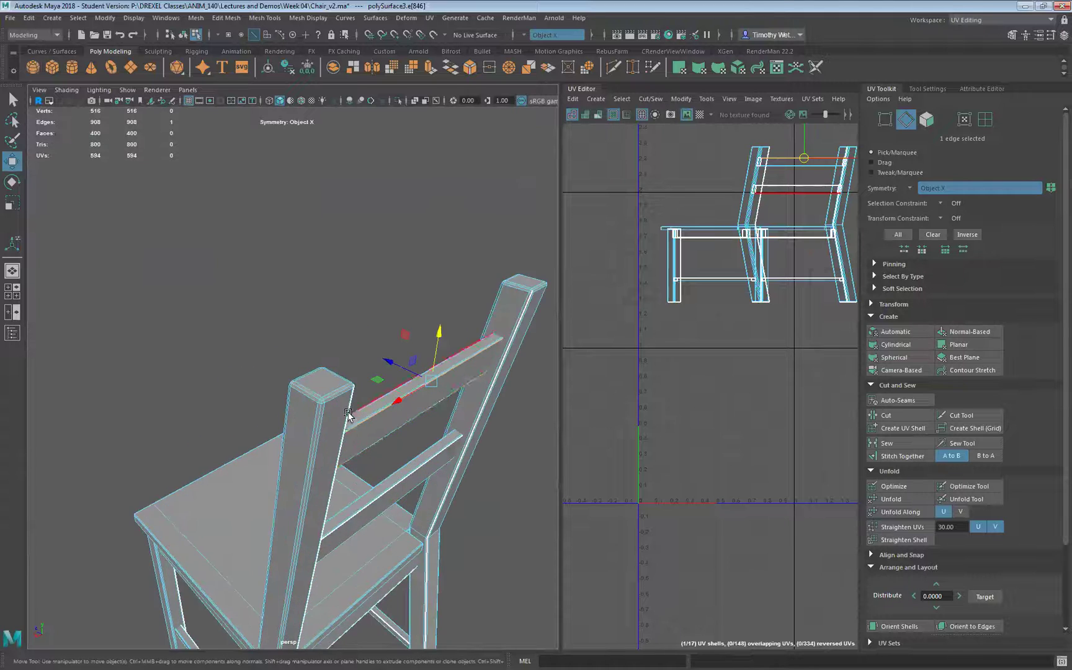
{"action": "left_click", "coordinate": [321, 416]}
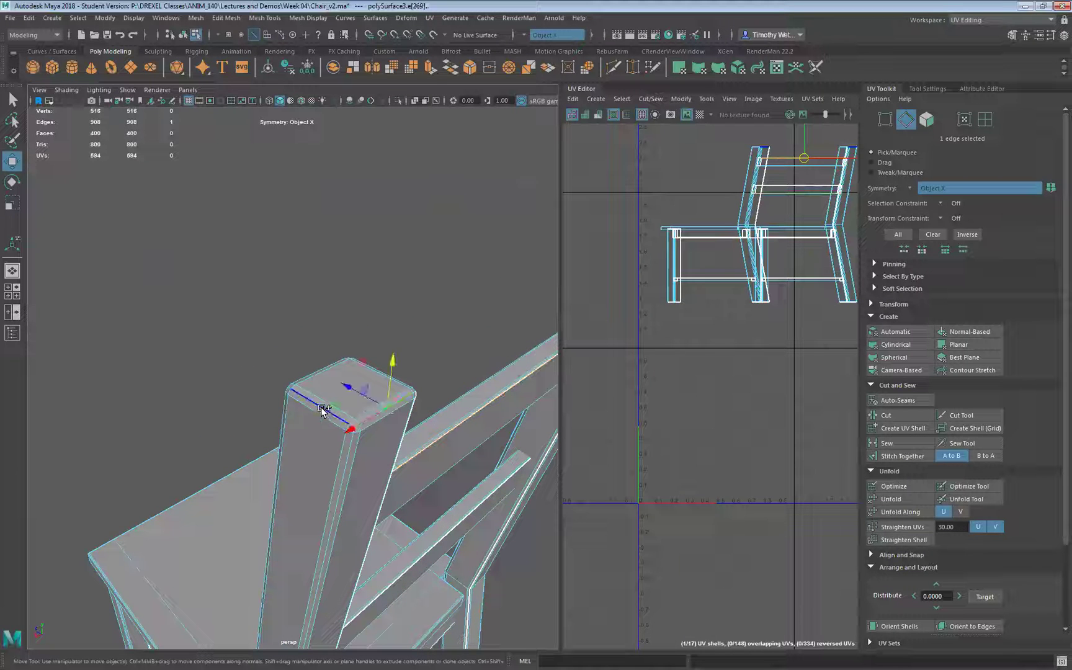
{"action": "double_click", "coordinate": [321, 410], "text": "shift"}
{"action": "left_click_drag", "start_coordinate": [430, 388], "coordinate": [376, 437], "text": "alt"}
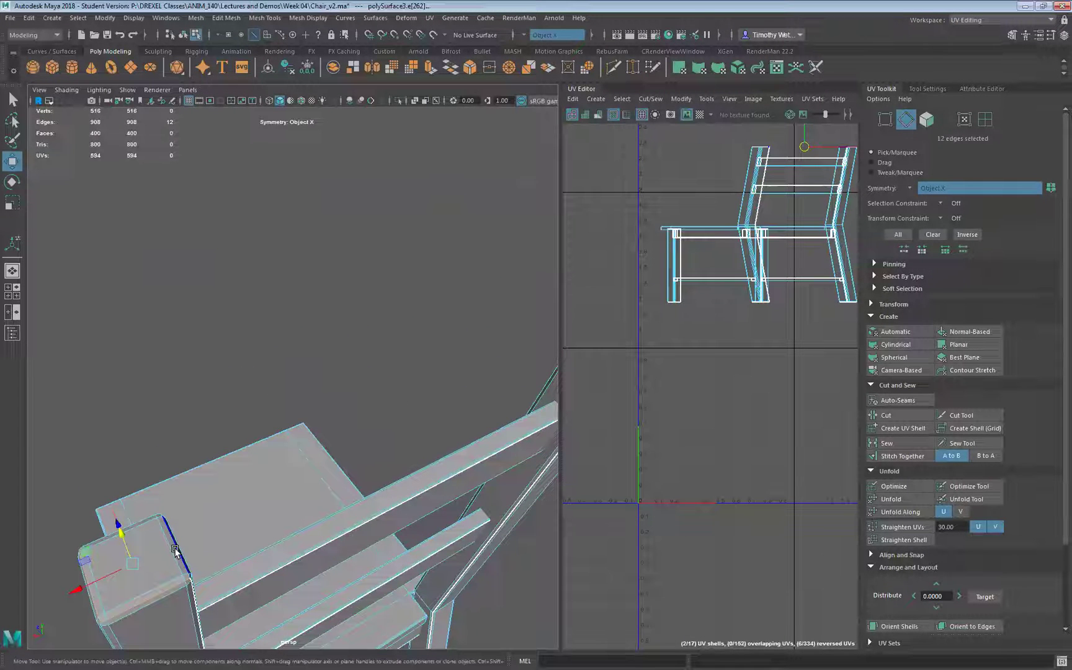
{"action": "double_click", "coordinate": [166, 511]}
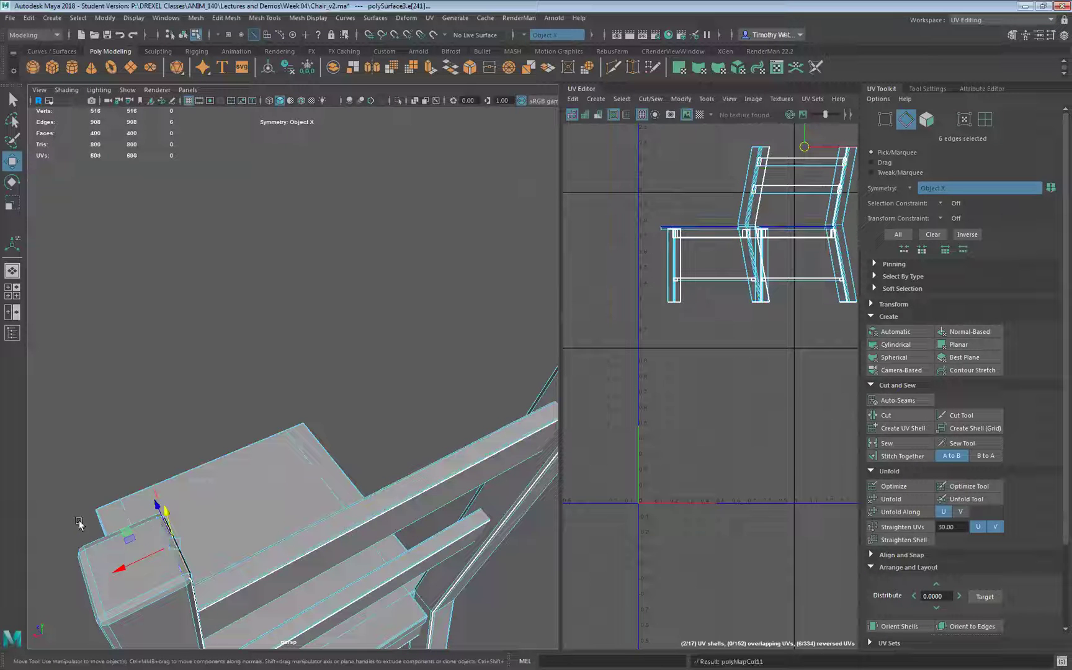
- Cut UV seams along the front and outer edges of the back posts' top end faces
{"action": "left_click_drag", "start_coordinate": [157, 524], "coordinate": [393, 361], "text": "alt"}
{"action": "left_click_drag", "start_coordinate": [366, 323], "coordinate": [343, 392], "text": "alt"}
{"action": "right_click_drag", "start_coordinate": [343, 392], "coordinate": [383, 358], "text": "alt"}
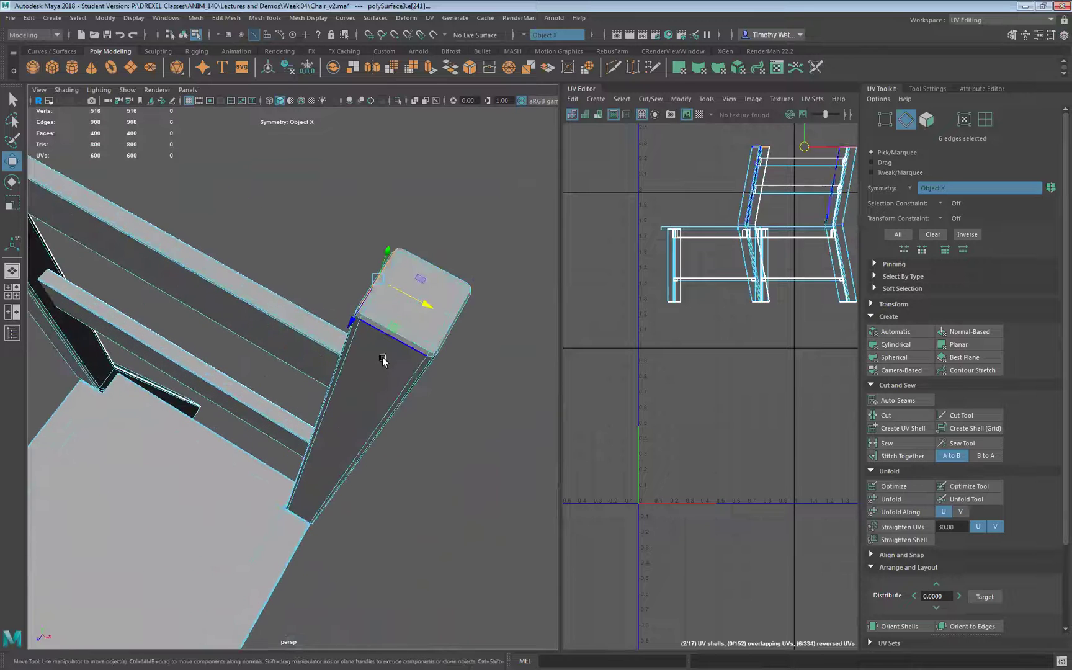
{"action": "left_click", "coordinate": [415, 344]}
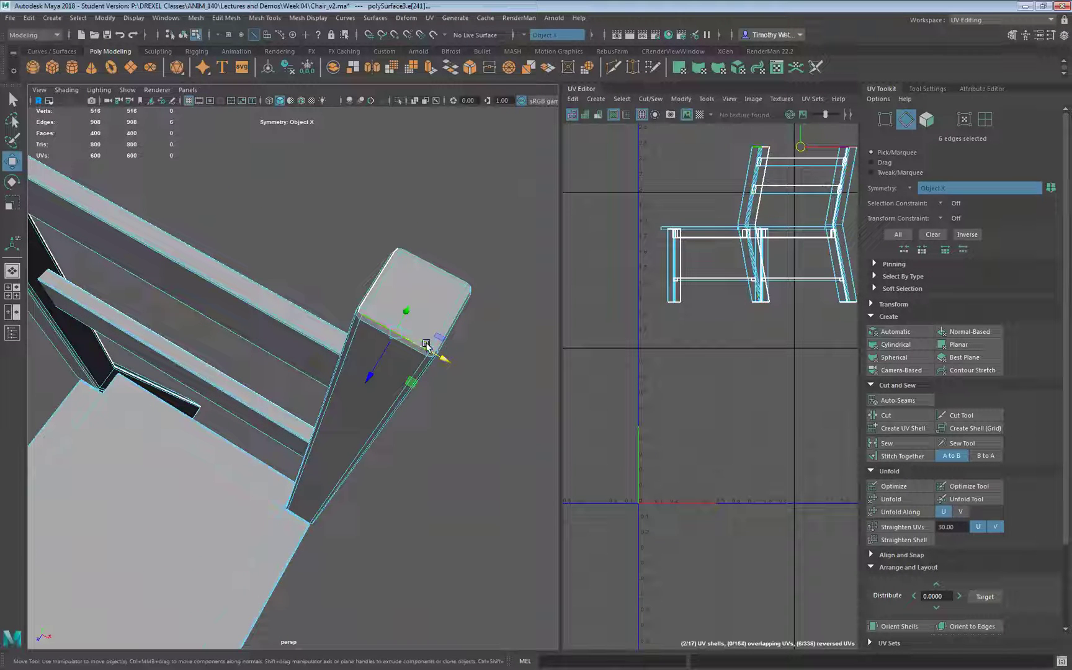
{"action": "left_click", "coordinate": [453, 318]}
{"action": "left_click_drag", "start_coordinate": [445, 388], "coordinate": [303, 332], "text": "alt"}
{"action": "key", "text": "shift+x"}
{"action": "left_click", "coordinate": [484, 377]}
{"action": "left_click_drag", "start_coordinate": [488, 431], "coordinate": [461, 340], "text": "alt"}
{"action": "left_click_drag", "start_coordinate": [312, 460], "coordinate": [386, 294], "text": "alt"}
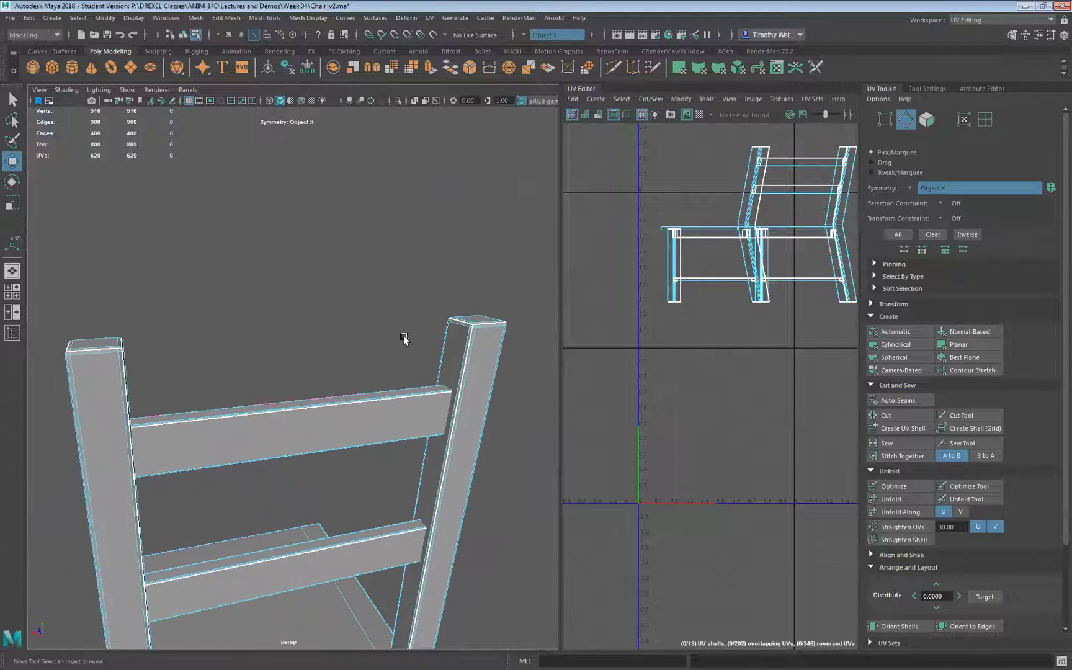
- Cut a UV seam along the seat's lower rear edge between the back posts
{"action": "scroll", "coordinate": [397, 530], "scroll_direction": "down", "scroll_amount": 5}
{"action": "middle_click_drag", "start_coordinate": [399, 527], "coordinate": [449, 436], "text": "alt"}
{"action": "left_click_drag", "start_coordinate": [450, 437], "coordinate": [141, 505], "text": "alt"}
{"action": "left_click_drag", "start_coordinate": [356, 558], "coordinate": [281, 531], "text": "alt"}
{"action": "scroll", "coordinate": [290, 534], "scroll_direction": "up", "scroll_amount": 5}
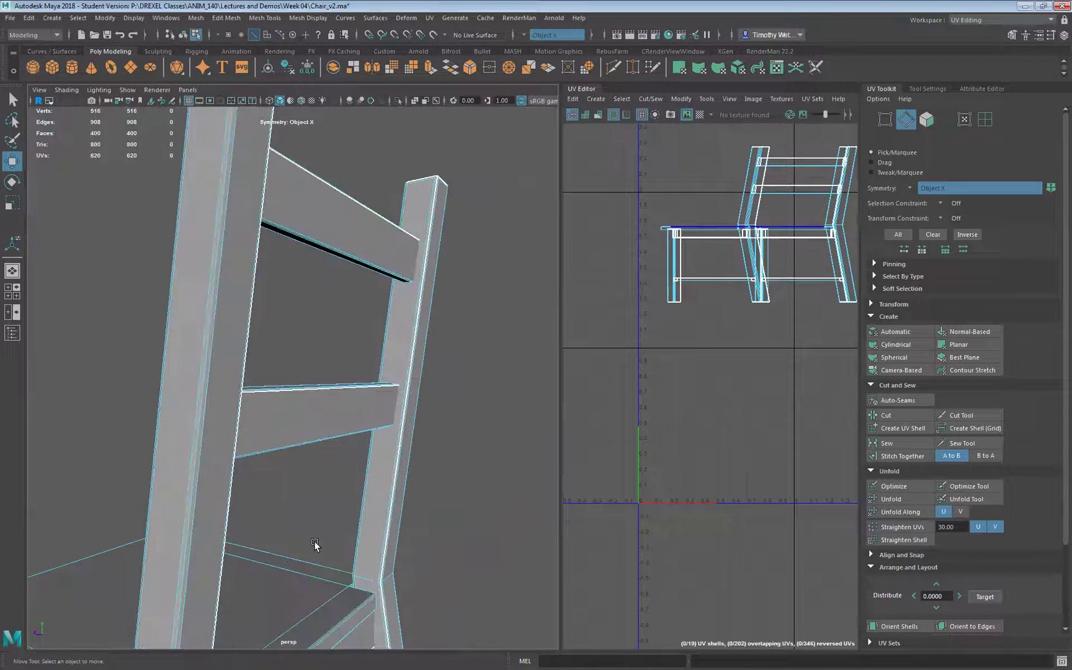
{"action": "middle_click_drag", "start_coordinate": [315, 543], "coordinate": [393, 355], "text": "alt"}
{"action": "left_click_drag", "start_coordinate": [361, 456], "coordinate": [229, 360], "text": "alt"}
{"action": "scroll", "coordinate": [342, 502], "scroll_direction": "up", "scroll_amount": 5}
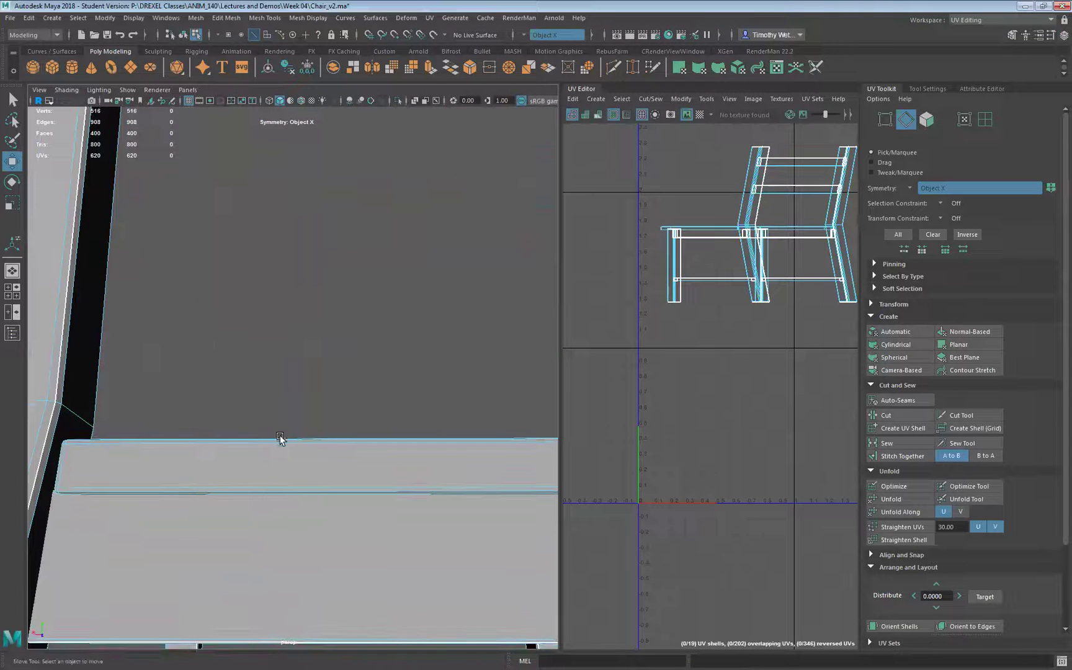
{"action": "left_click", "coordinate": [250, 492]}
{"action": "left_click_drag", "start_coordinate": [234, 491], "coordinate": [197, 486], "text": "alt"}
{"action": "key", "text": "g"}
- Switch to wireframe display and cut UV seams along the seat's lower notch edges and vertical corner edges around the back posts
{"action": "left_click_drag", "start_coordinate": [150, 406], "coordinate": [194, 433], "text": "alt"}
{"action": "middle_click_drag", "start_coordinate": [193, 414], "coordinate": [300, 447], "text": "alt"}
{"action": "left_click_drag", "start_coordinate": [300, 448], "coordinate": [207, 425], "text": "alt"}
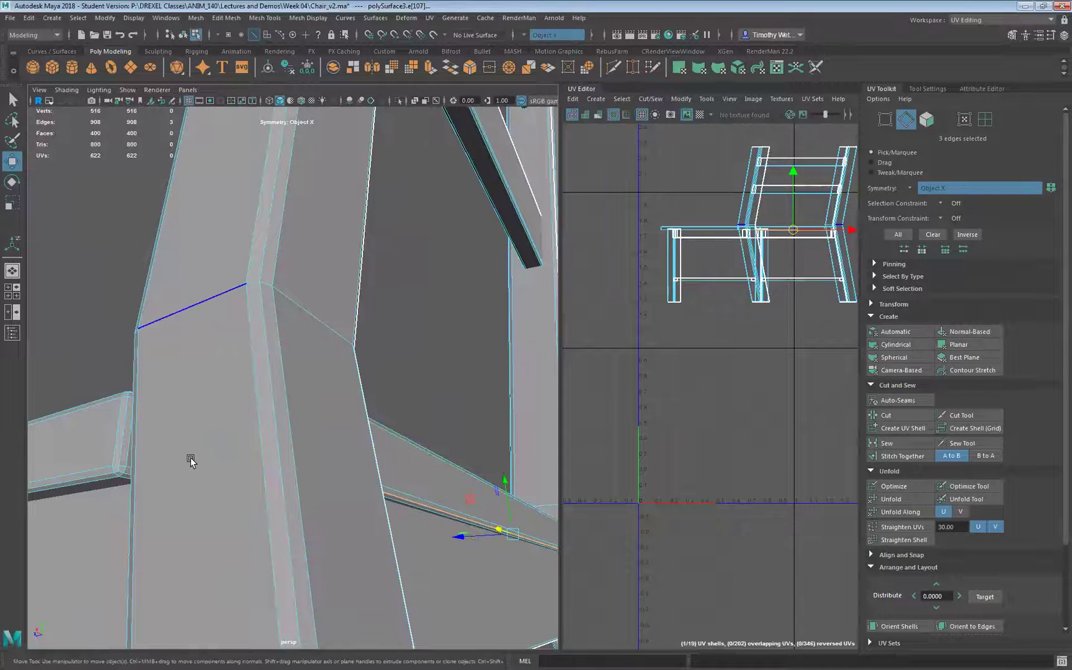
{"action": "key", "text": "4"}
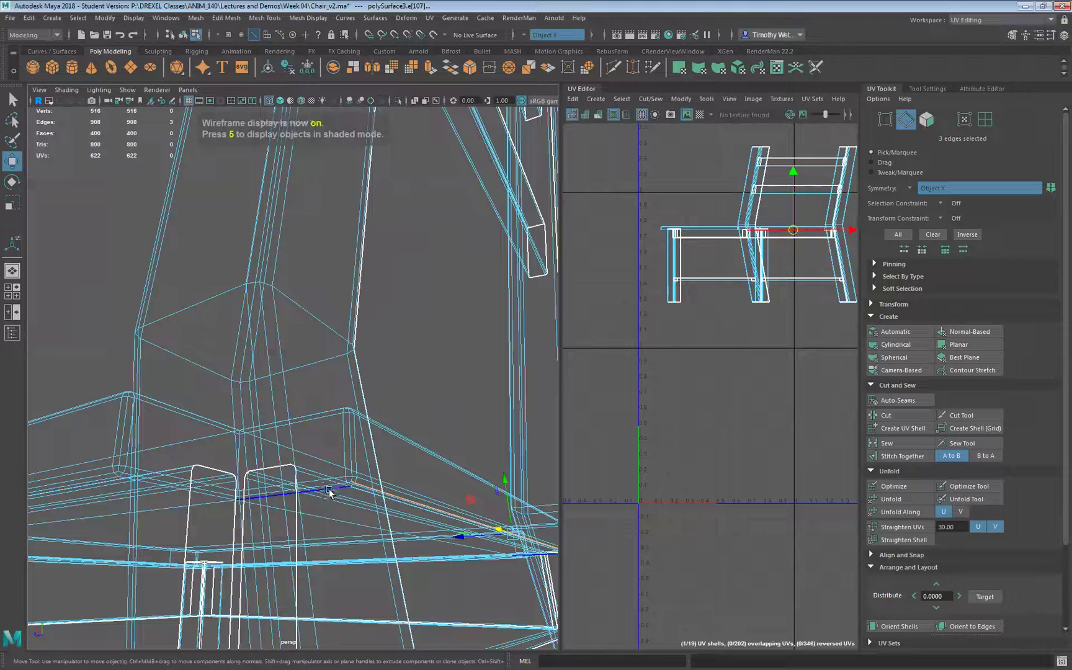
{"action": "double_click", "coordinate": [333, 485]}
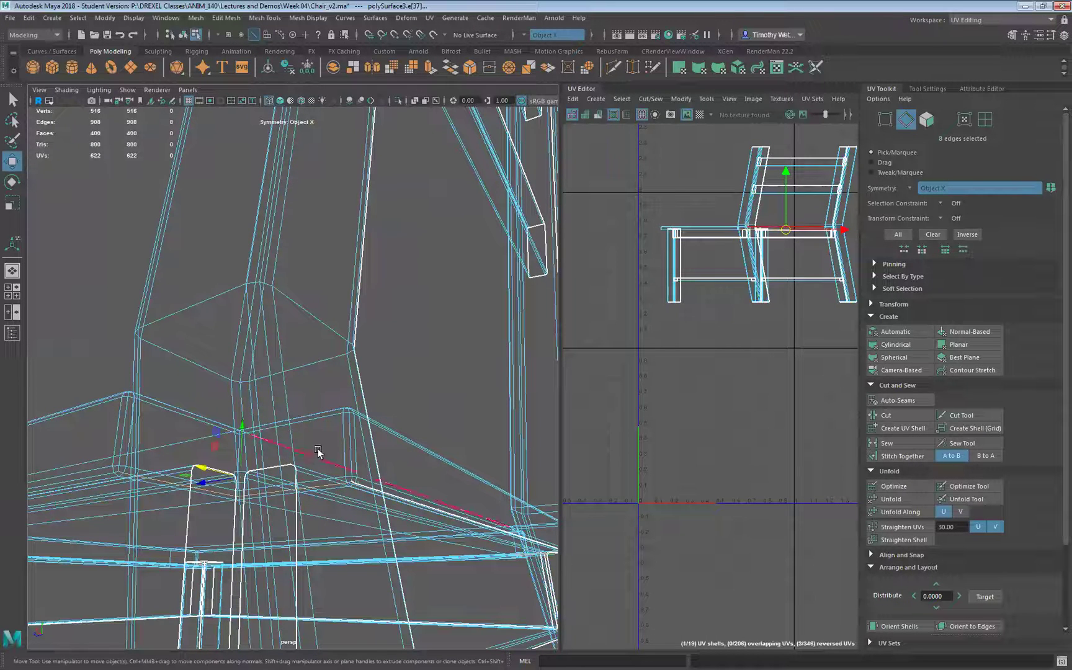
{"action": "double_click", "coordinate": [352, 452], "text": "shift"}
{"action": "double_click", "coordinate": [120, 444], "text": "shift"}
{"action": "key", "text": "g"}
{"action": "scroll", "coordinate": [279, 485], "scroll_direction": "down", "scroll_amount": 3}
{"action": "left_click_drag", "start_coordinate": [278, 486], "coordinate": [408, 511], "text": "alt"}
{"action": "scroll", "coordinate": [407, 510], "scroll_direction": "down", "scroll_amount": 3}
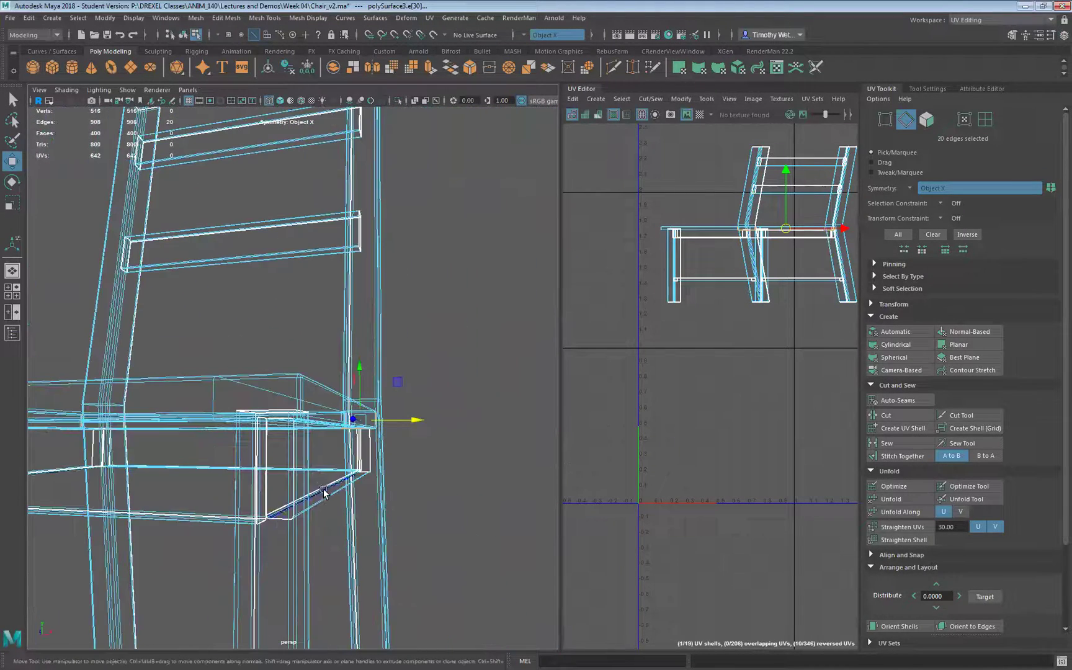
- Cut UV seams along the seat's front vertical corner edges and return the viewport to shaded display
{"action": "double_click", "coordinate": [302, 401]}
{"action": "left_click_drag", "start_coordinate": [328, 458], "coordinate": [173, 511], "text": "alt"}
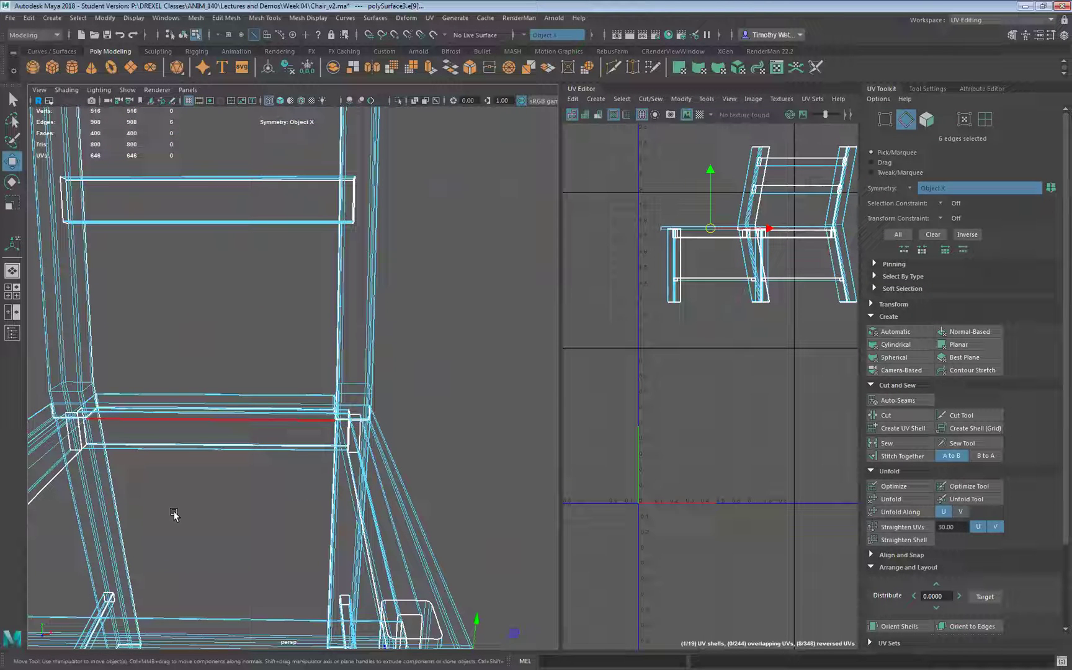
{"action": "key", "text": "5"}
{"action": "scroll", "coordinate": [186, 513], "scroll_direction": "down", "scroll_amount": 4}
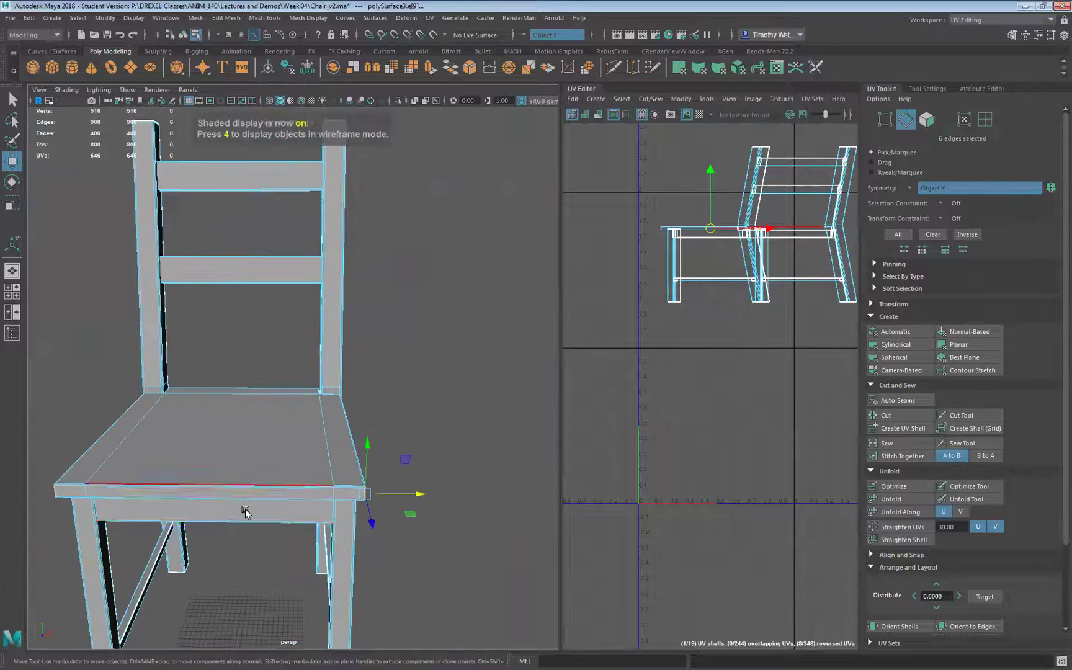
- Cut UV seams along the lower edges of both sides of the seat
{"action": "left_click_drag", "start_coordinate": [244, 510], "coordinate": [193, 497], "text": "alt"}
{"action": "scroll", "coordinate": [259, 511], "scroll_direction": "up", "scroll_amount": 3}
{"action": "left_click_drag", "start_coordinate": [332, 519], "coordinate": [401, 409], "text": "alt"}
{"action": "scroll", "coordinate": [403, 392], "scroll_direction": "up", "scroll_amount": 3}
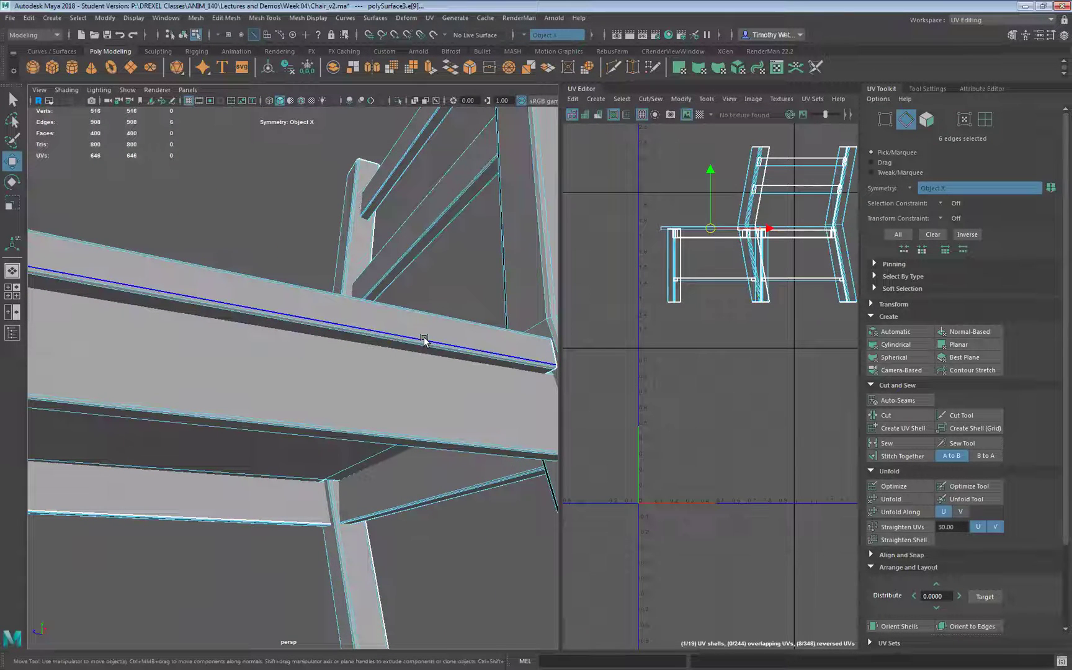
{"action": "left_click", "coordinate": [423, 343]}
{"action": "double_click", "coordinate": [423, 343]}
{"action": "scroll", "coordinate": [388, 462], "scroll_direction": "down", "scroll_amount": 4}
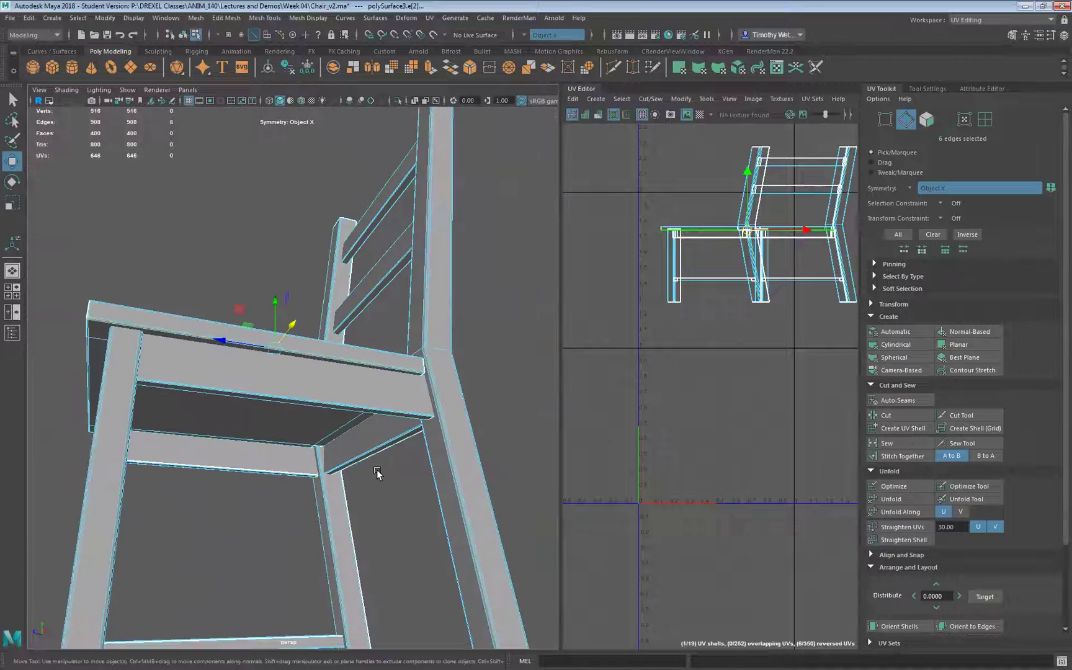
{"action": "left_click_drag", "start_coordinate": [257, 430], "coordinate": [454, 327], "text": "alt"}
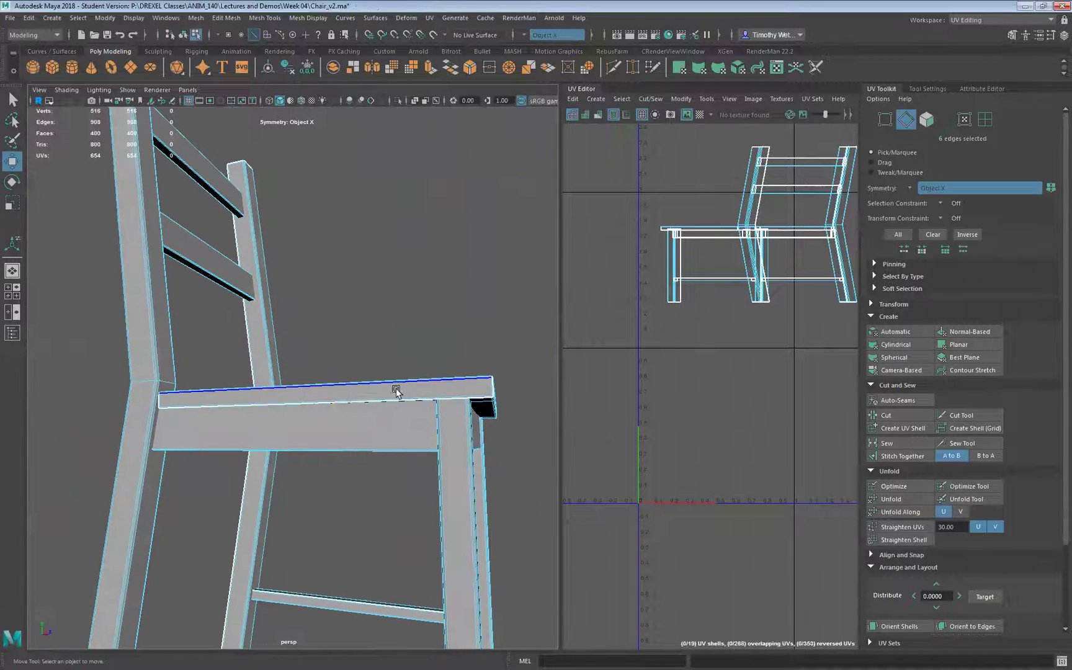
{"action": "left_click_drag", "start_coordinate": [361, 388], "coordinate": [333, 319], "text": "alt"}
{"action": "left_click", "coordinate": [333, 319]}
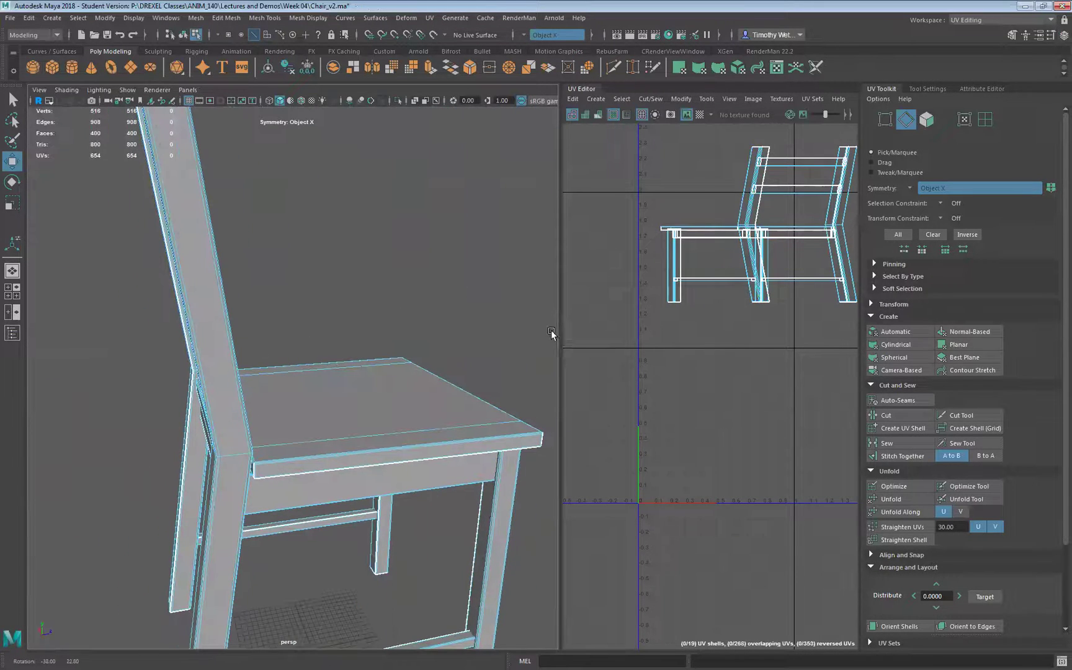
- Select the seat's UV shell and unfold it with the Unfold options reset to their defaults
{"action": "left_click_drag", "start_coordinate": [305, 441], "coordinate": [254, 426], "text": "alt"}
{"action": "scroll", "coordinate": [324, 385], "scroll_direction": "down", "scroll_amount": 5}
{"action": "left_click_drag", "start_coordinate": [325, 385], "coordinate": [300, 395], "text": "alt"}
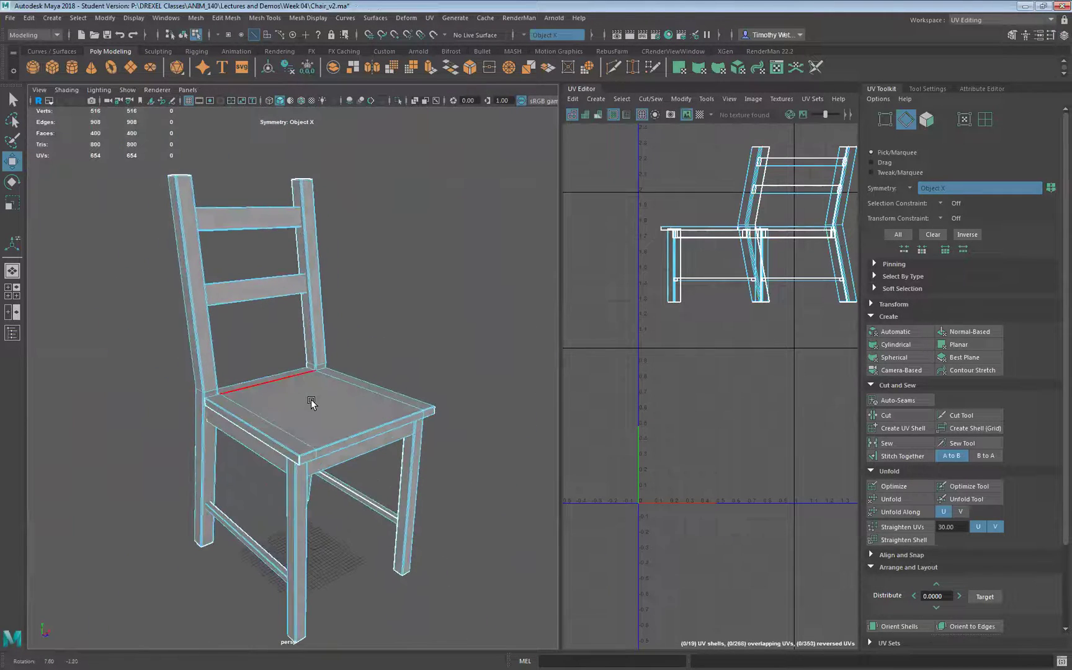
{"action": "double_click", "coordinate": [338, 416]}
{"action": "left_click", "coordinate": [363, 386]}
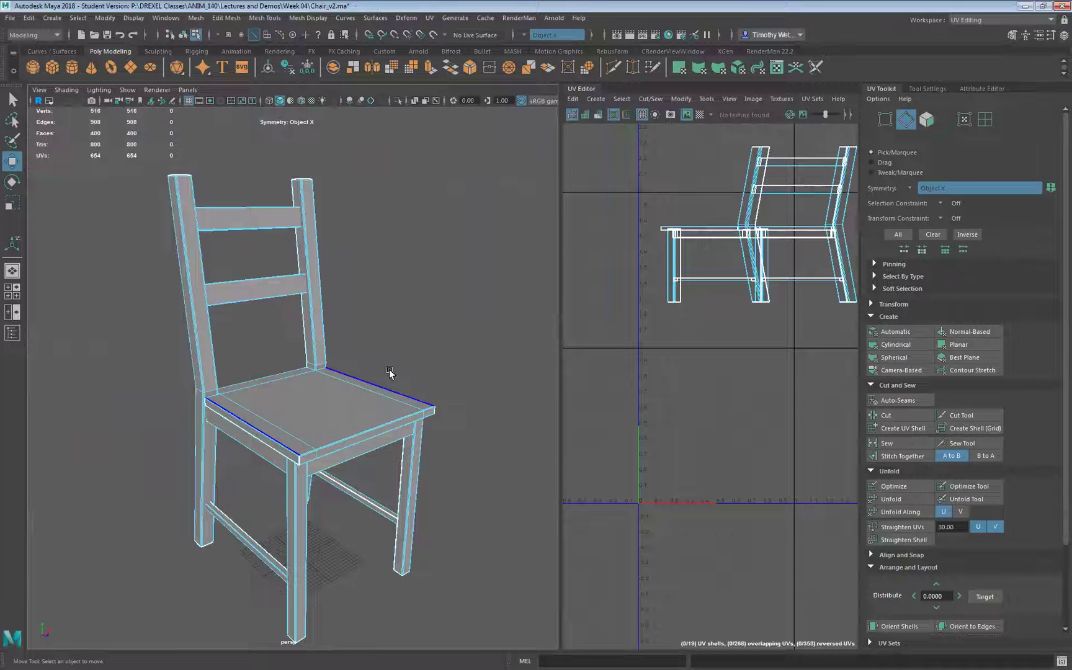
{"action": "left_click", "coordinate": [325, 389]}
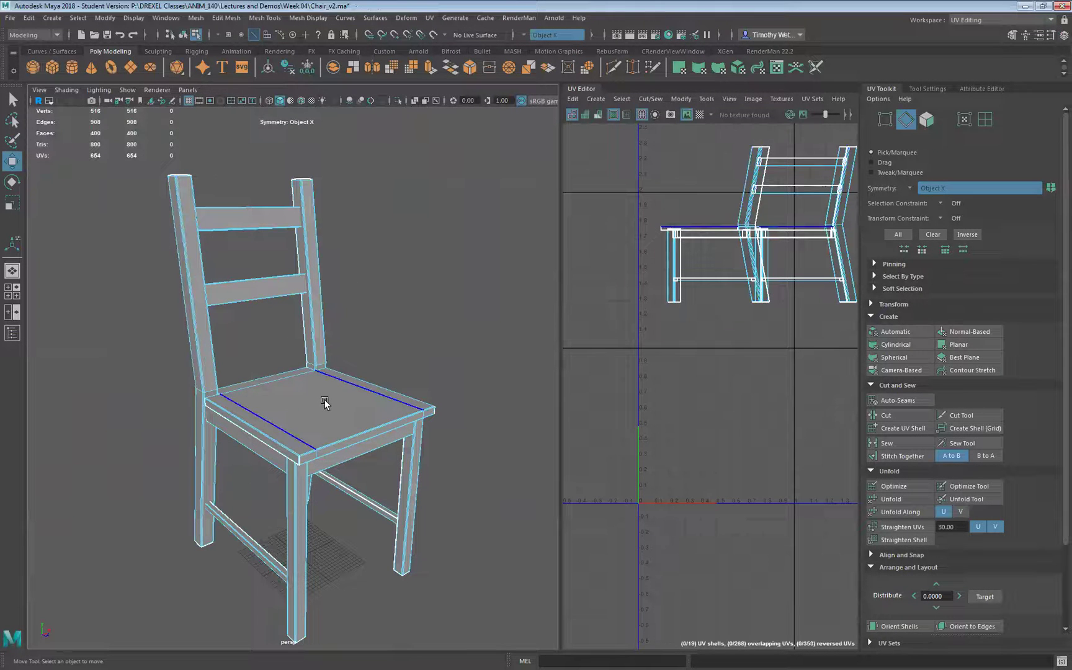
{"action": "right_click_drag", "start_coordinate": [325, 351], "coordinate": [380, 381]}
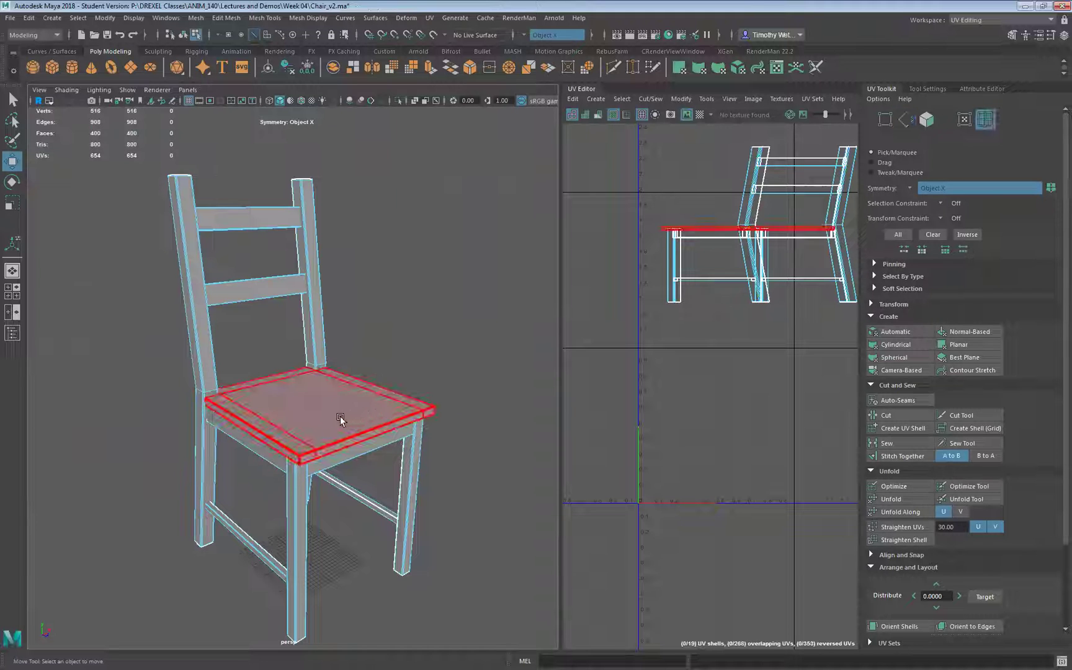
{"action": "left_click", "coordinate": [341, 420]}
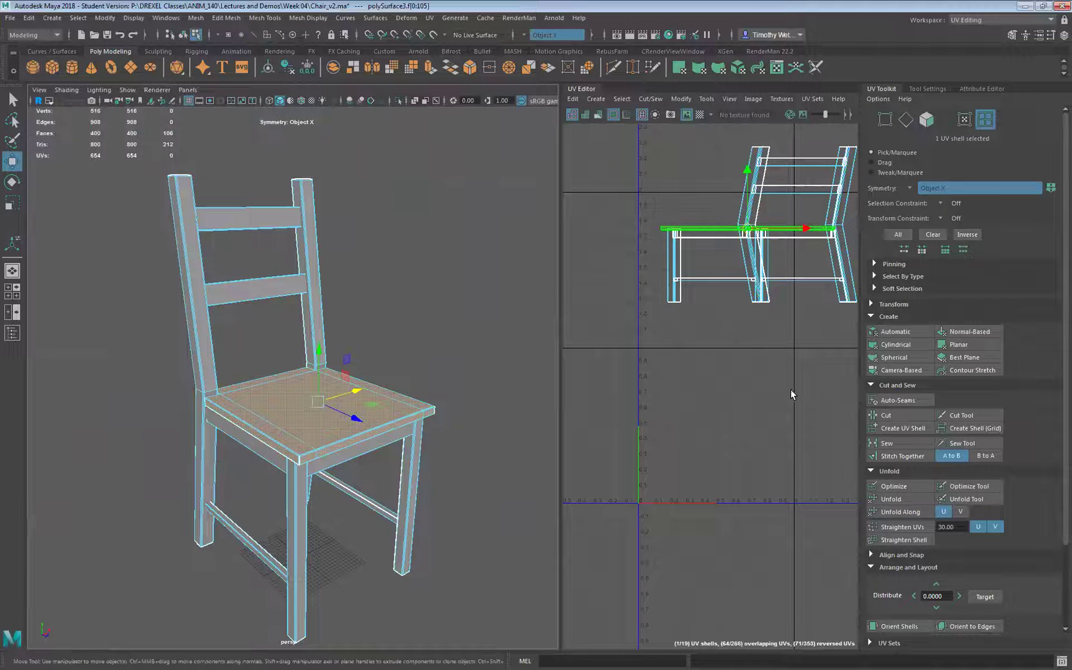
{"action": "left_click", "coordinate": [901, 499], "text": "shift"}
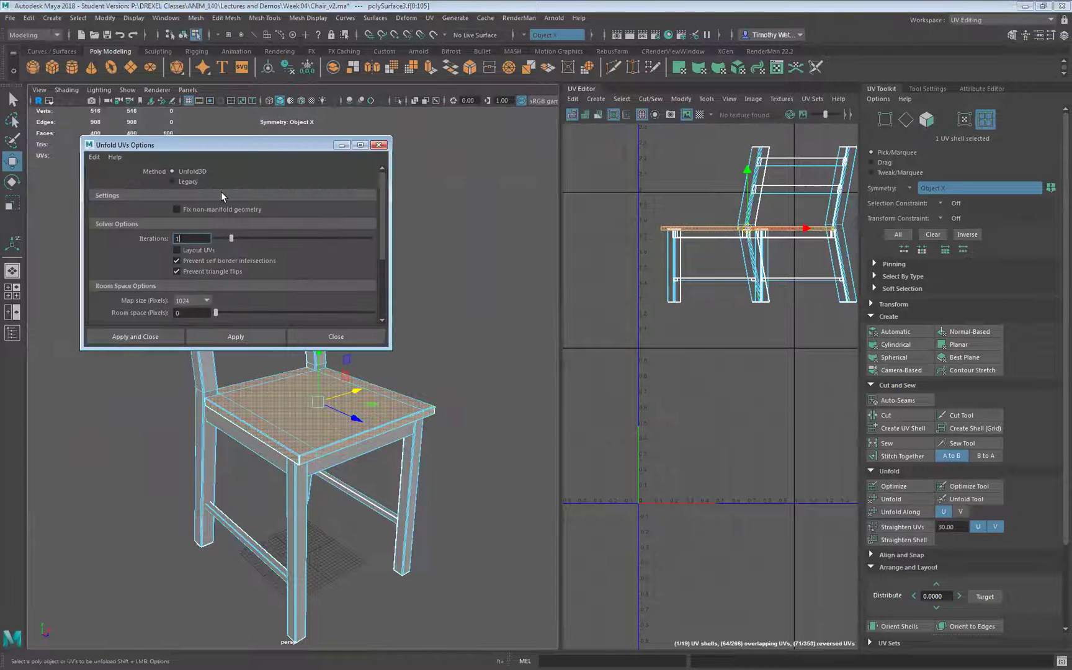
{"action": "left_click", "coordinate": [92, 158]}
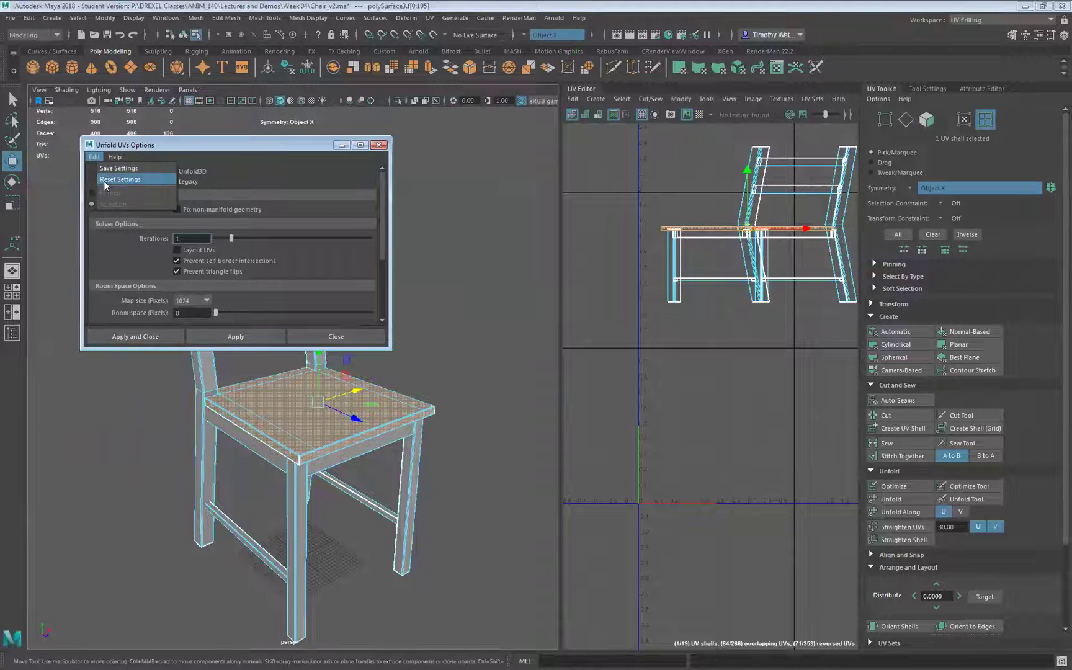
{"action": "left_click", "coordinate": [104, 183]}
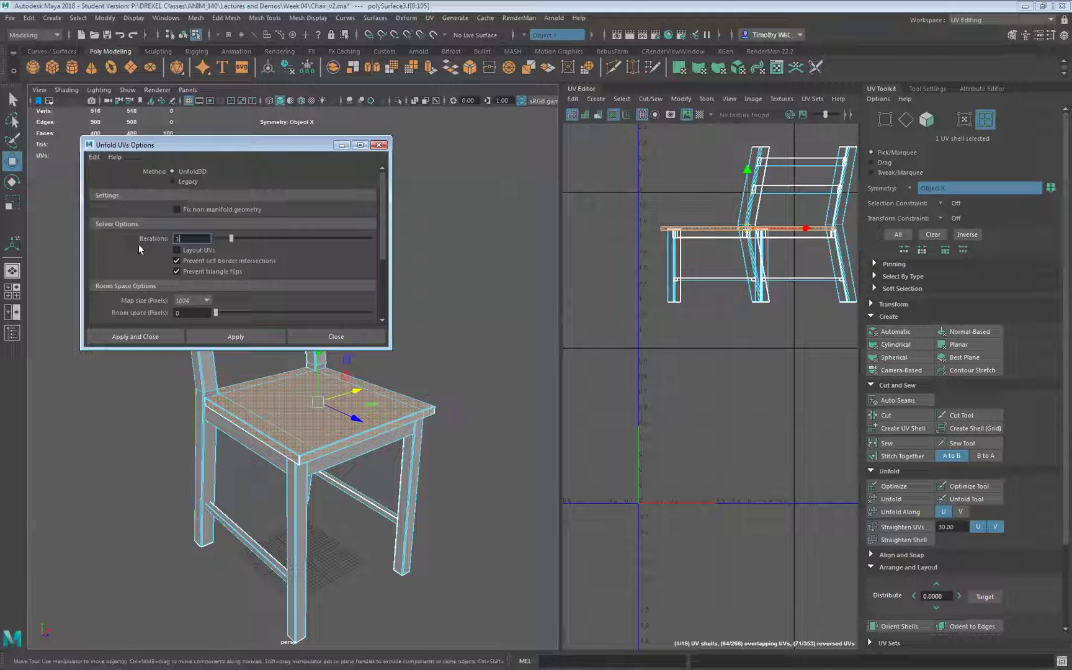
{"action": "left_click", "coordinate": [136, 337]}
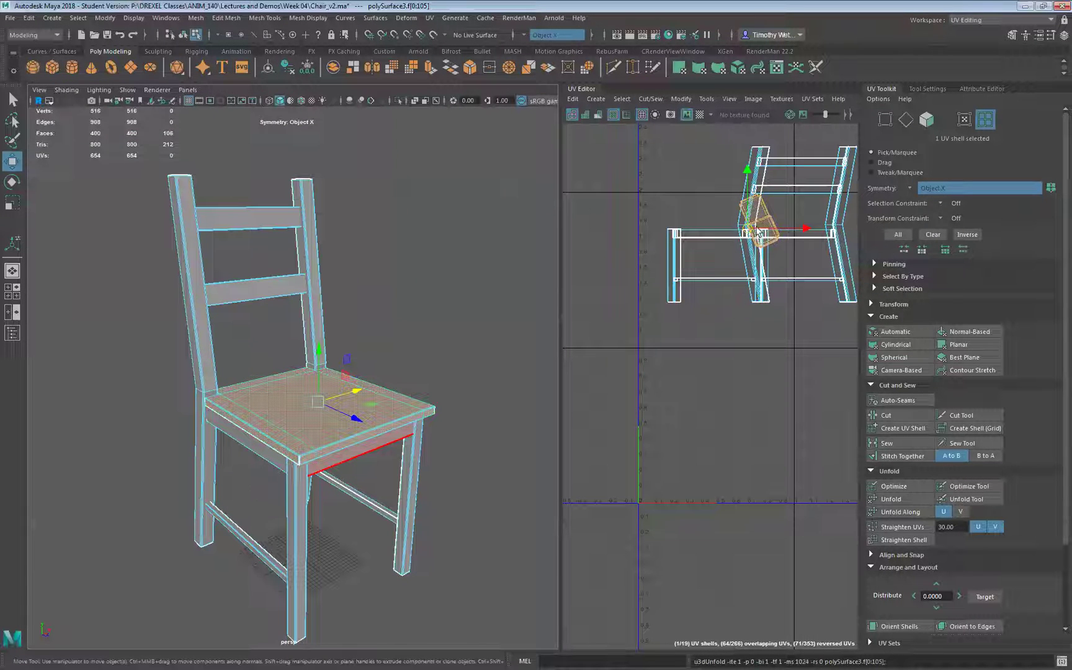
- Move the seat's unfolded UV shell clear of the other shells, to the negative-U side of the vertical axis
{"action": "left_click_drag", "start_coordinate": [754, 228], "coordinate": [613, 337]}
{"action": "left_click", "coordinate": [637, 325]}
{"action": "scroll", "coordinate": [612, 207], "scroll_direction": "up", "scroll_amount": 5}
{"action": "middle_click_drag", "start_coordinate": [712, 251], "coordinate": [770, 313], "text": "alt"}
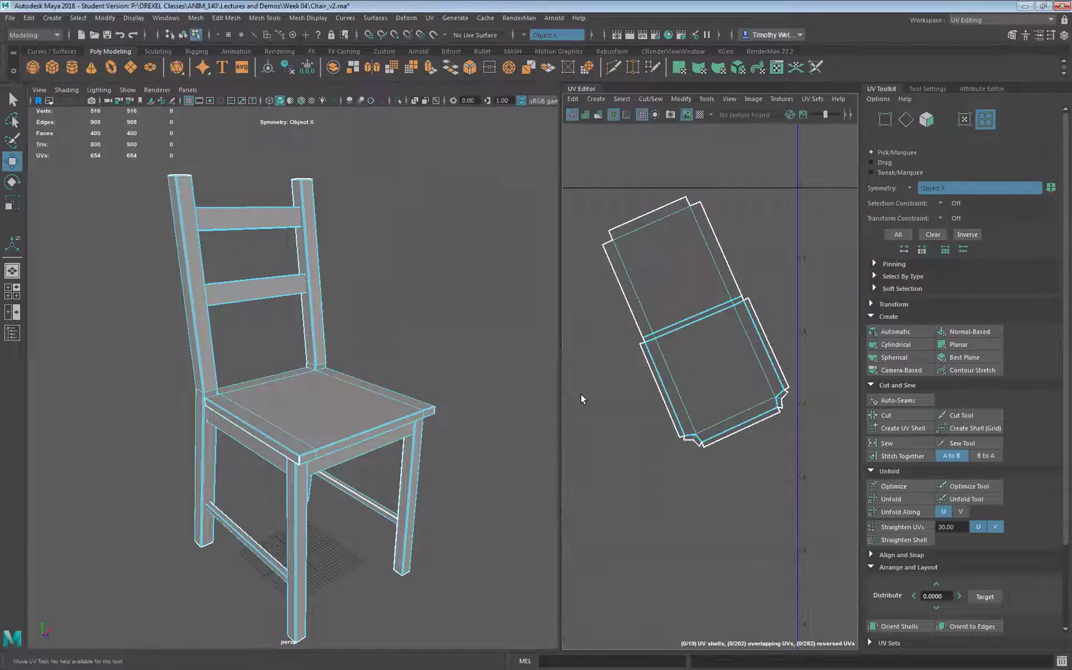
- Select the UV shell of the front rail beneath the seat and unfold it
{"action": "scroll", "coordinate": [720, 389], "scroll_direction": "down", "scroll_amount": 3}
{"action": "middle_click_drag", "start_coordinate": [773, 394], "coordinate": [625, 284], "text": "alt"}
{"action": "right_click_drag", "start_coordinate": [700, 338], "coordinate": [661, 337]}
{"action": "left_click", "coordinate": [331, 457]}
{"action": "left_click_drag", "start_coordinate": [338, 481], "coordinate": [317, 429], "text": "alt"}
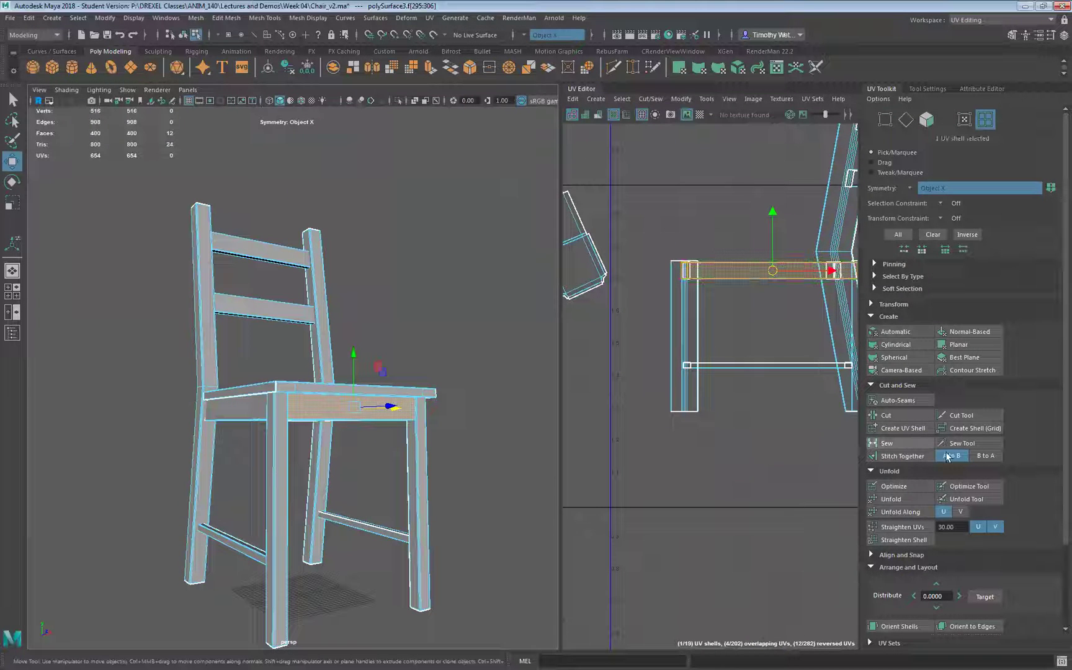
{"action": "left_click", "coordinate": [891, 498]}
- Unfold the UV shells of both side rails and the back rail beneath the seat
{"action": "left_click", "coordinate": [239, 408], "text": "shift"}
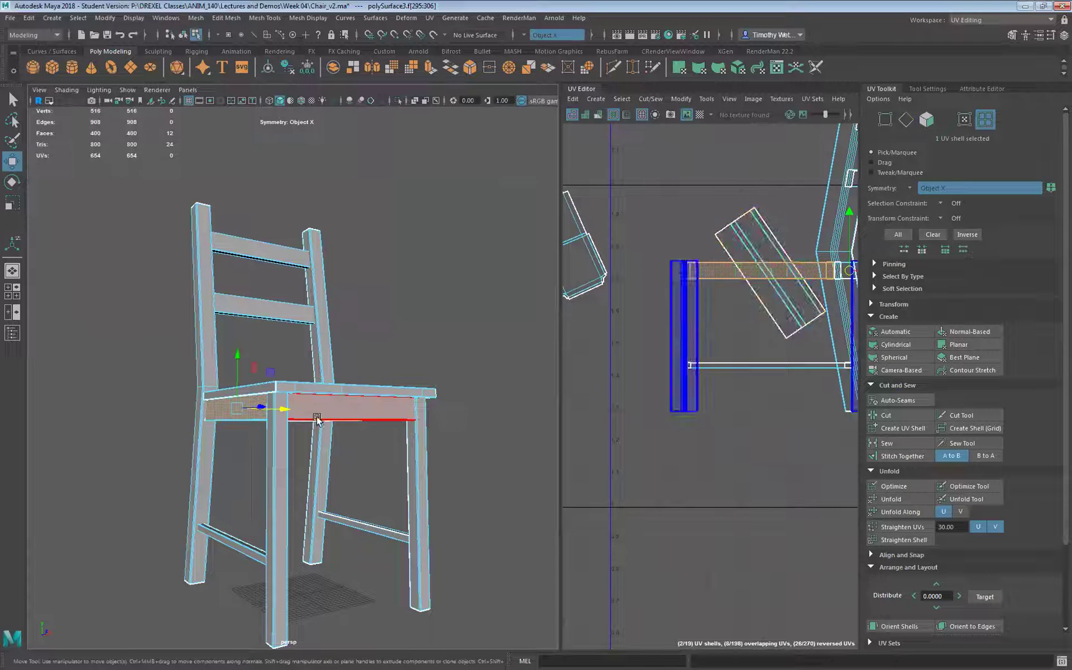
{"action": "key", "text": "g"}
{"action": "left_click_drag", "start_coordinate": [479, 438], "coordinate": [325, 428], "text": "alt"}
{"action": "left_click", "coordinate": [309, 424]}
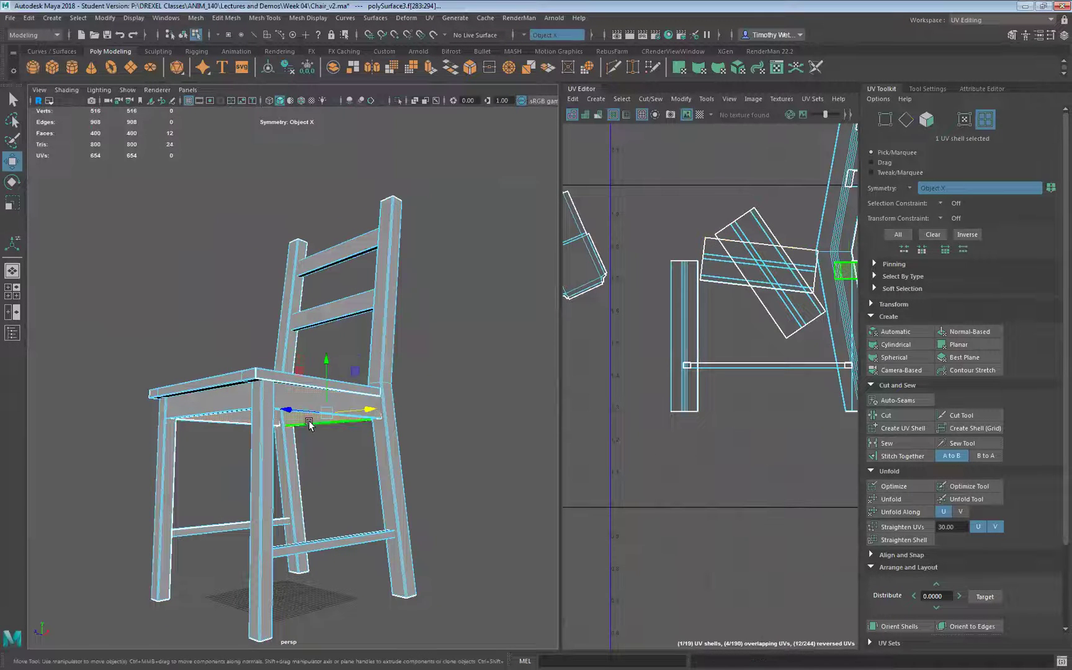
- Turn off selection symmetry so that the mirrored back posts can be selected separately
{"action": "left_click", "coordinate": [389, 490]}
{"action": "left_click_drag", "start_coordinate": [366, 426], "coordinate": [370, 359], "text": "alt"}
{"action": "left_click", "coordinate": [931, 188]}
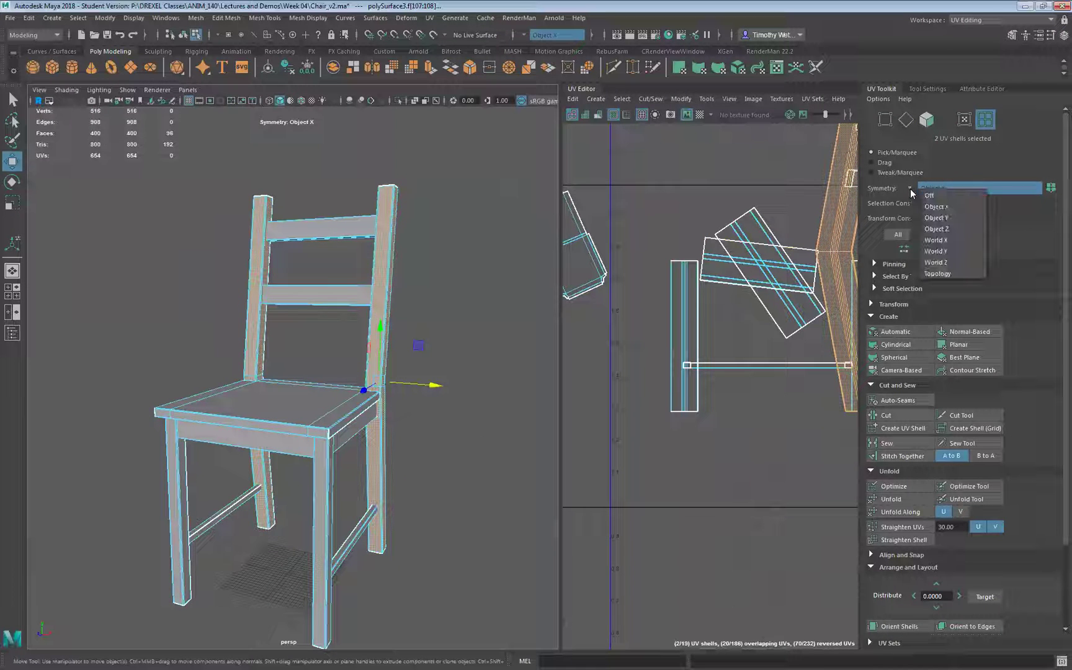
{"action": "left_click", "coordinate": [927, 200]}
- Select the back posts, front legs and lower stretchers one at a time to check their UV shells
{"action": "left_click", "coordinate": [370, 341]}
{"action": "scroll", "coordinate": [808, 335], "scroll_direction": "down", "scroll_amount": 4}
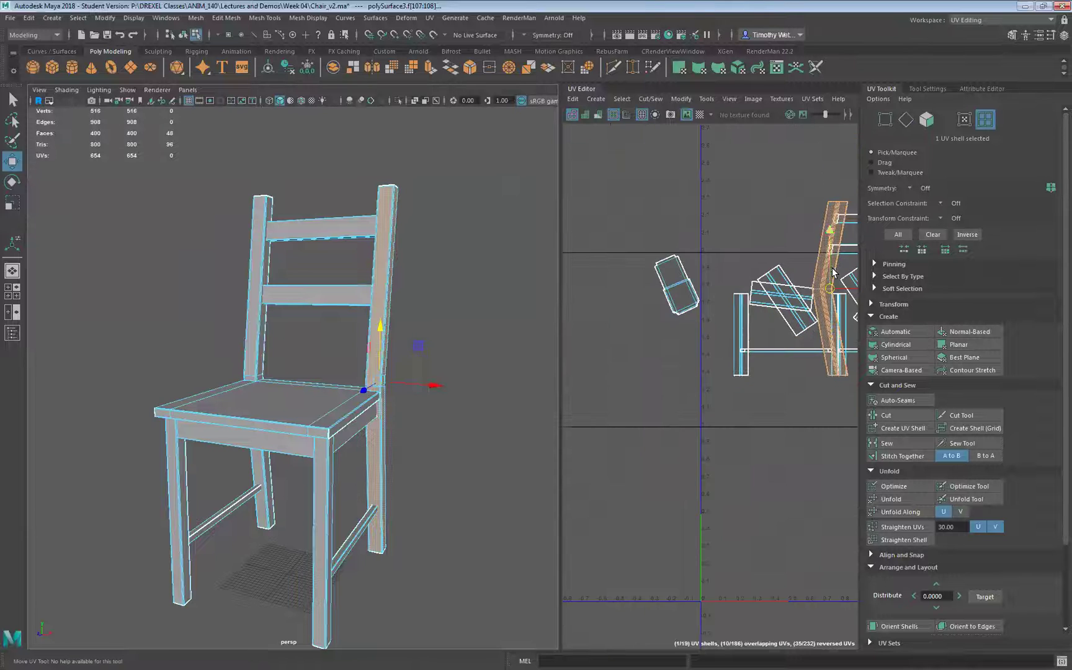
{"action": "left_click", "coordinate": [257, 333]}
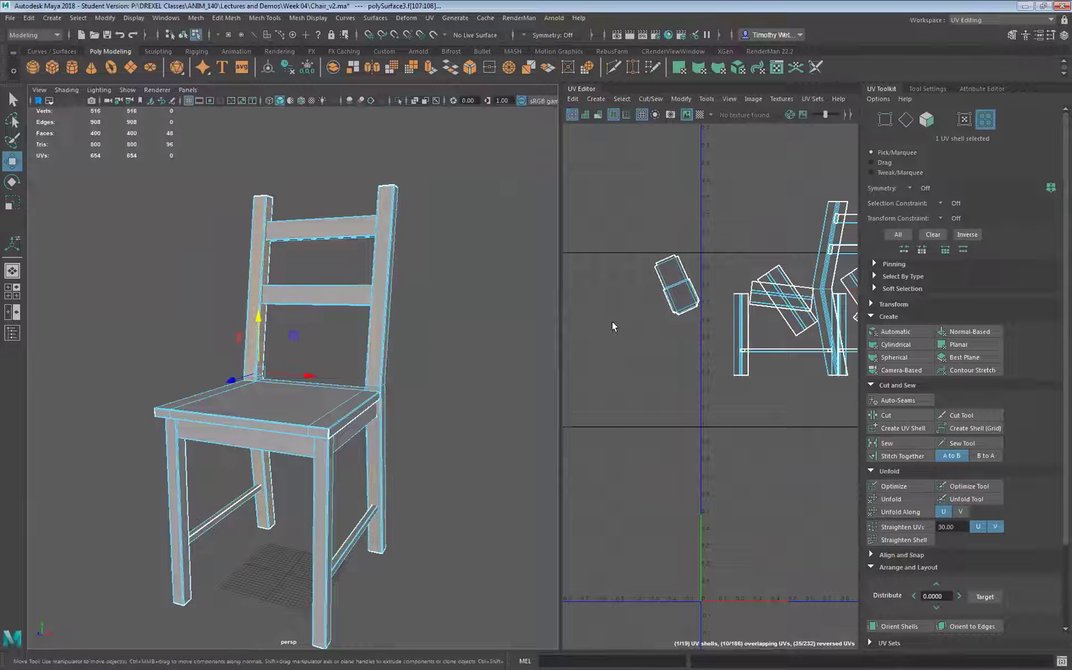
{"action": "middle_click_drag", "start_coordinate": [744, 329], "coordinate": [629, 344], "text": "alt"}
{"action": "left_click", "coordinate": [820, 302]}
{"action": "left_click_drag", "start_coordinate": [322, 481], "coordinate": [308, 422], "text": "alt"}
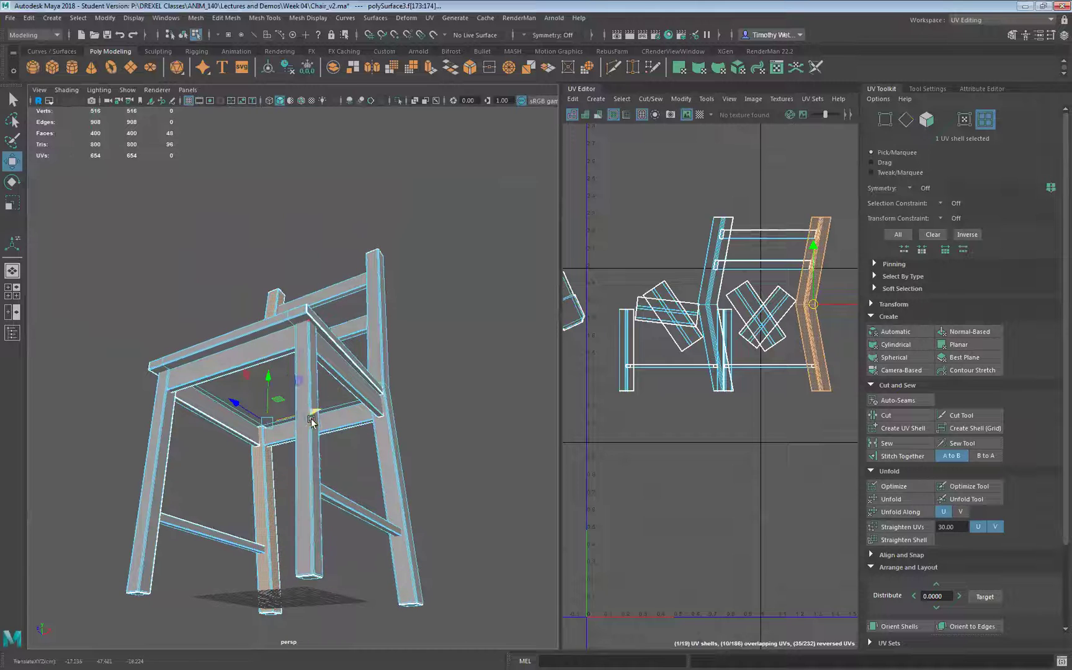
{"action": "left_click", "coordinate": [313, 442]}
{"action": "left_click", "coordinate": [151, 477]}
{"action": "left_click", "coordinate": [151, 475]}
{"action": "left_click", "coordinate": [211, 526]}
{"action": "left_click", "coordinate": [382, 524]}
{"action": "left_click_drag", "start_coordinate": [485, 376], "coordinate": [465, 442], "text": "alt"}
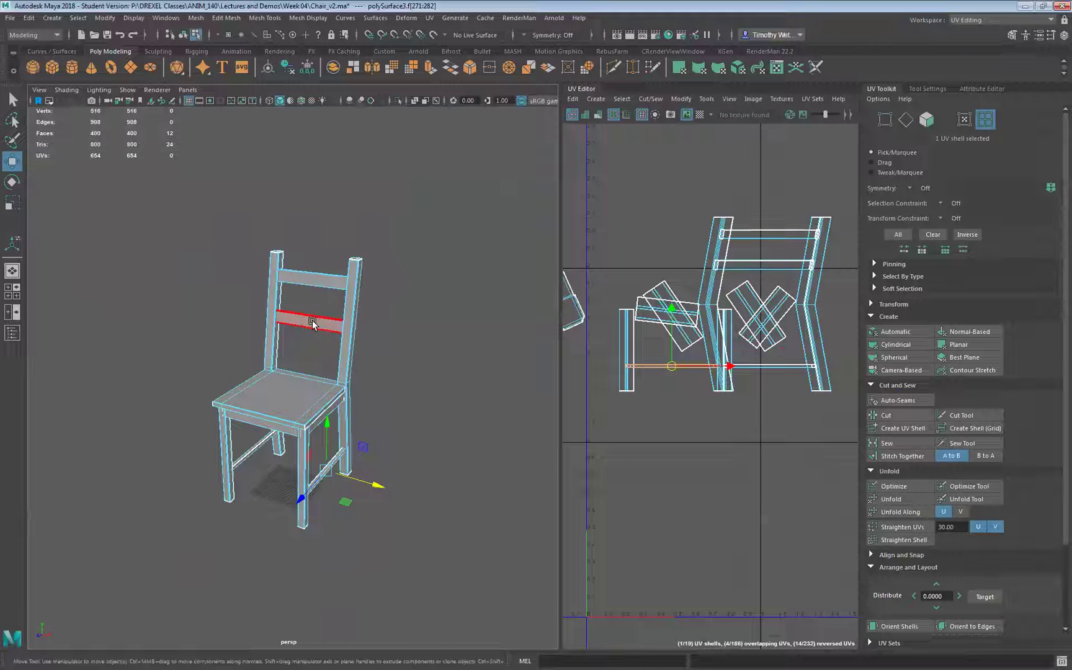
- Unfold the UV shells of the lower and upper backrest slats
{"action": "left_click", "coordinate": [312, 322]}
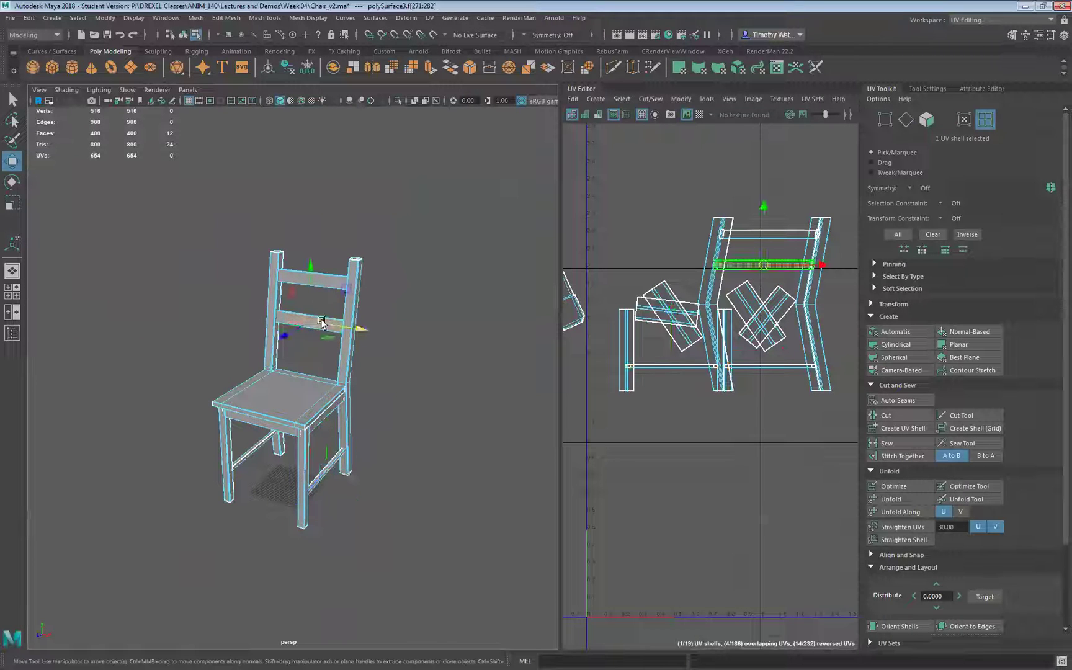
{"action": "left_click", "coordinate": [296, 278]}
{"action": "key", "text": "f"}
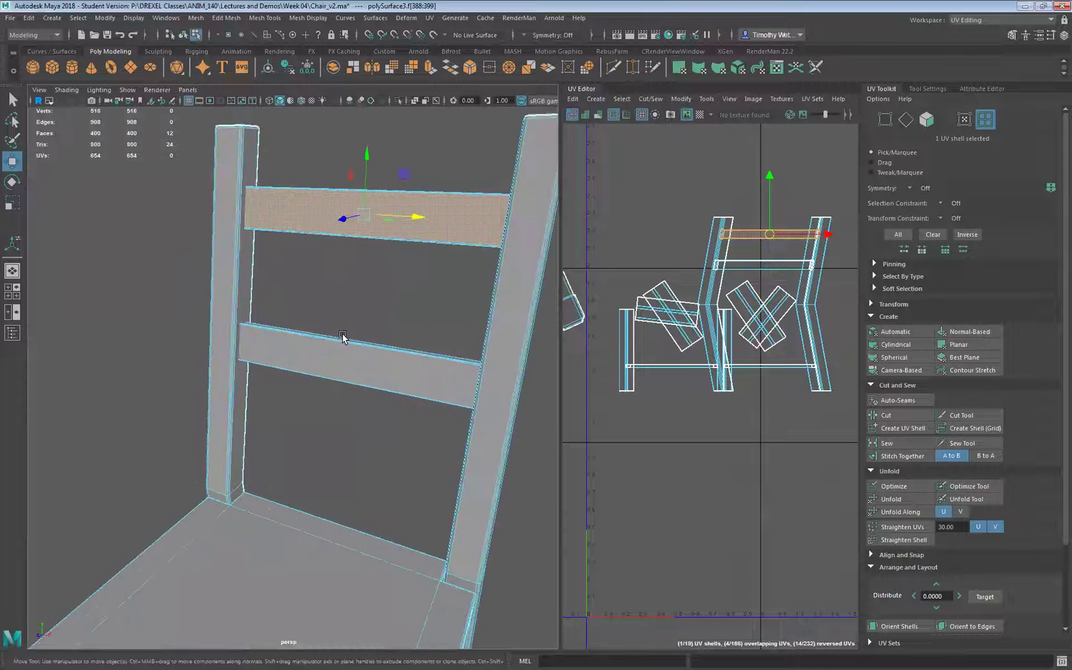
{"action": "left_click_drag", "start_coordinate": [342, 337], "coordinate": [336, 380], "text": "alt"}
{"action": "left_click", "coordinate": [338, 400]}
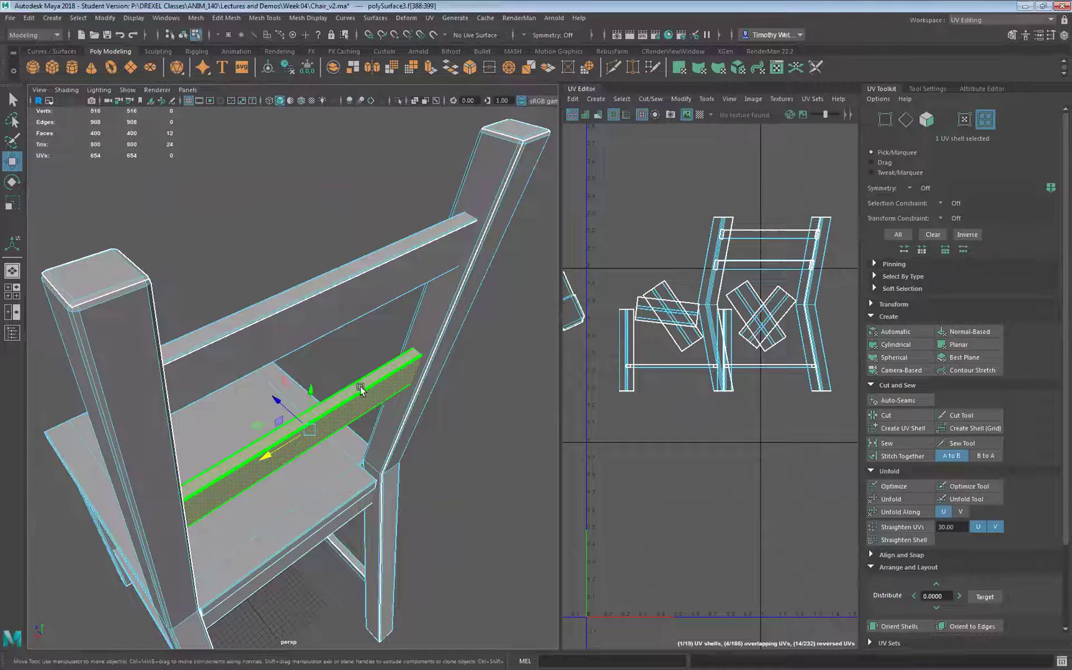
{"action": "left_click", "coordinate": [891, 500]}
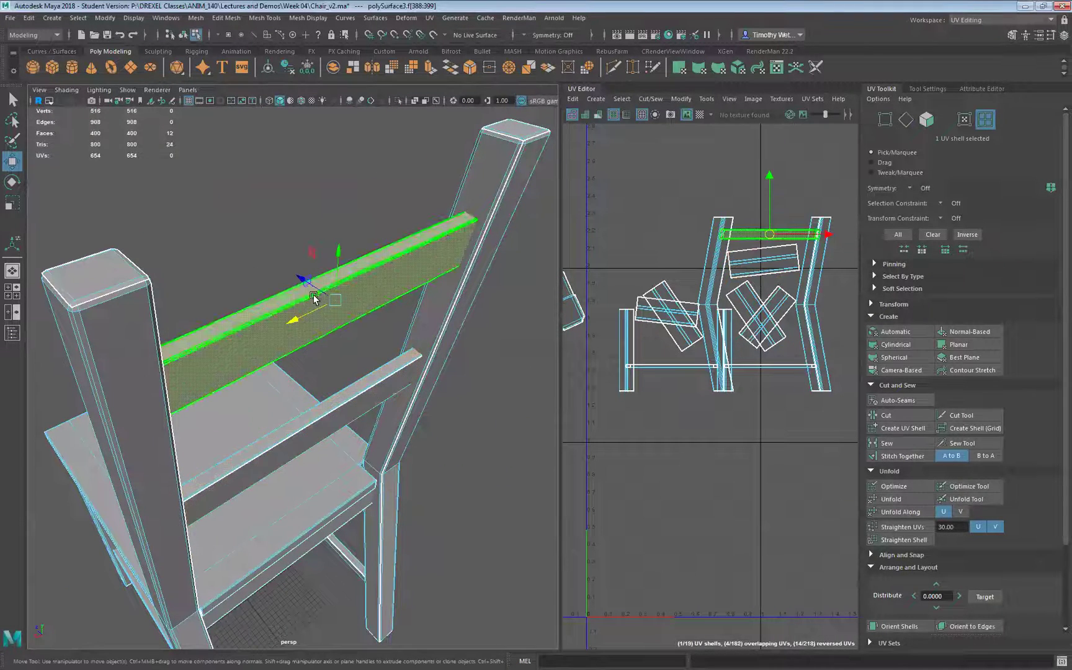
{"action": "left_click", "coordinate": [329, 303]}
{"action": "left_click", "coordinate": [891, 500]}
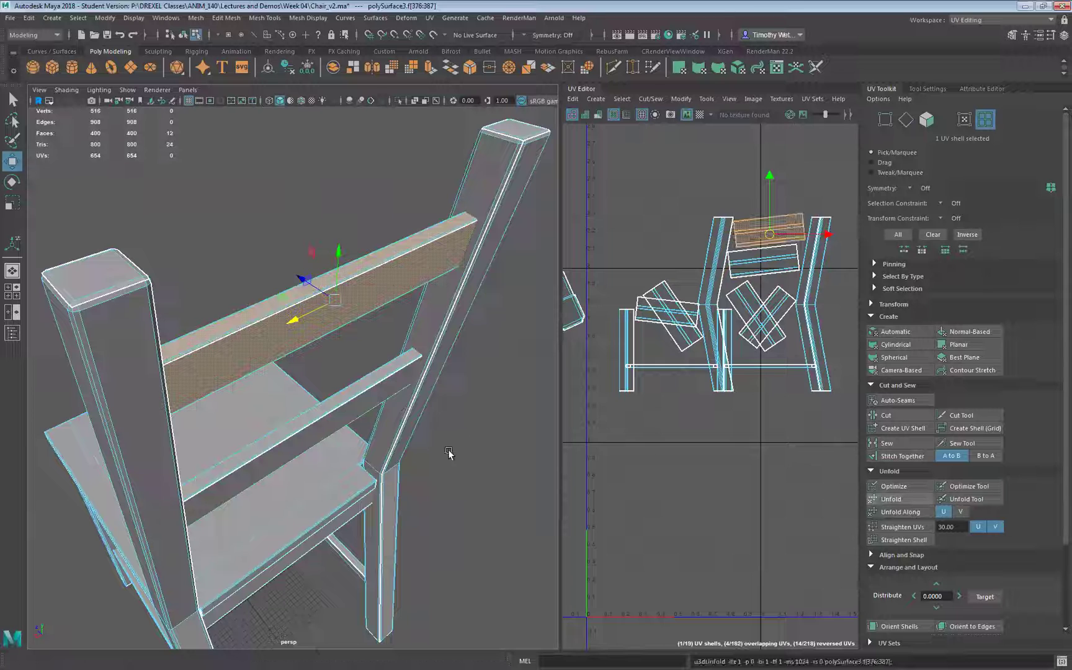
- Unfold the UV shells of both back posts one after the other
{"action": "left_click", "coordinate": [437, 348]}
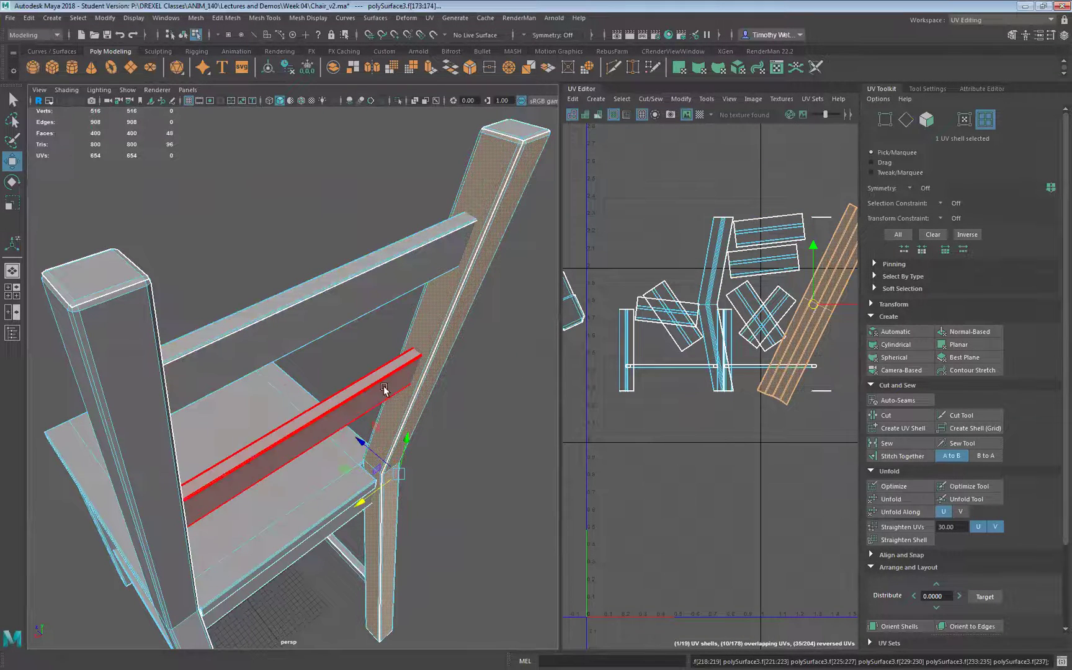
{"action": "left_click", "coordinate": [151, 408]}
{"action": "key", "text": "g"}
- Select every UV shell of the chair and unfold them all together
{"action": "scroll", "coordinate": [277, 436], "scroll_direction": "down", "scroll_amount": 5}
{"action": "left_click_drag", "start_coordinate": [277, 437], "coordinate": [314, 398], "text": "alt"}
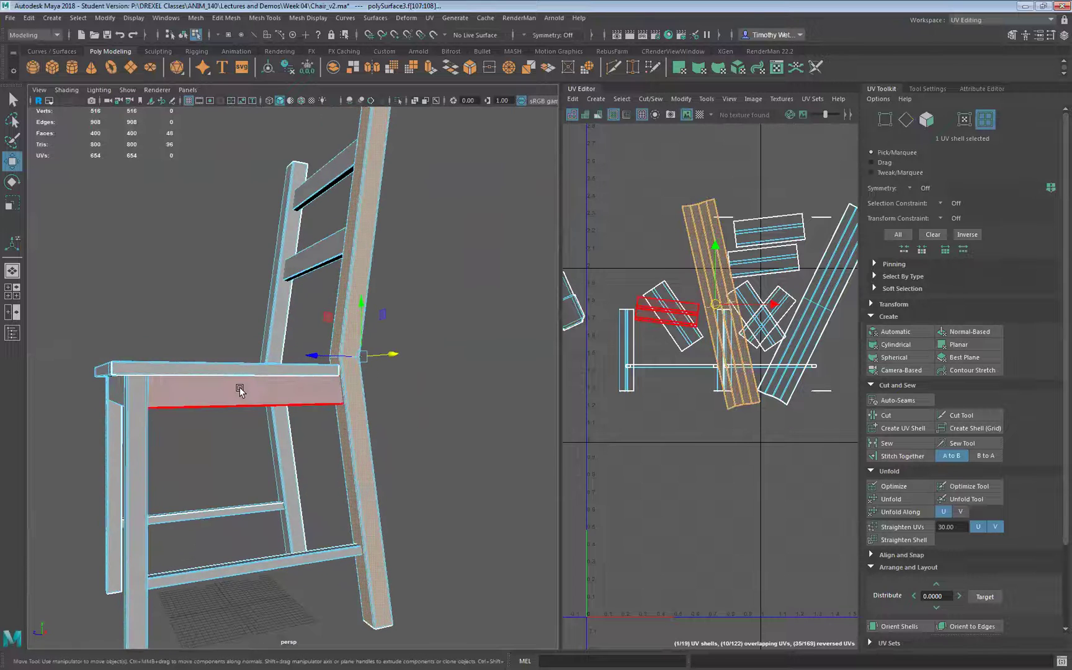
{"action": "left_click", "coordinate": [241, 391]}
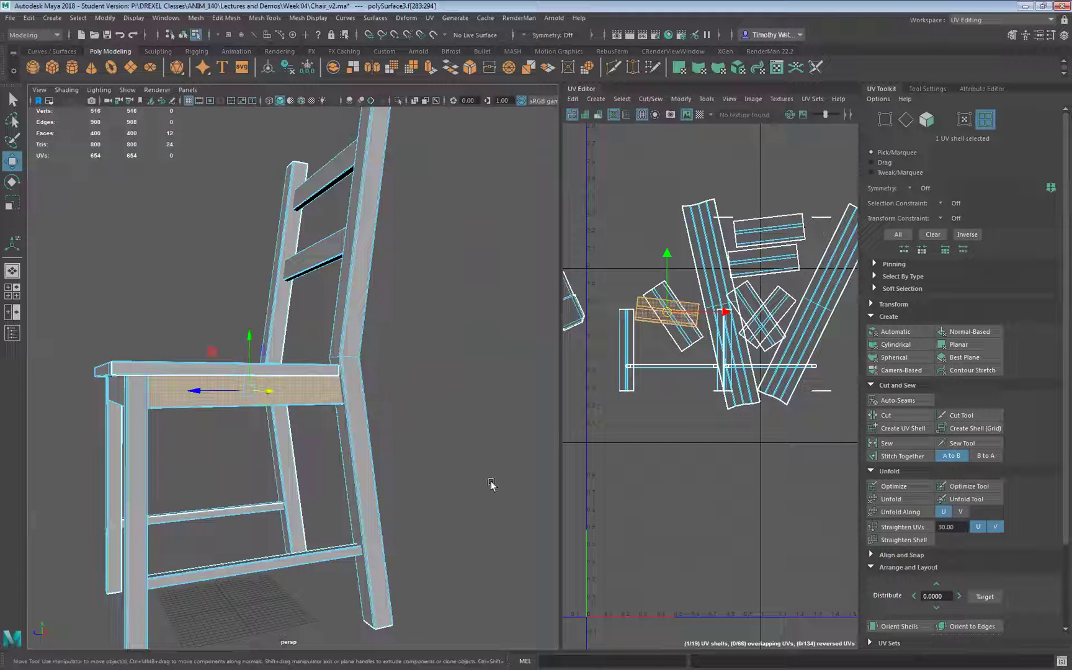
{"action": "scroll", "coordinate": [438, 431], "scroll_direction": "down", "scroll_amount": 3}
{"action": "mouse_move", "coordinate": [436, 175]}
{"action": "left_mouse_down"}
{"action": "mouse_move", "coordinate": [112, 522]}
{"action": "mouse_move", "coordinate": [86, 589]}
{"action": "left_mouse_up"}
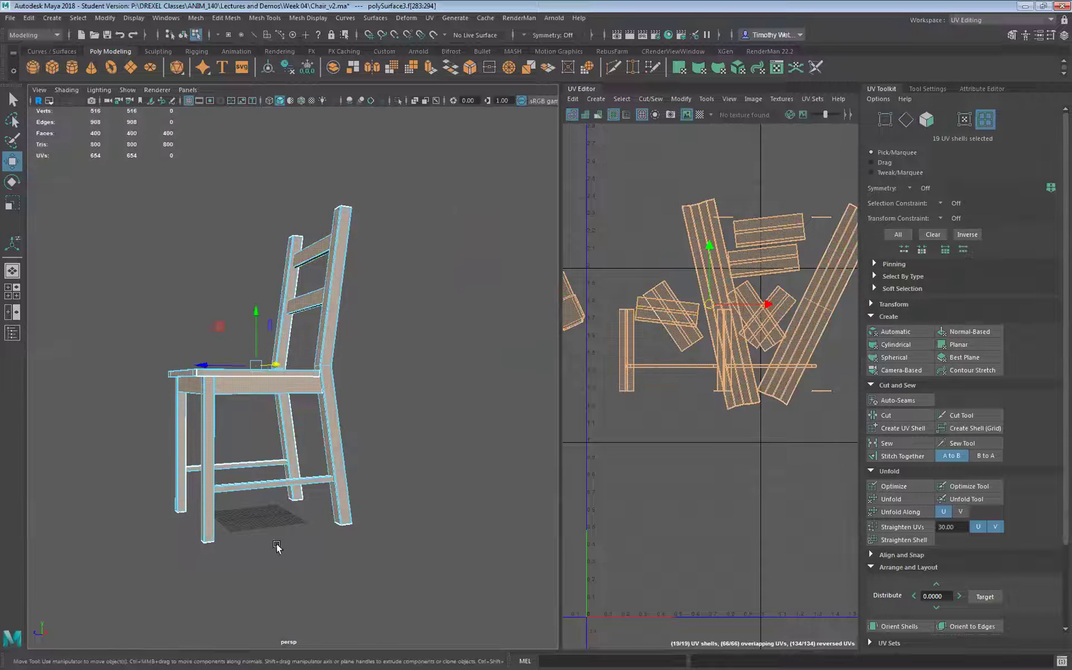
{"action": "left_click", "coordinate": [898, 499]}
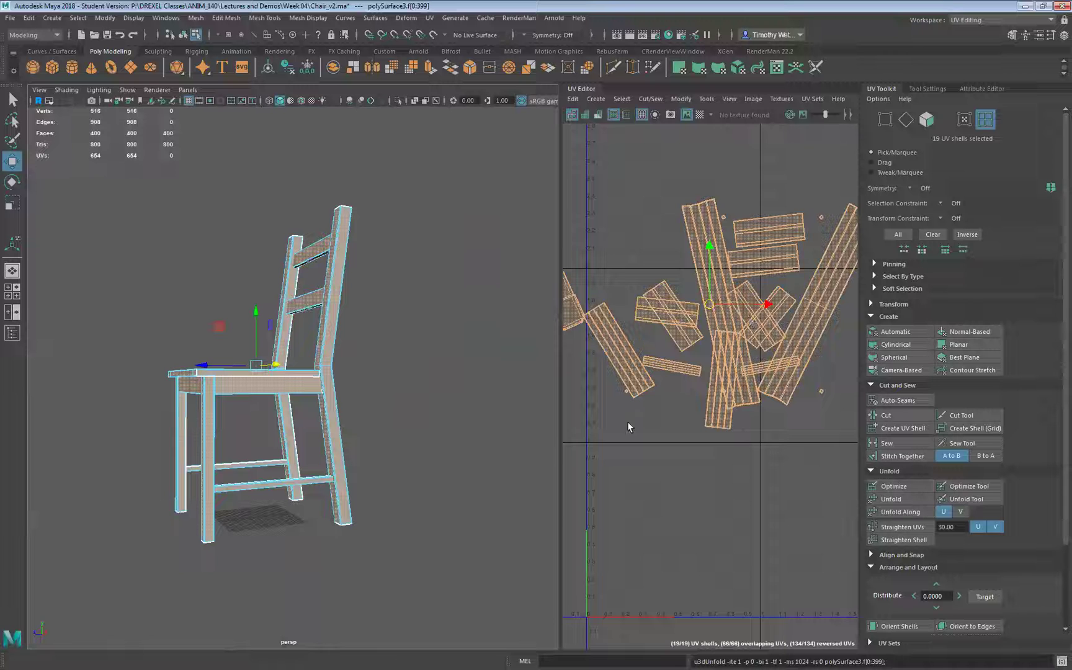
{"action": "scroll", "coordinate": [712, 466], "scroll_direction": "down", "scroll_amount": 3}
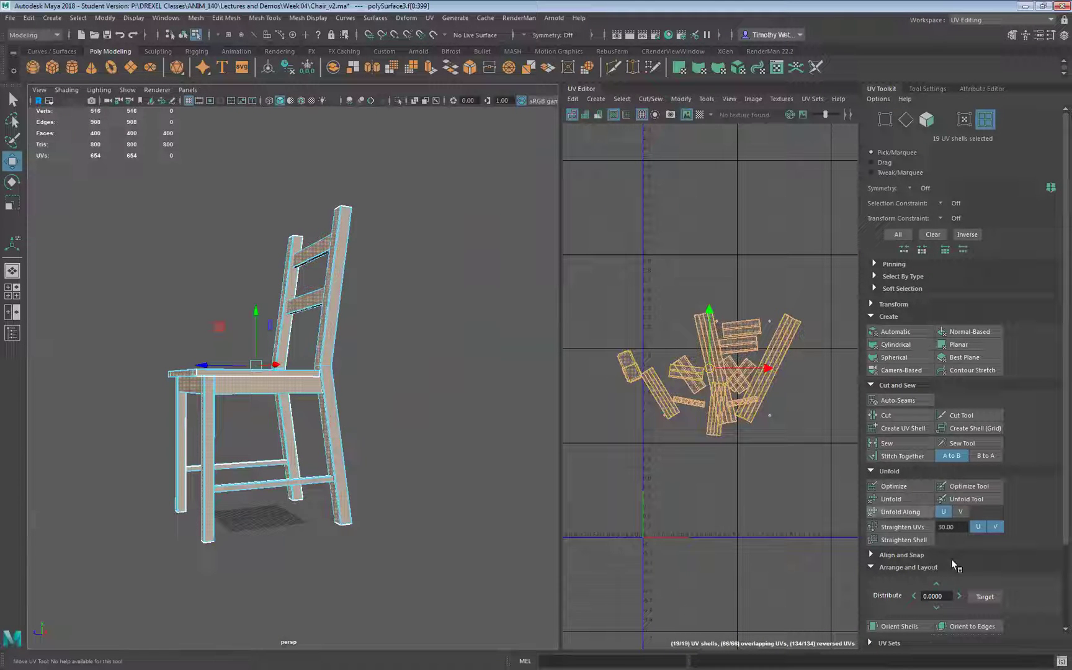
- Reset the UV layout options, set shell padding and tile padding to 5 pixels, and lay out all the chair's shells
{"action": "scroll", "coordinate": [953, 562], "scroll_direction": "down", "scroll_amount": 3}
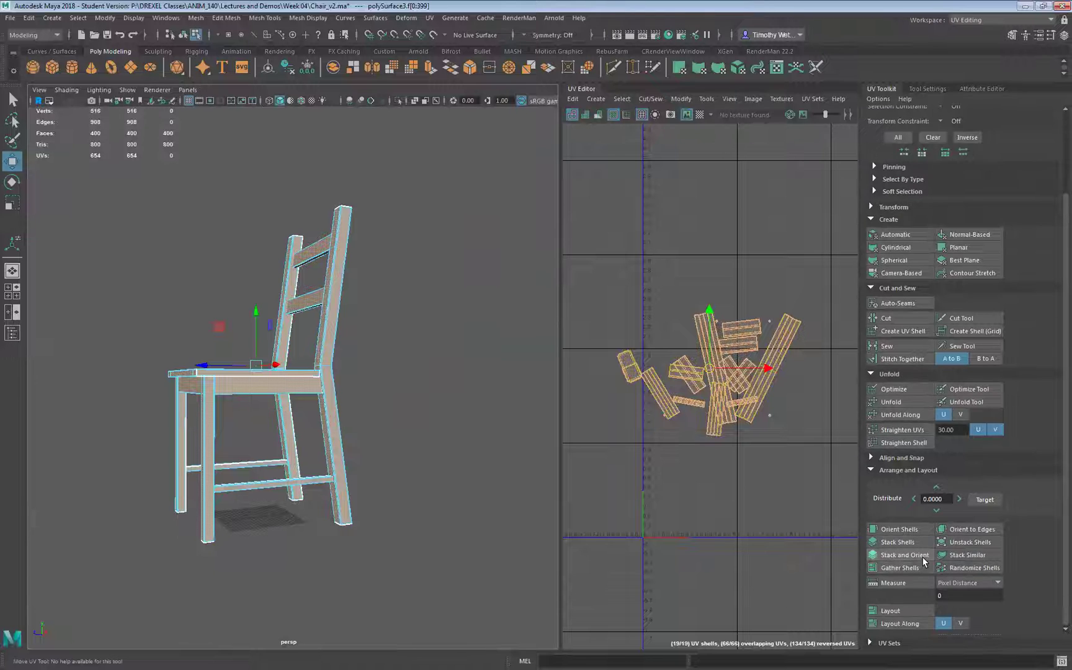
{"action": "left_click", "coordinate": [897, 612], "text": "shift"}
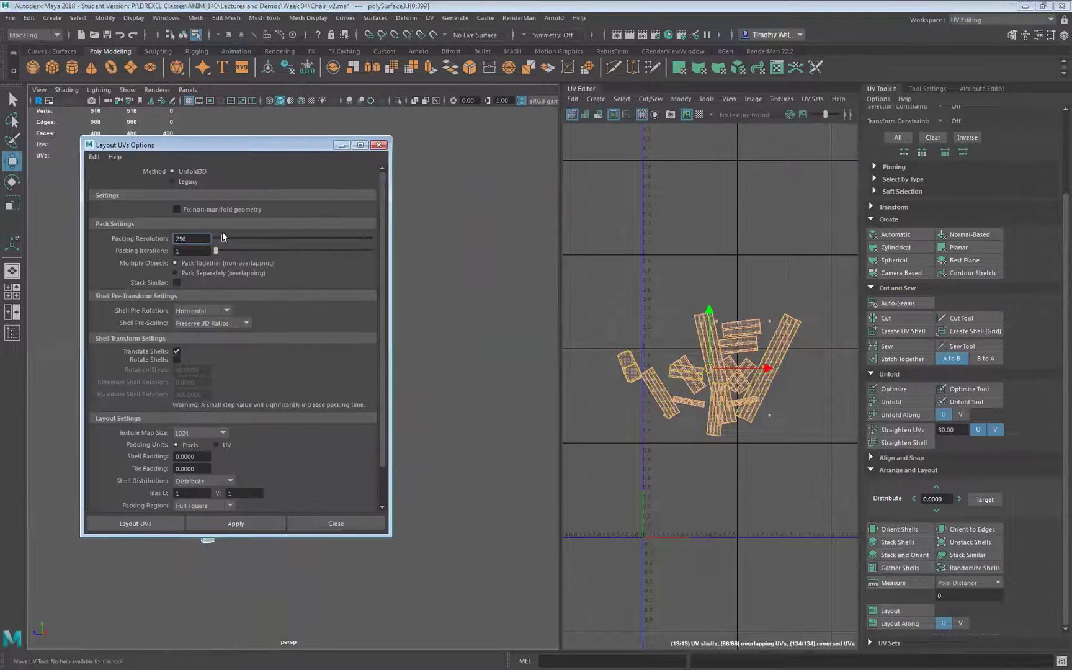
{"action": "left_click", "coordinate": [97, 160]}
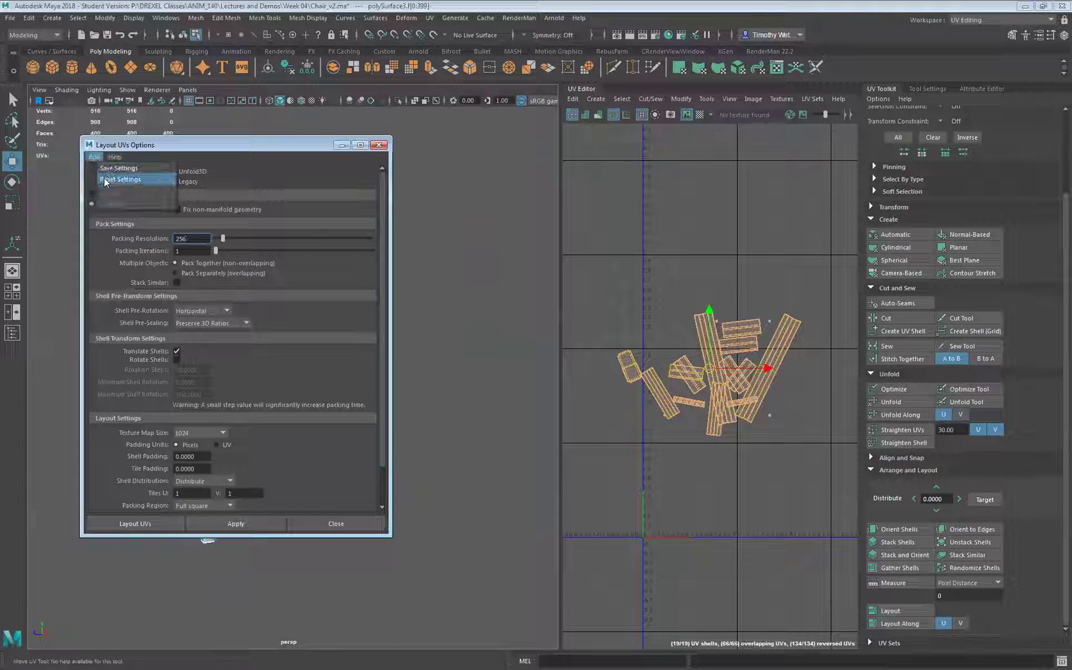
{"action": "left_click", "coordinate": [106, 180]}
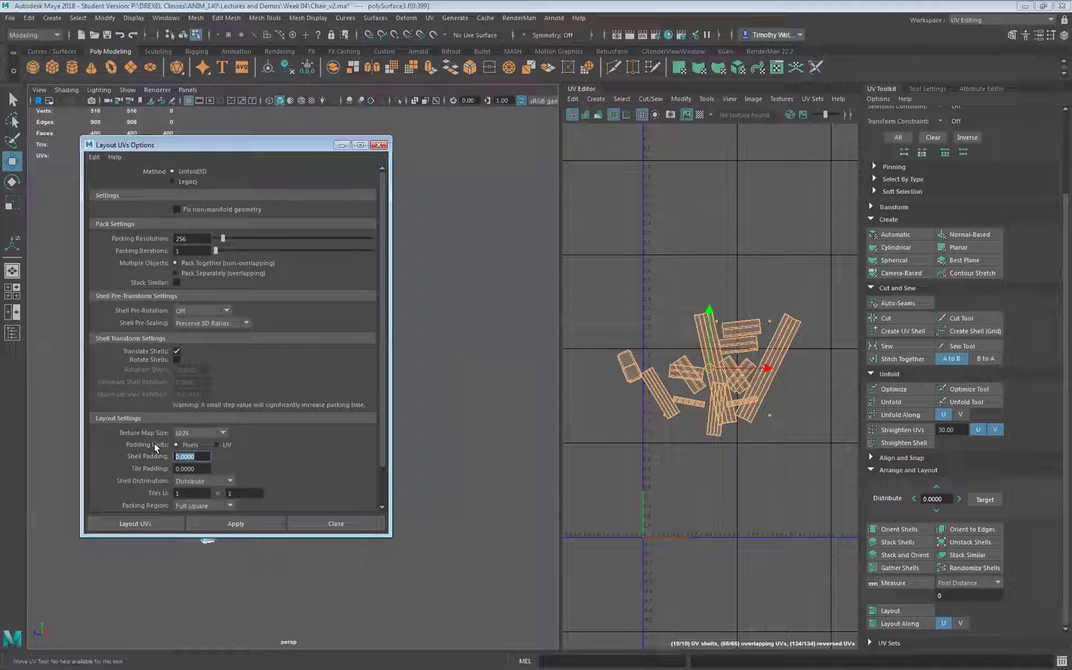
{"action": "left_click", "coordinate": [202, 468]}
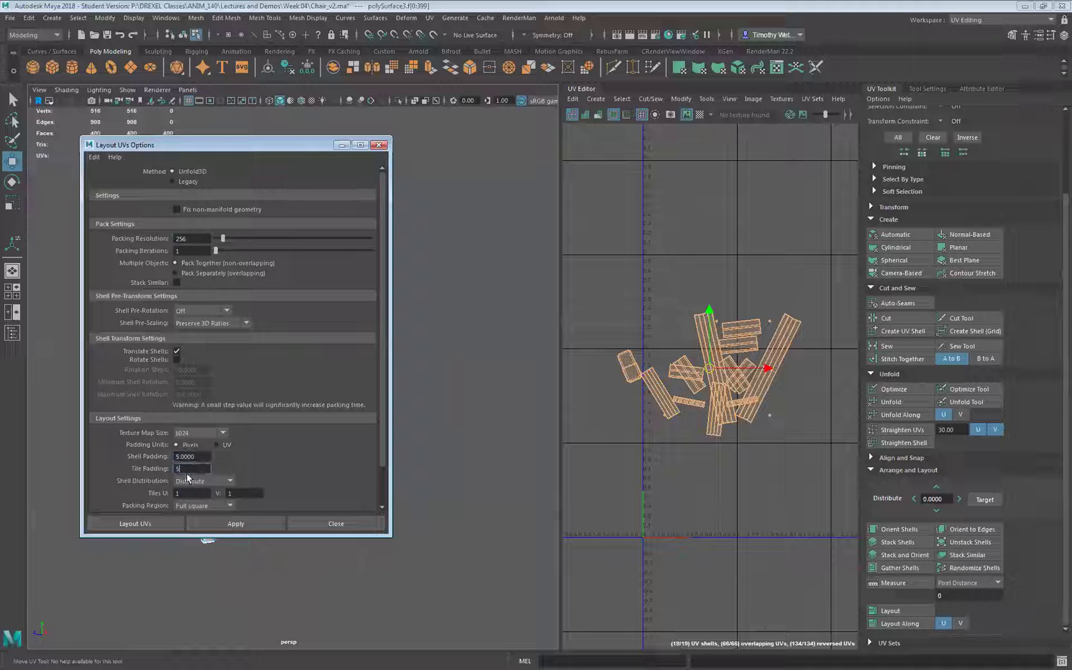
{"action": "left_click", "coordinate": [236, 527]}
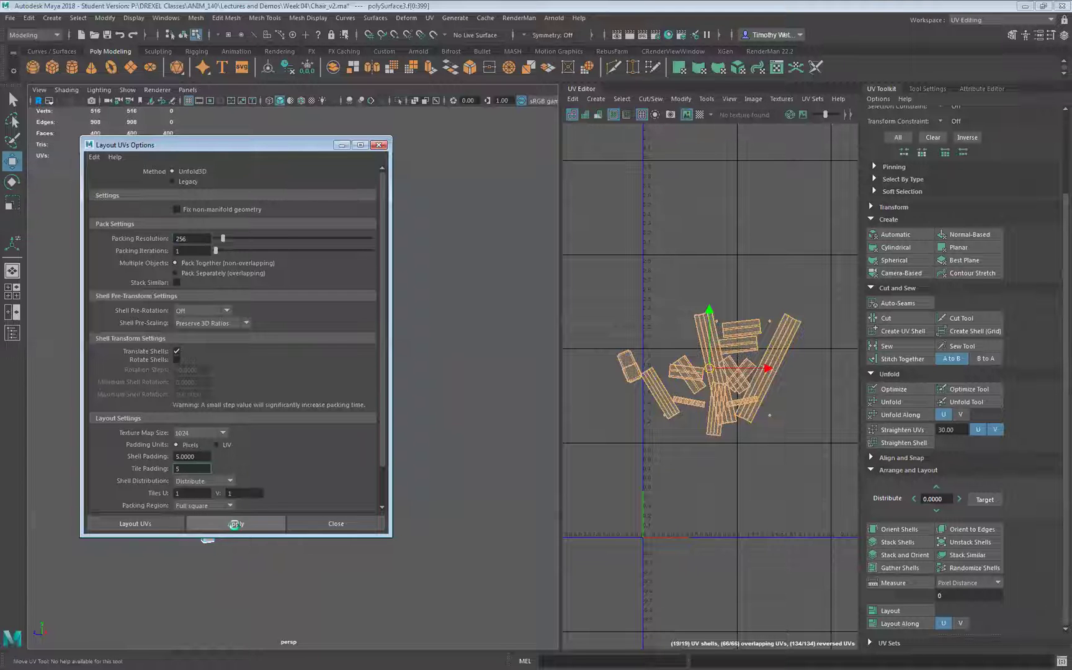
{"action": "scroll", "coordinate": [770, 515], "scroll_direction": "up", "scroll_amount": 5}
{"action": "middle_click_drag", "start_coordinate": [760, 475], "coordinate": [954, 442], "text": "alt"}
{"action": "middle_click_drag", "start_coordinate": [762, 426], "coordinate": [756, 401], "text": "alt"}
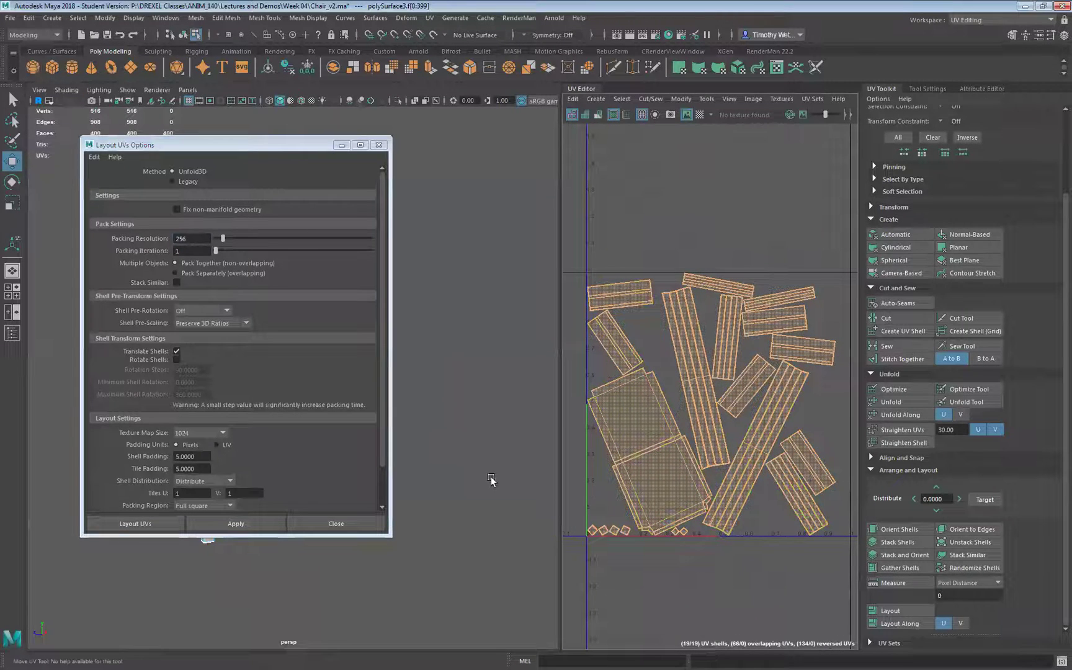
- Set the shell pre-rotation to Horizontal and lay out the UV shells twice
{"action": "left_click", "coordinate": [186, 311]}
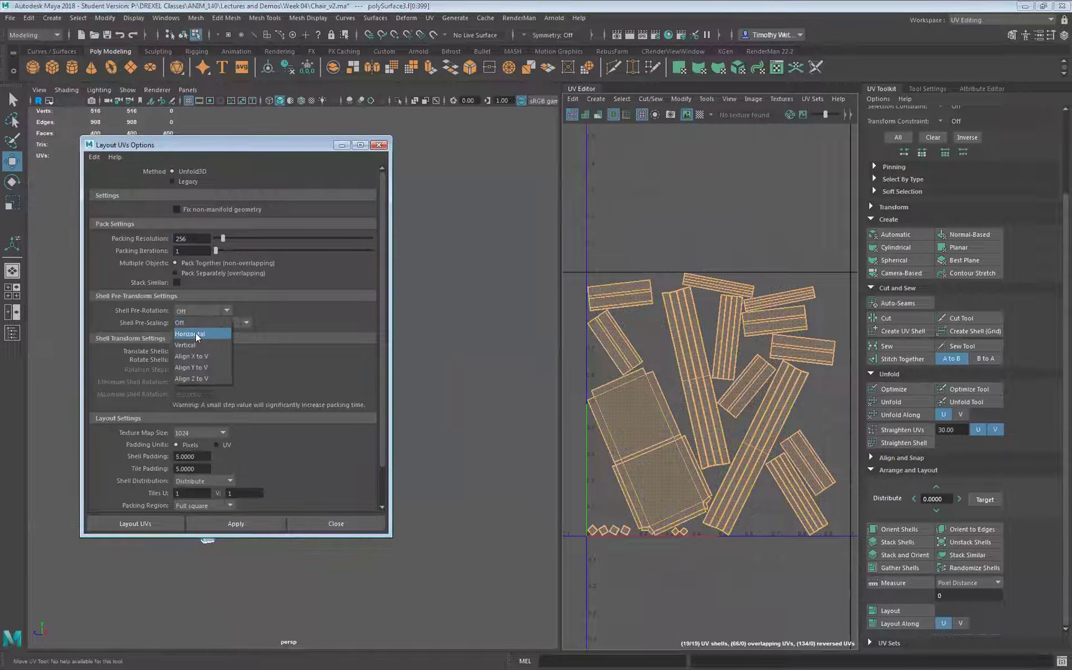
{"action": "left_click", "coordinate": [197, 336]}
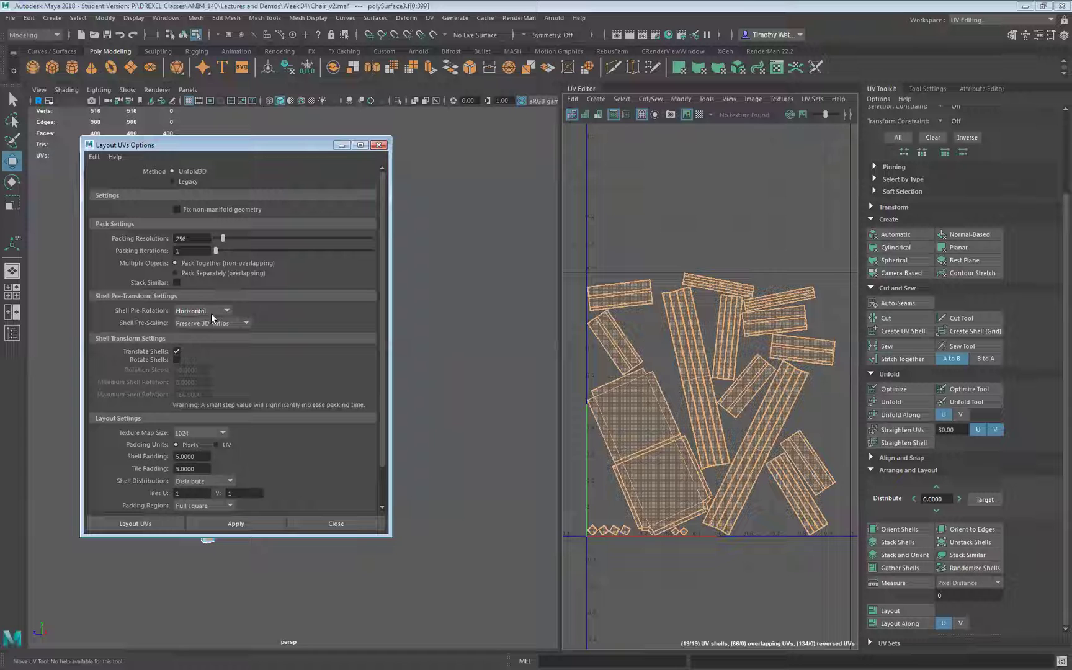
{"action": "left_click", "coordinate": [243, 523]}
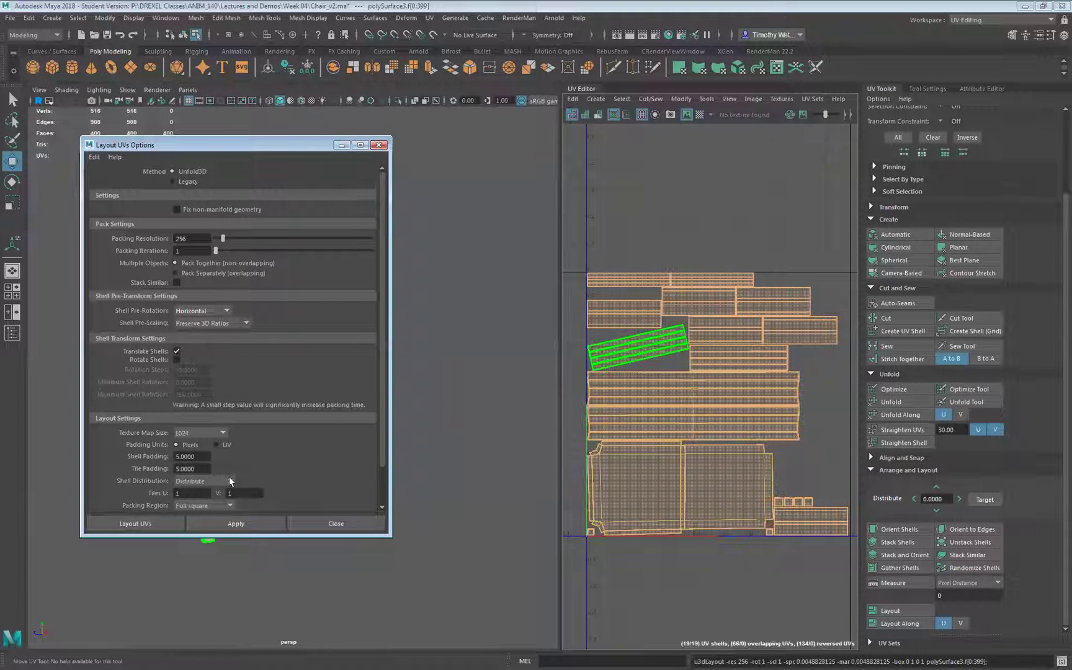
{"action": "left_click", "coordinate": [242, 521]}
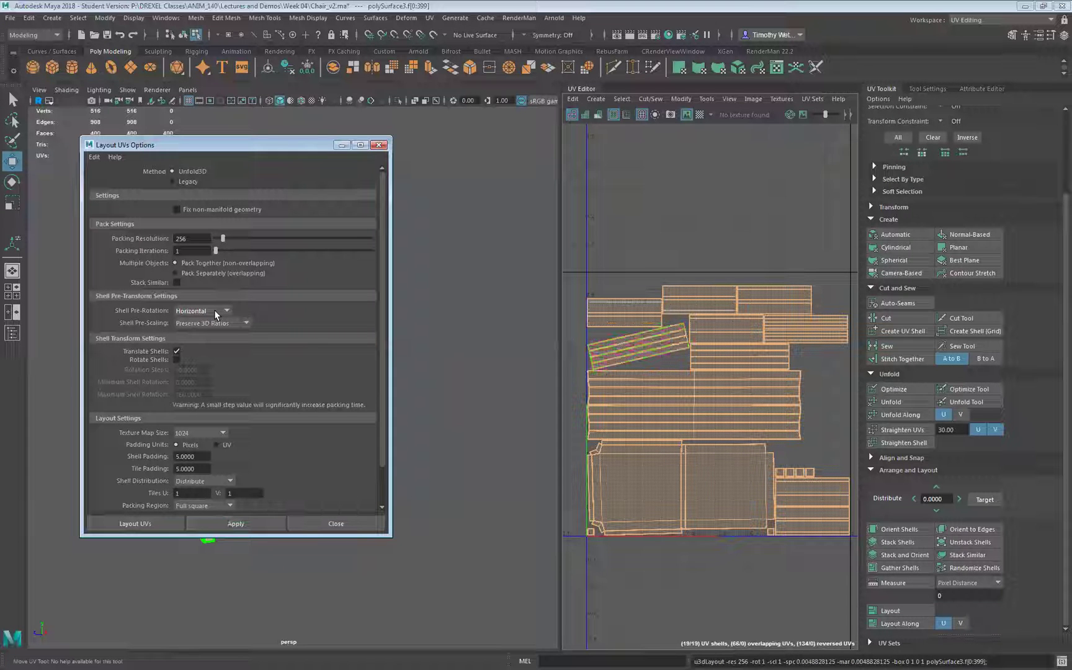
- Lay out the UV shells with Vertical pre-rotation and again with Horizontal pre-rotation
{"action": "left_click", "coordinate": [205, 310]}
{"action": "left_click", "coordinate": [210, 343]}
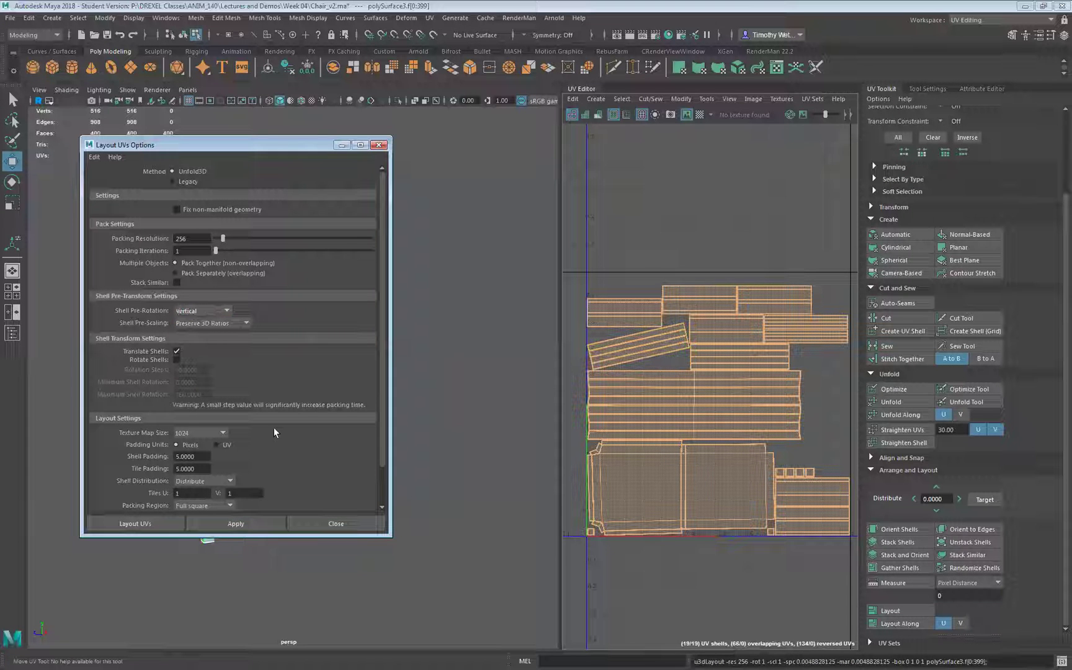
{"action": "left_click", "coordinate": [235, 523]}
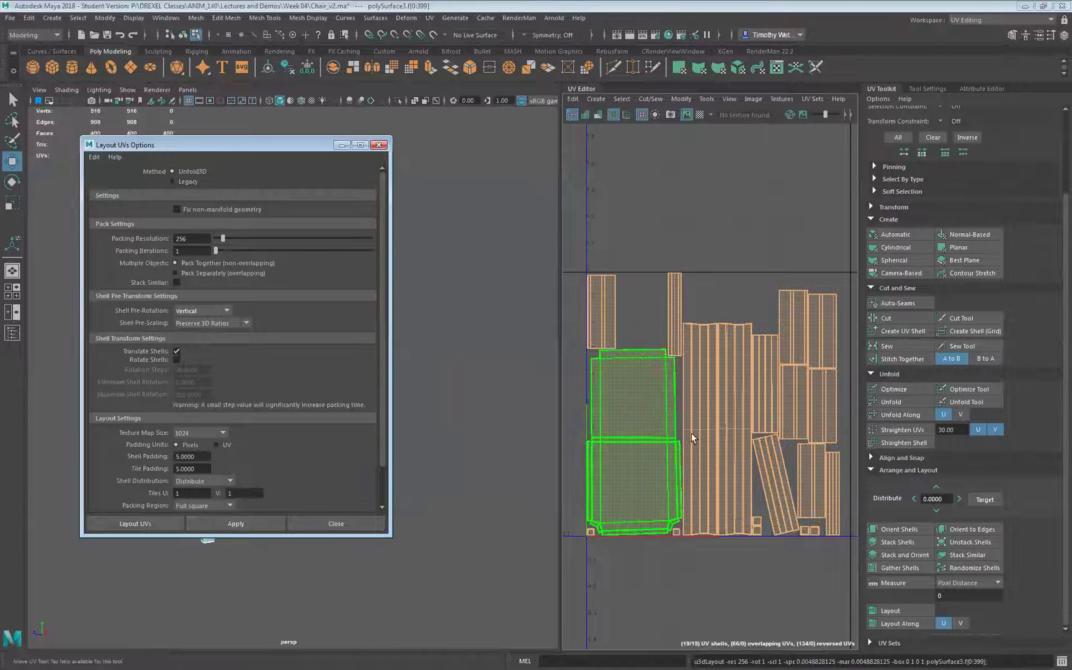
{"action": "left_click", "coordinate": [194, 313]}
{"action": "left_click", "coordinate": [198, 338]}
{"action": "left_click", "coordinate": [237, 524]}
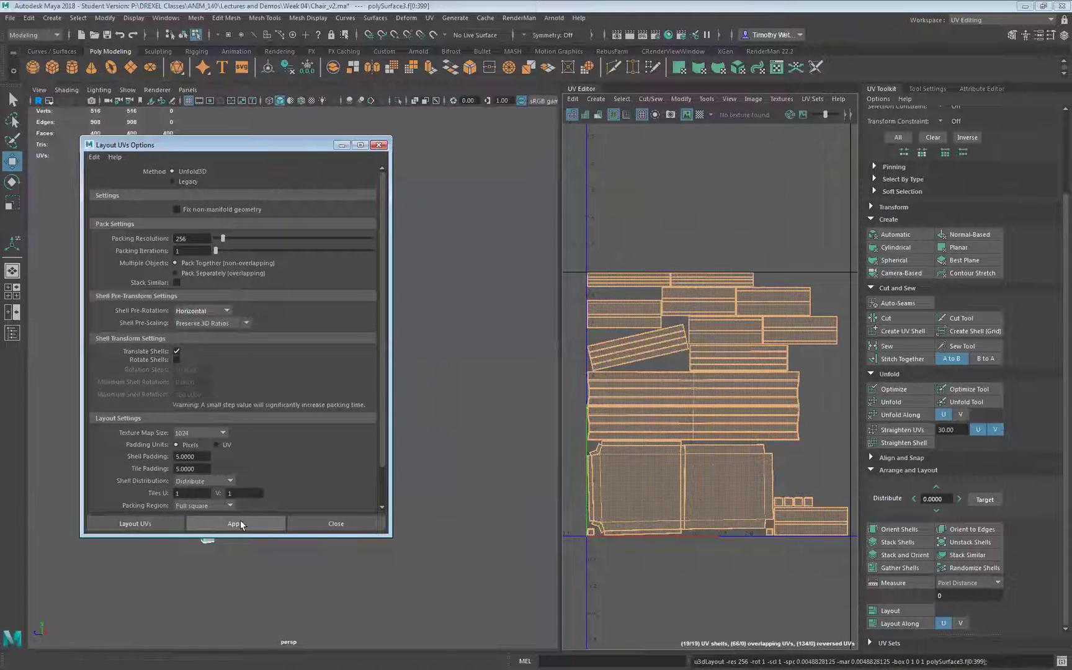
- Repack the UV shells with Vertical pre-rotation and deselect them
{"action": "left_click", "coordinate": [221, 313]}
{"action": "left_click", "coordinate": [198, 347]}
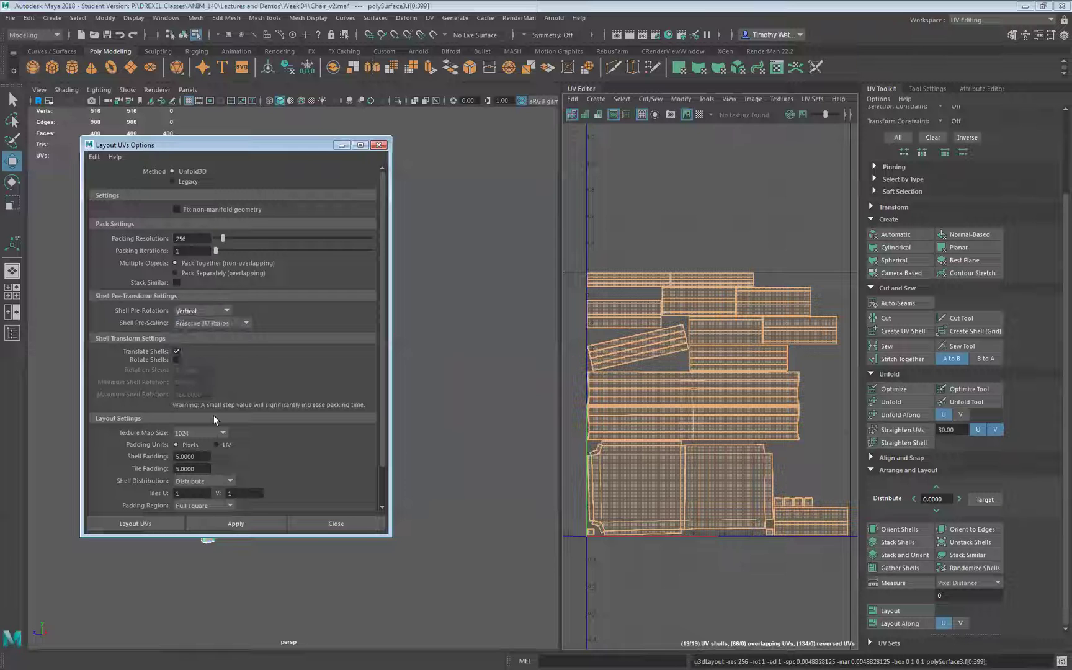
{"action": "left_click", "coordinate": [246, 521]}
{"action": "scroll", "coordinate": [560, 490], "scroll_direction": "up", "scroll_amount": 3}
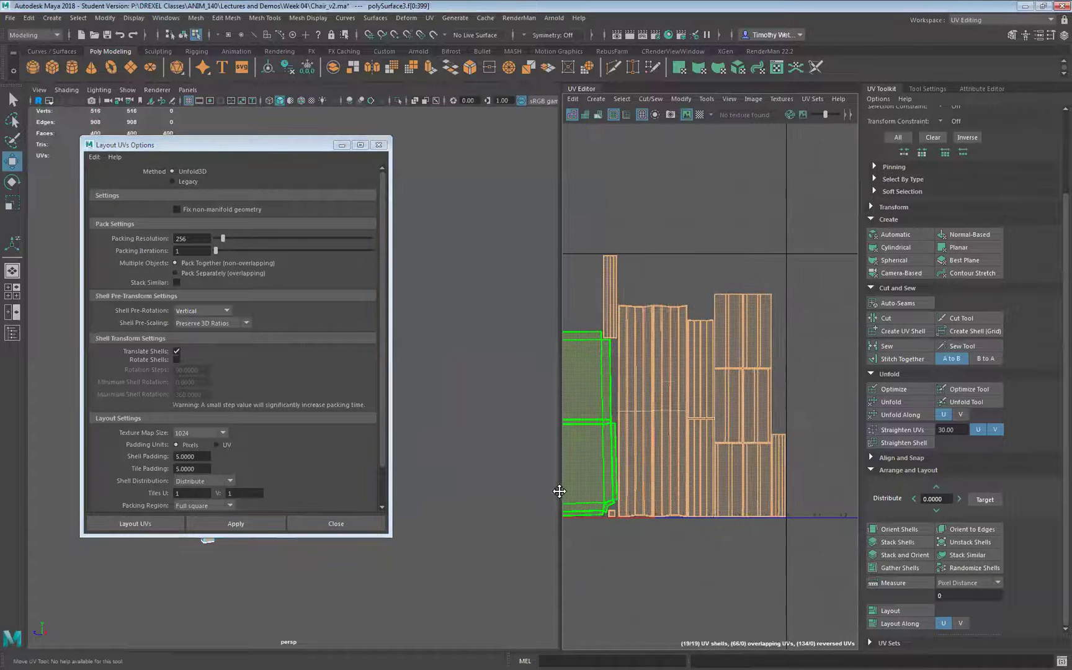
{"action": "left_click", "coordinate": [688, 606]}
{"action": "middle_click_drag", "start_coordinate": [688, 606], "coordinate": [670, 547], "text": "alt"}
- Turn on the checker map, close the layout options and inspect the checker pattern around the chair
{"action": "left_click", "coordinate": [698, 113]}
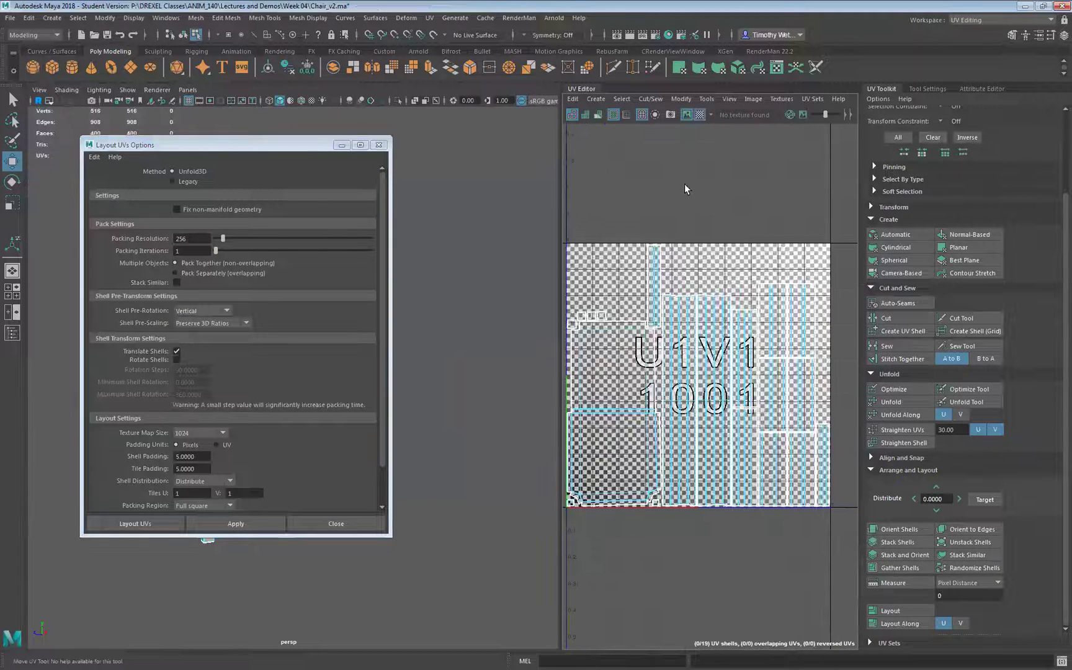
{"action": "left_click", "coordinate": [378, 144]}
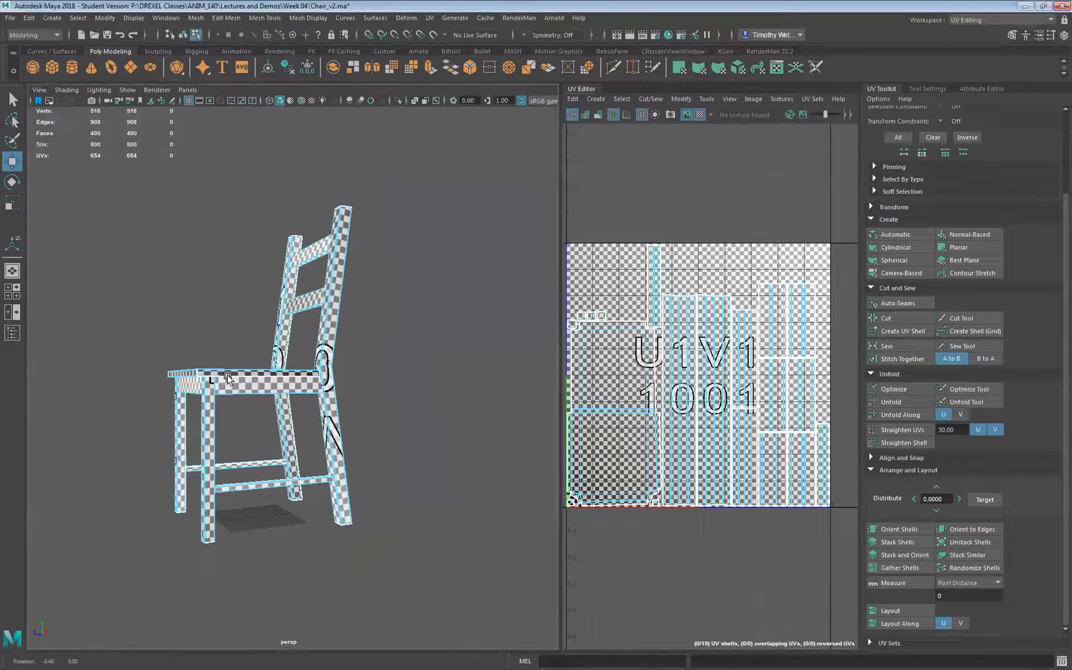
{"action": "left_click_drag", "start_coordinate": [228, 374], "coordinate": [307, 355], "text": "alt"}
{"action": "left_click_drag", "start_coordinate": [245, 403], "coordinate": [447, 385], "text": "alt"}
{"action": "left_click_drag", "start_coordinate": [653, 355], "coordinate": [674, 337], "text": "alt"}
- Hide the checker image behind the UVs and line up two stray leg-cap shells with the cap row above the seat shell
{"action": "scroll", "coordinate": [591, 504], "scroll_direction": "up", "scroll_amount": 2}
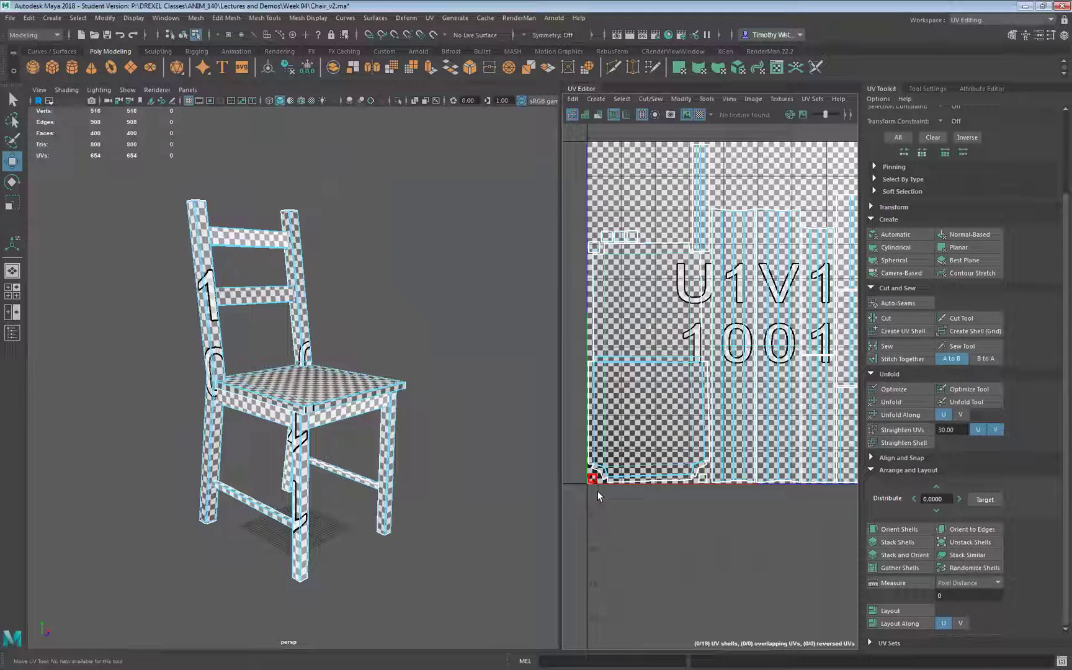
{"action": "left_click", "coordinate": [593, 474]}
{"action": "left_click_drag", "start_coordinate": [646, 240], "coordinate": [644, 237]}
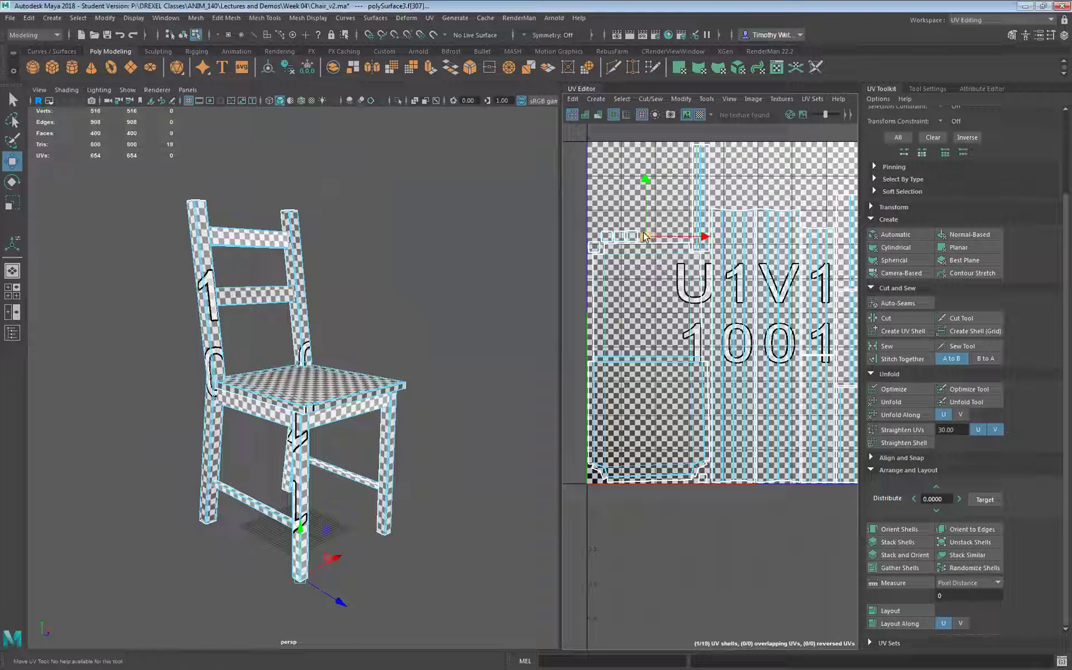
{"action": "left_click", "coordinate": [697, 115]}
{"action": "scroll", "coordinate": [641, 329], "scroll_direction": "up", "scroll_amount": 8}
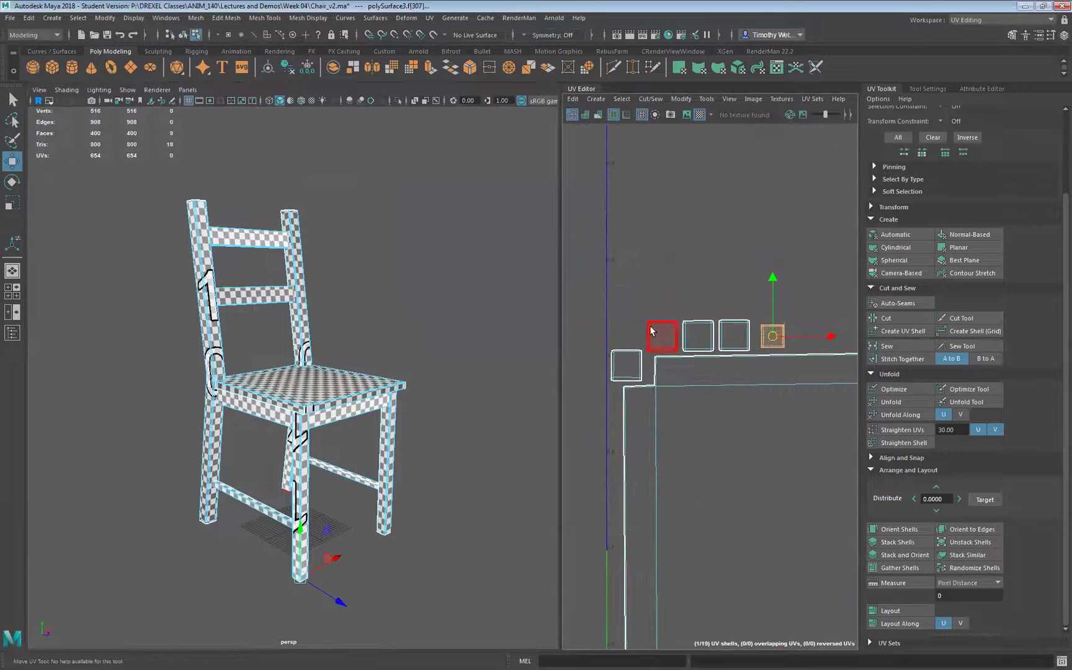
{"action": "left_click", "coordinate": [625, 365]}
{"action": "left_click_drag", "start_coordinate": [626, 365], "coordinate": [628, 336]}
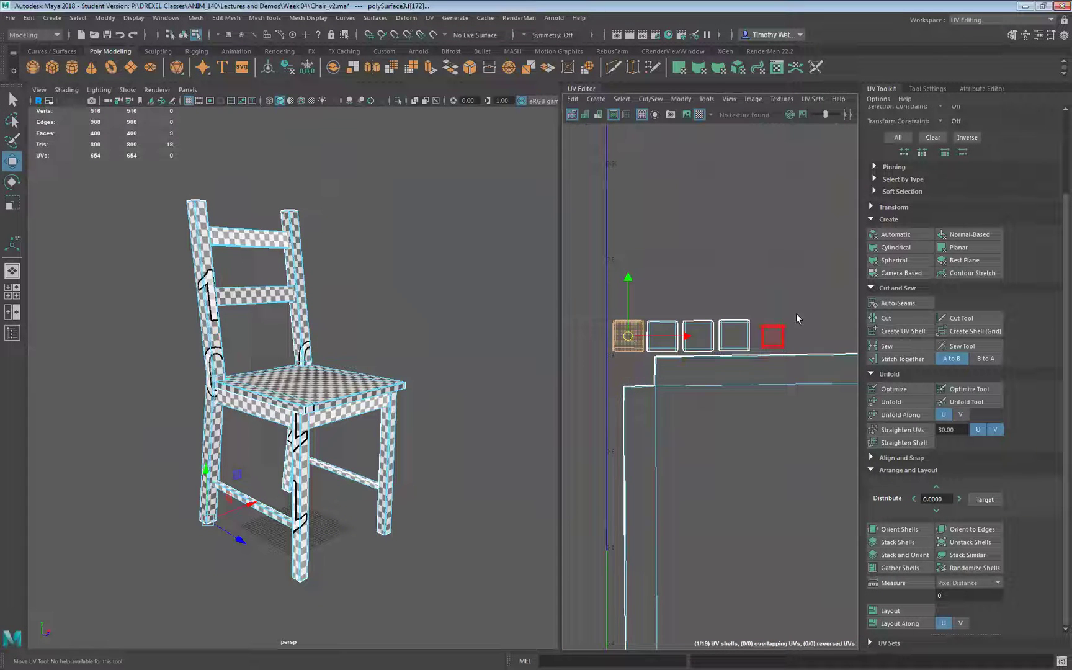
- Move the cap shell at the seat shell's lower corner to the end of the cap row and raise the row clear of the seat
{"action": "scroll", "coordinate": [797, 352], "scroll_direction": "down", "scroll_amount": 7}
{"action": "middle_click_drag", "start_coordinate": [801, 404], "coordinate": [642, 332], "text": "alt"}
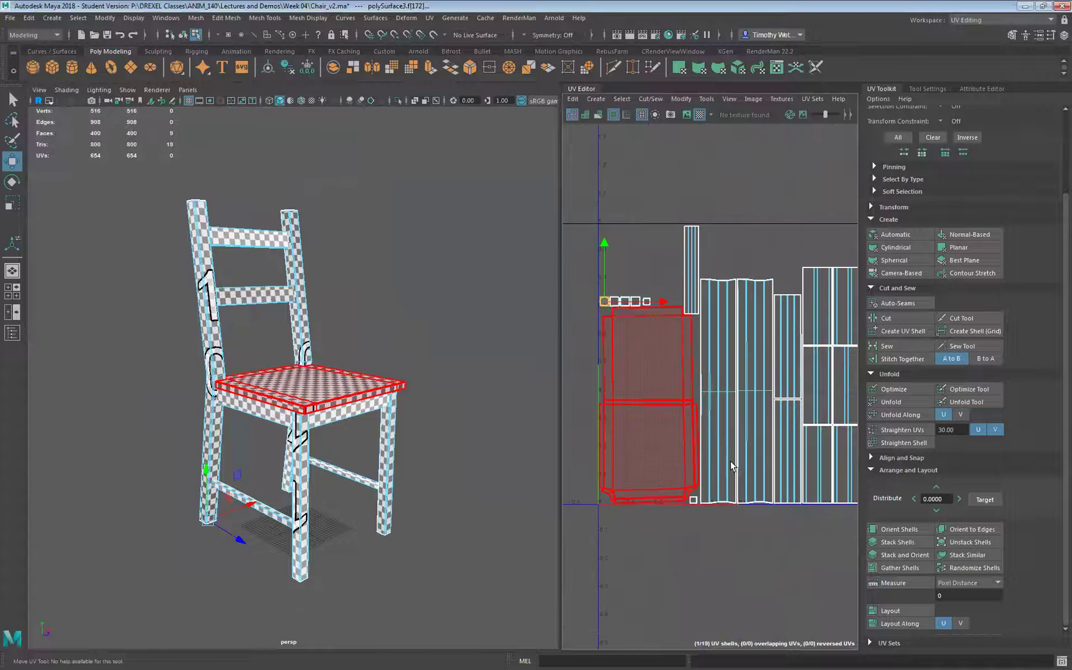
{"action": "left_click", "coordinate": [696, 499]}
{"action": "left_click_drag", "start_coordinate": [695, 499], "coordinate": [657, 299]}
{"action": "scroll", "coordinate": [659, 291], "scroll_direction": "up", "scroll_amount": 8}
{"action": "middle_click_drag", "start_coordinate": [659, 291], "coordinate": [783, 302], "text": "alt"}
{"action": "scroll", "coordinate": [783, 303], "scroll_direction": "down", "scroll_amount": 7}
{"action": "left_click_drag", "start_coordinate": [815, 284], "coordinate": [627, 335]}
{"action": "left_click_drag", "start_coordinate": [703, 322], "coordinate": [707, 287]}
{"action": "left_click", "coordinate": [713, 317]}
{"action": "left_click", "coordinate": [780, 286]}
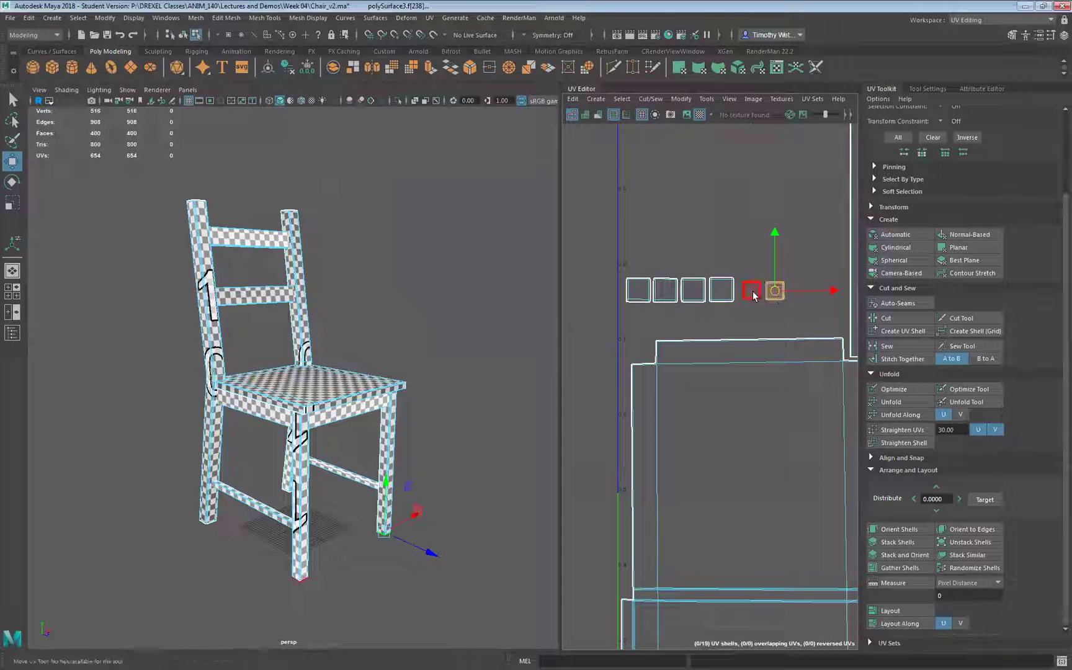
{"action": "left_click", "coordinate": [750, 291]}
- Examine the back post shells in the UV layout for their shape and matching part on the chair
{"action": "scroll", "coordinate": [762, 378], "scroll_direction": "down", "scroll_amount": 8}
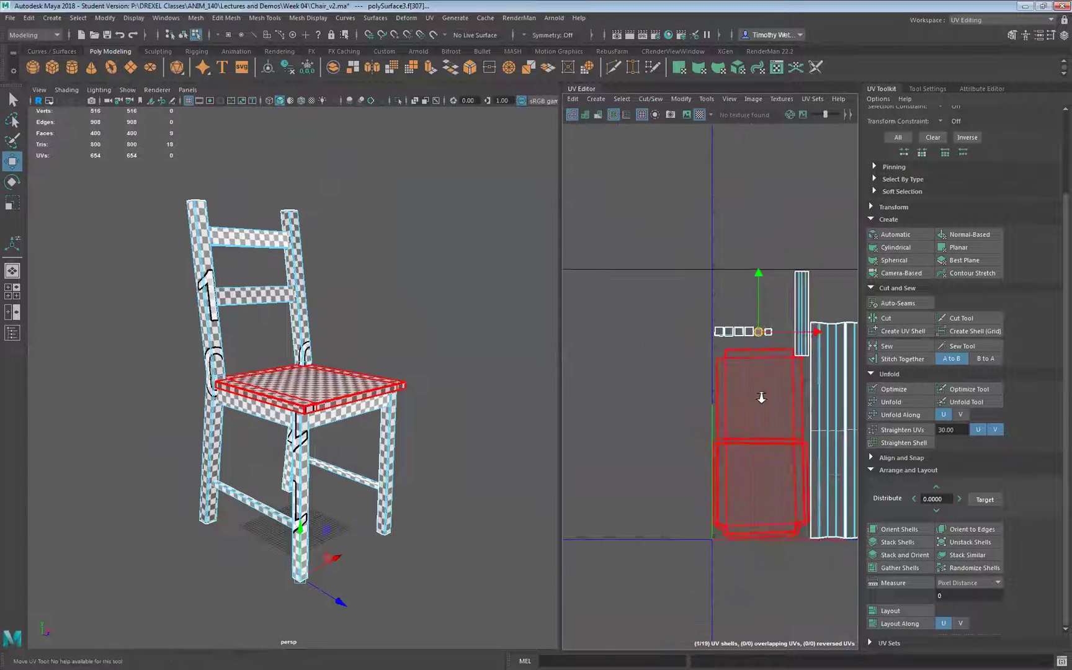
{"action": "middle_click_drag", "start_coordinate": [763, 400], "coordinate": [675, 349], "text": "alt"}
{"action": "scroll", "coordinate": [706, 383], "scroll_direction": "up", "scroll_amount": 6}
{"action": "scroll", "coordinate": [739, 432], "scroll_direction": "up", "scroll_amount": 2}
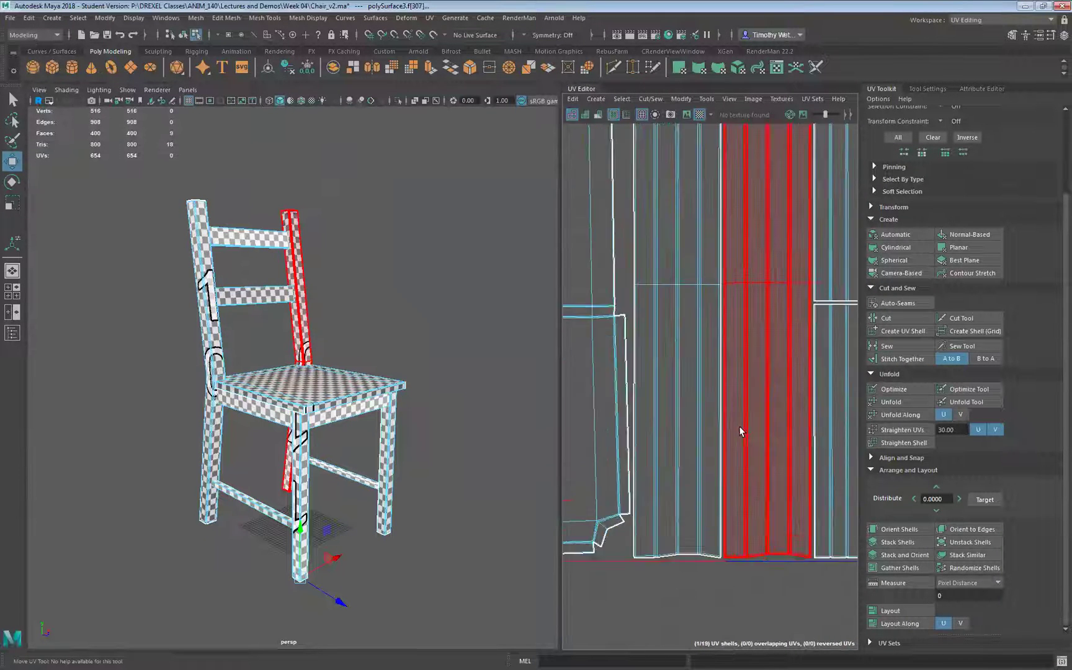
{"action": "middle_click_drag", "start_coordinate": [749, 426], "coordinate": [744, 455], "text": "alt"}
{"action": "scroll", "coordinate": [744, 454], "scroll_direction": "down", "scroll_amount": 3}
{"action": "middle_click_drag", "start_coordinate": [739, 371], "coordinate": [707, 380], "text": "alt"}
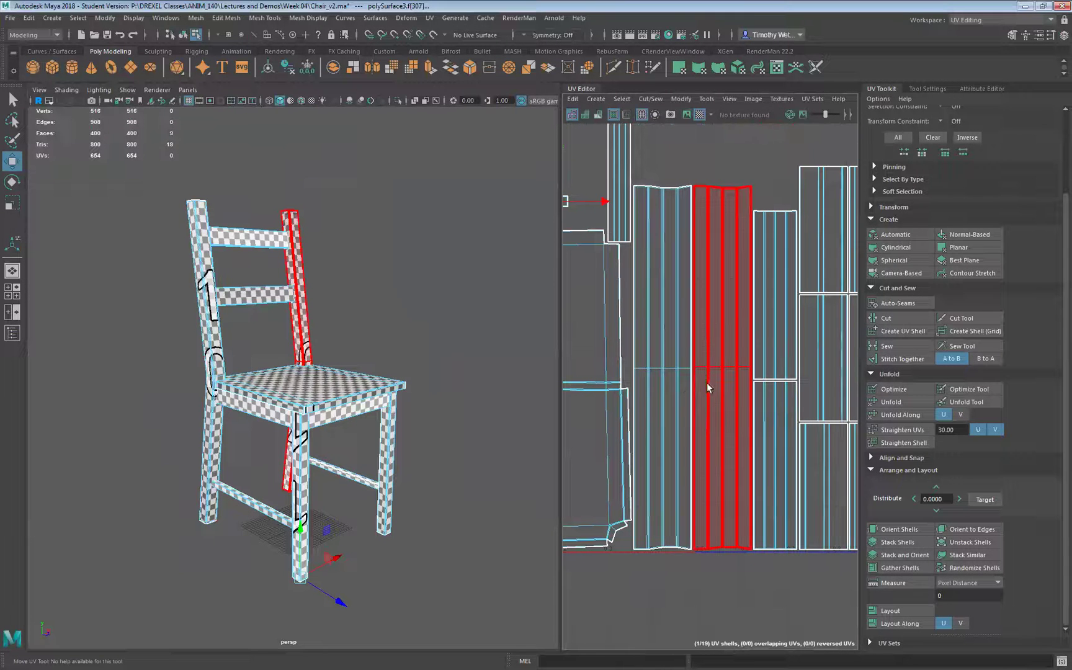
{"action": "left_click", "coordinate": [666, 406]}
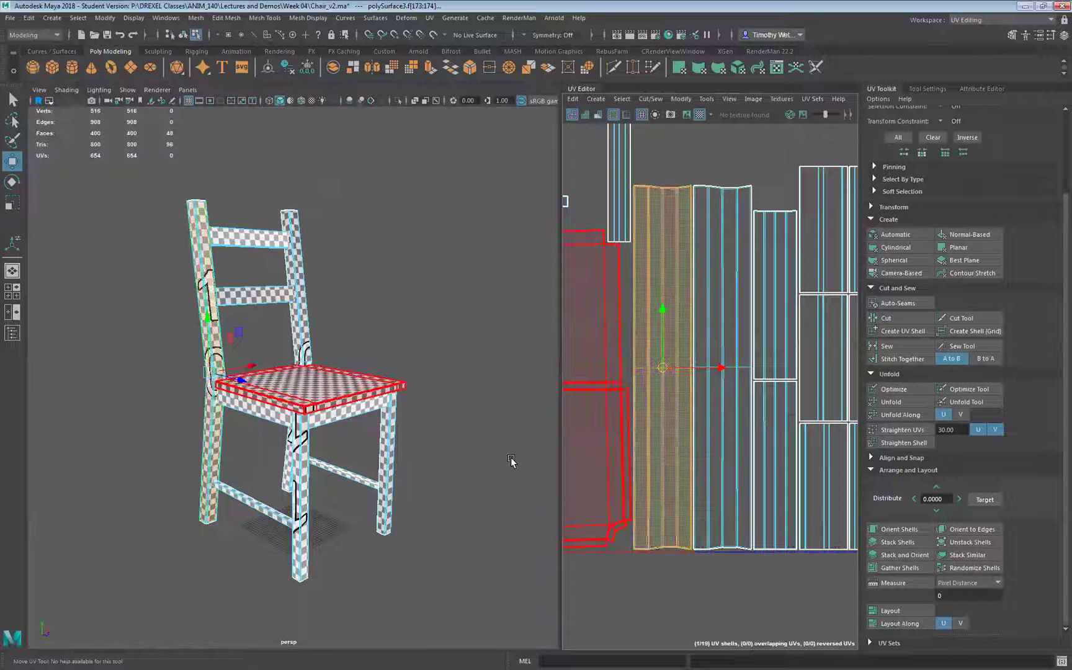
{"action": "scroll", "coordinate": [697, 408], "scroll_direction": "down", "scroll_amount": 5}
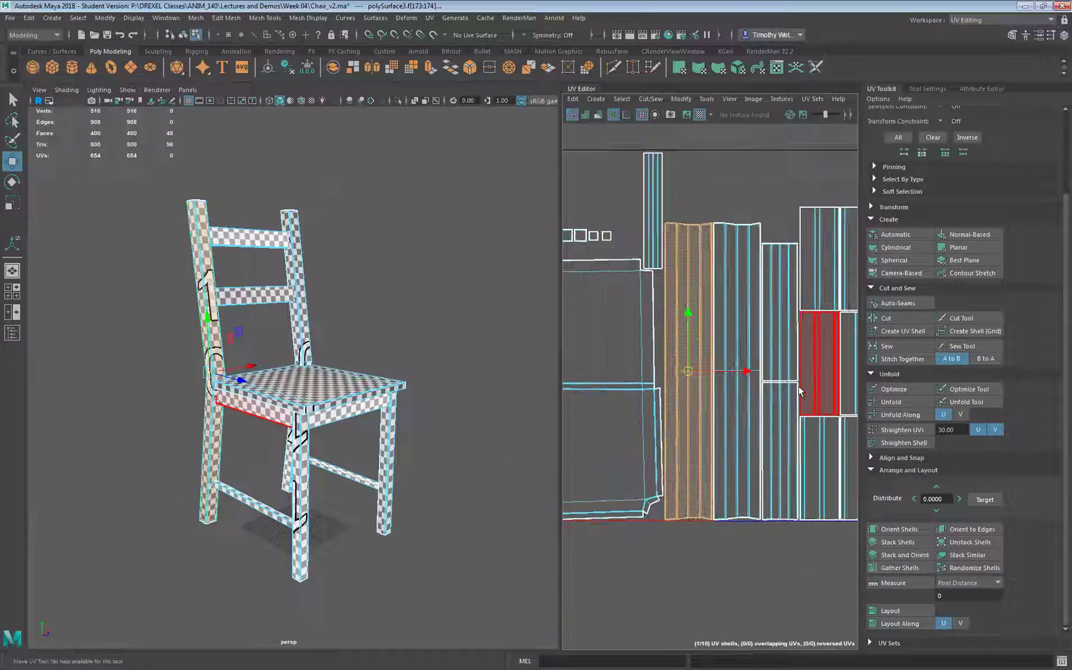
{"action": "scroll", "coordinate": [657, 310], "scroll_direction": "up", "scroll_amount": 5}
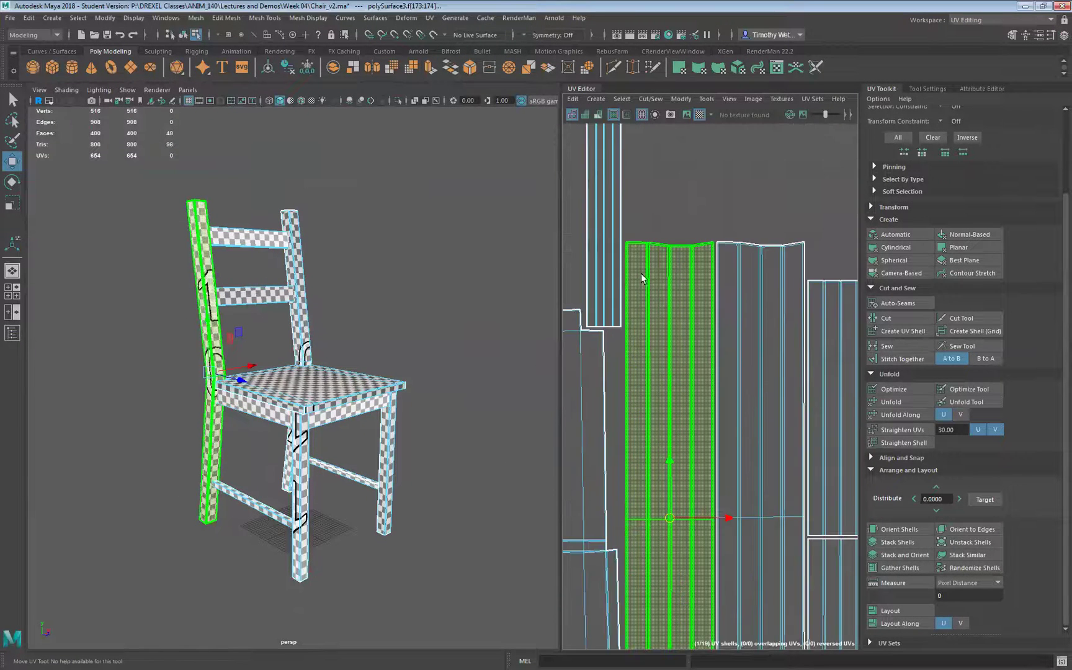
- Rotate the stretcher shell beside the back posts 90 degrees and place it above the cap row, just under the tile's upper edge
{"action": "middle_click_drag", "start_coordinate": [641, 275], "coordinate": [676, 371], "text": "alt"}
{"action": "left_click", "coordinate": [646, 311]}
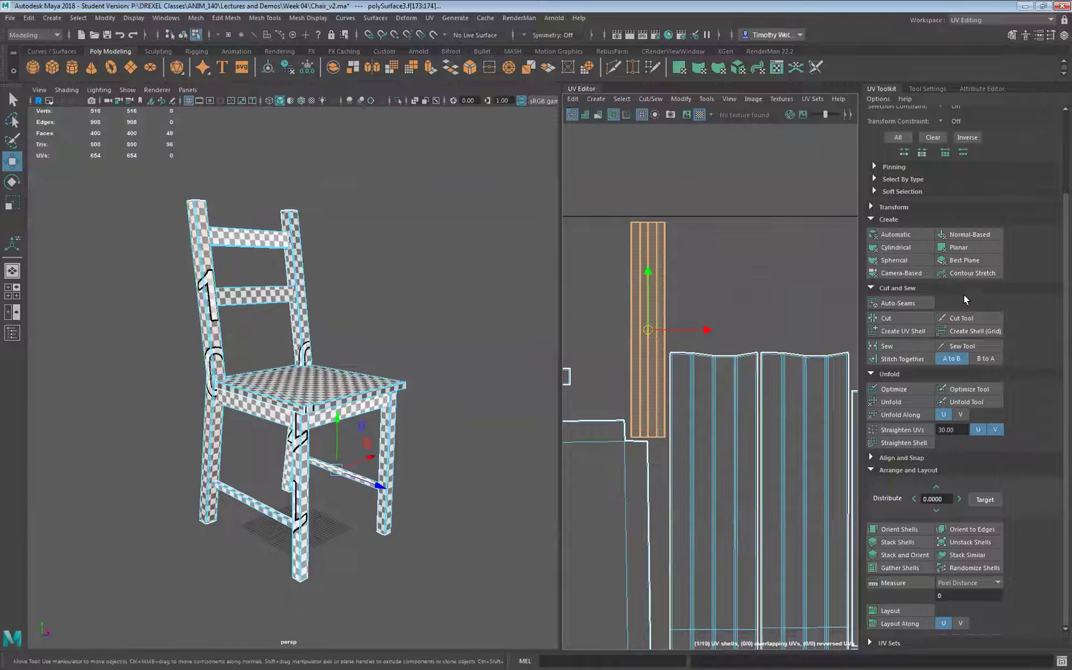
{"action": "scroll", "coordinate": [947, 287], "scroll_direction": "up", "scroll_amount": 3}
{"action": "left_click", "coordinate": [897, 304]}
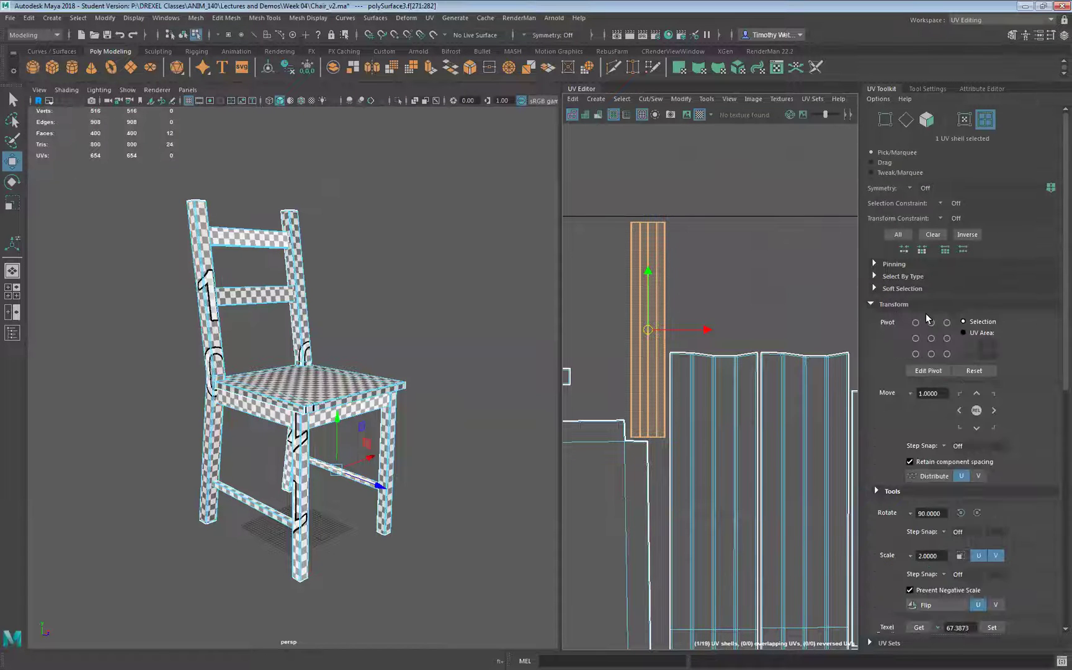
{"action": "left_click", "coordinate": [976, 512]}
{"action": "scroll", "coordinate": [682, 336], "scroll_direction": "down", "scroll_amount": 4}
{"action": "left_click_drag", "start_coordinate": [682, 337], "coordinate": [637, 300]}
{"action": "scroll", "coordinate": [738, 347], "scroll_direction": "down", "scroll_amount": 2}
{"action": "middle_click_drag", "start_coordinate": [742, 352], "coordinate": [670, 314], "text": "alt"}
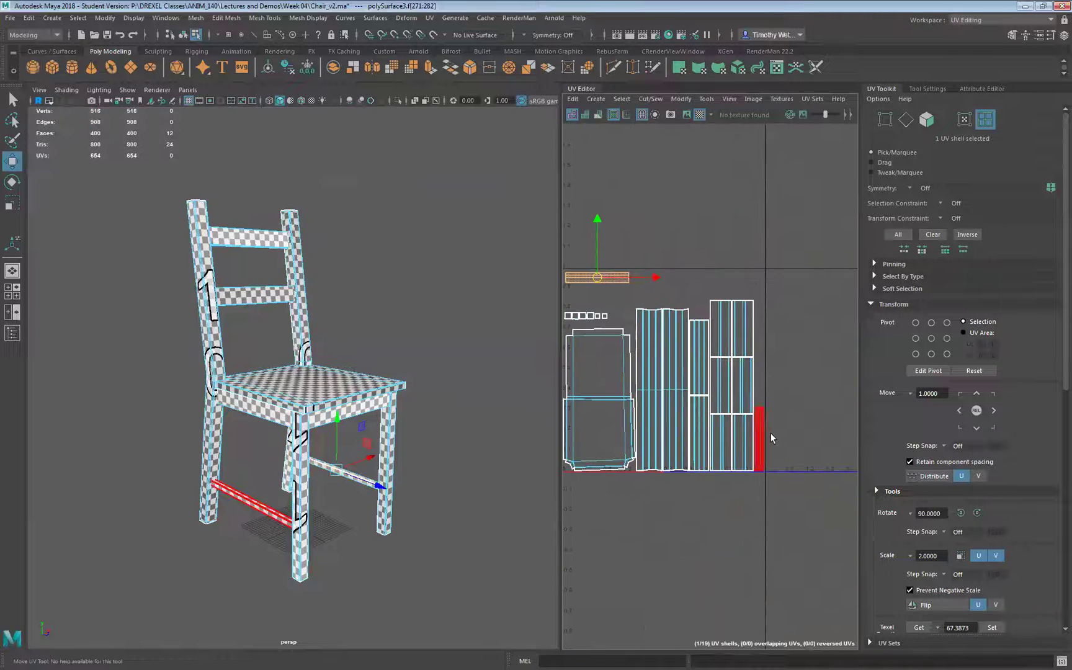
- Rotate the stretcher shell at the layout's far end 90 degrees and place it between the first stretcher and the cap row
{"action": "left_click", "coordinate": [759, 441]}
{"action": "left_click_drag", "start_coordinate": [753, 439], "coordinate": [670, 287]}
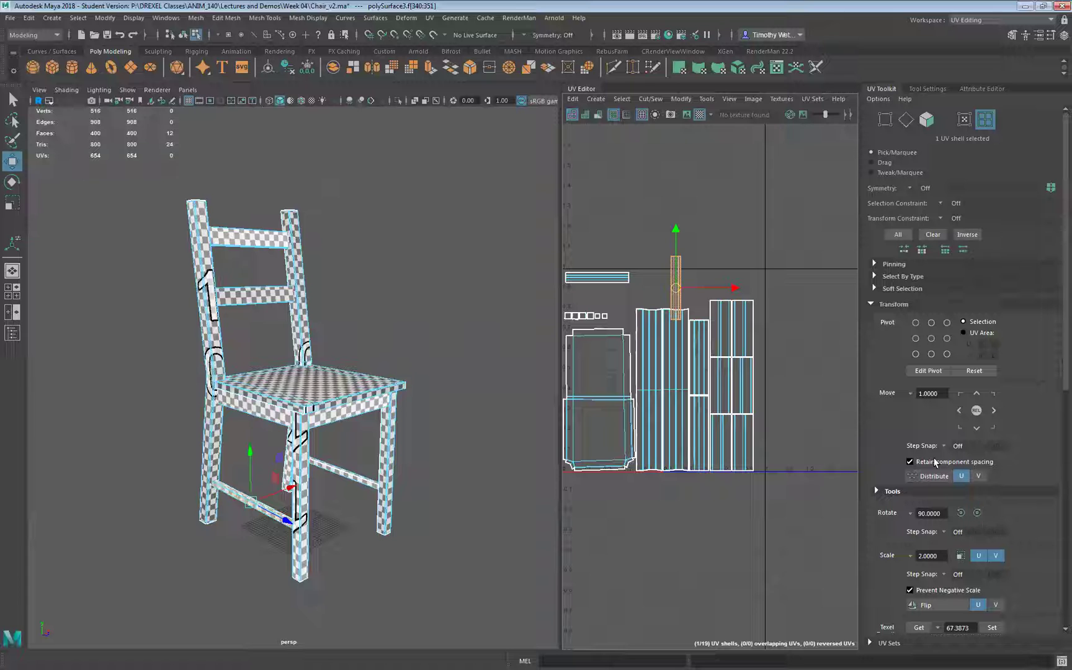
{"action": "left_click", "coordinate": [976, 513]}
{"action": "left_click_drag", "start_coordinate": [679, 291], "coordinate": [602, 298]}
{"action": "left_click", "coordinate": [679, 273]}
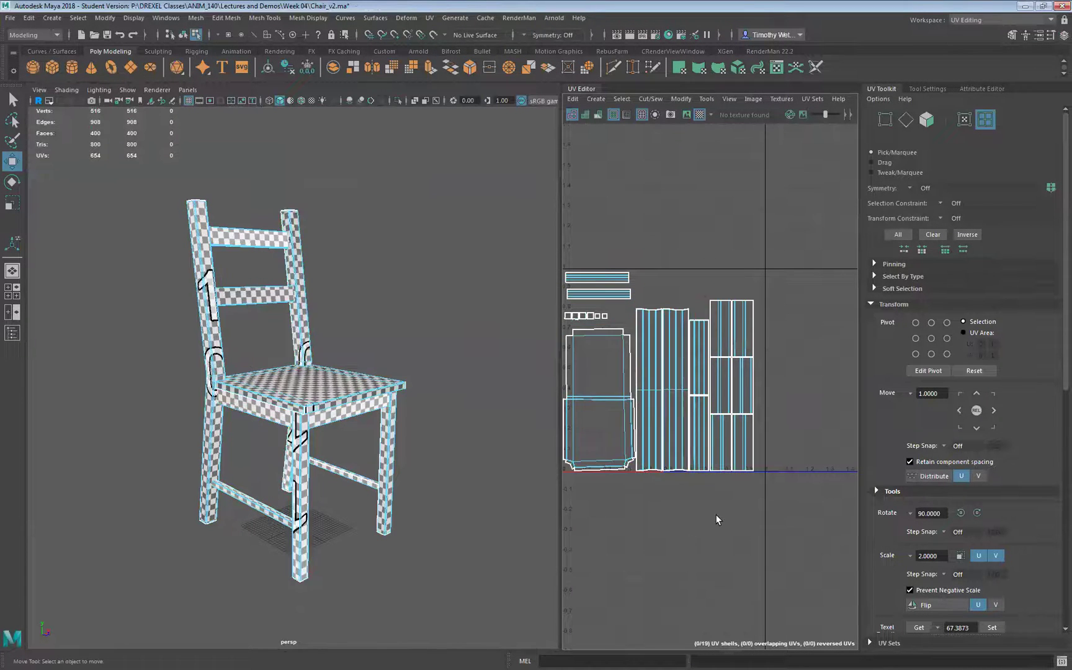
{"action": "middle_click_drag", "start_coordinate": [713, 502], "coordinate": [742, 462], "text": "alt"}
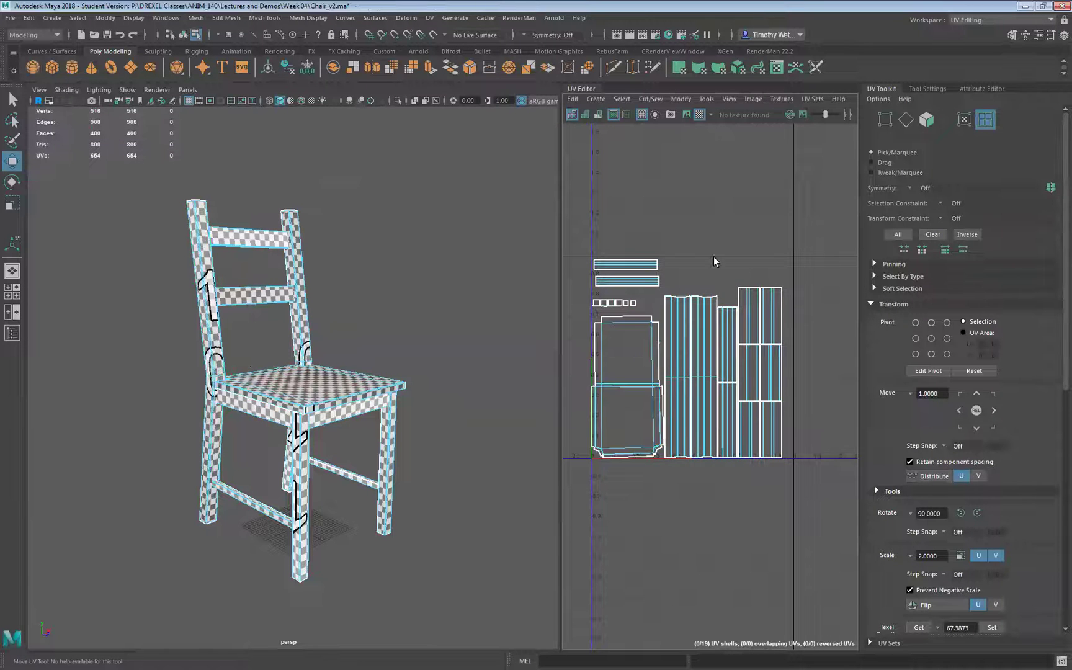